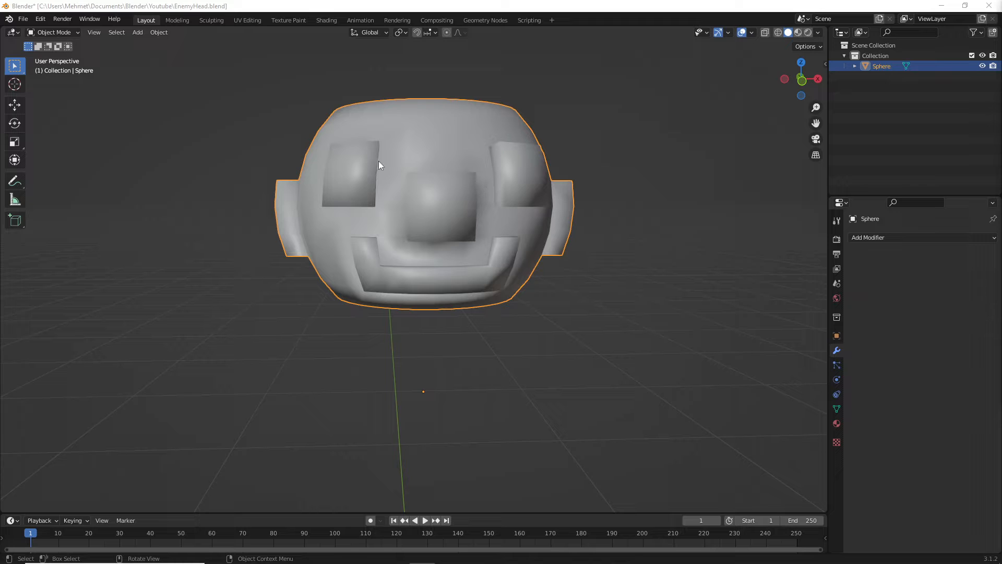
Step: Start an FBX export of the head model, limited to selected objects and the Mesh object type
middle_drag(559, 119, 551, 137)
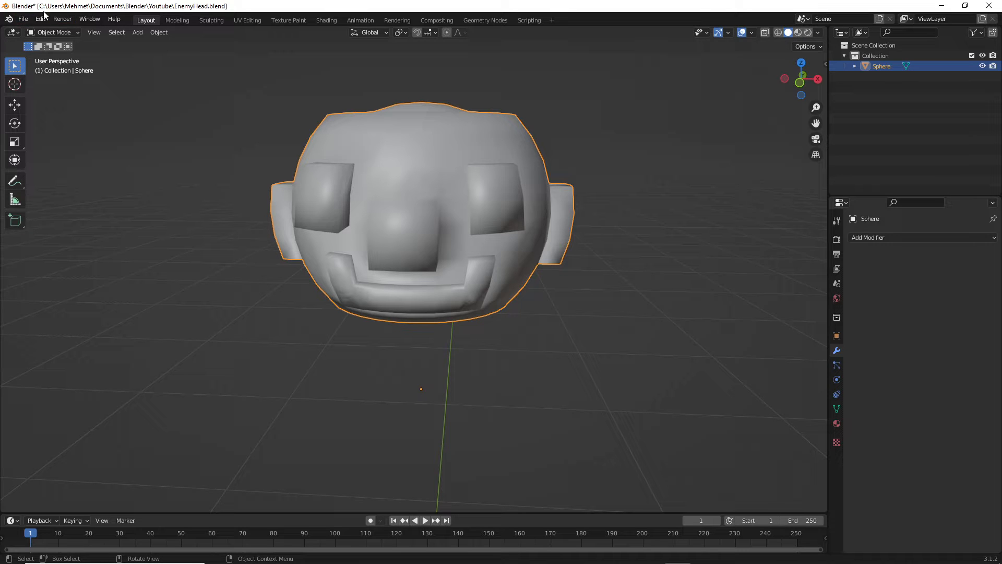
click(21, 20)
click(23, 21)
mouse_move(65, 173)
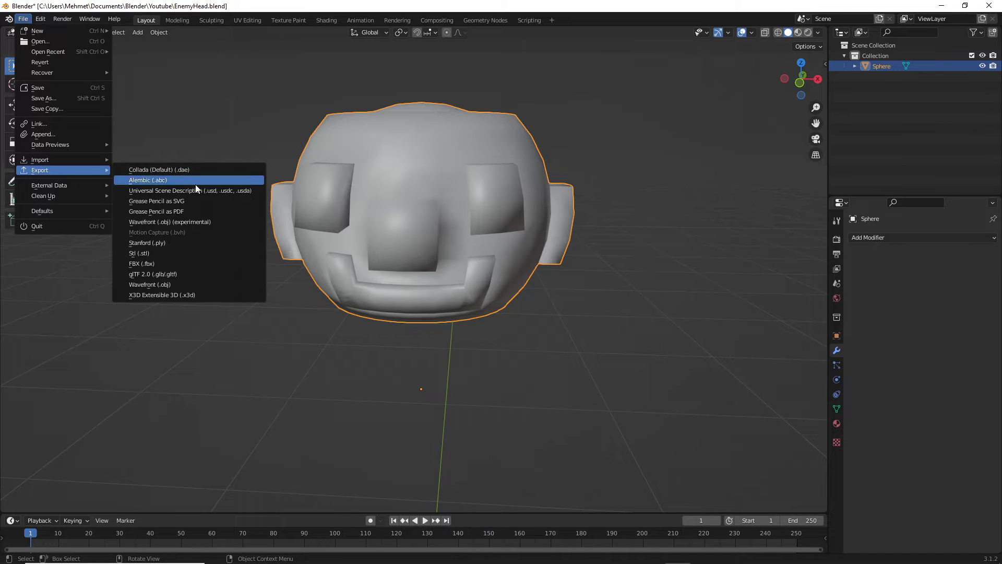
click(157, 266)
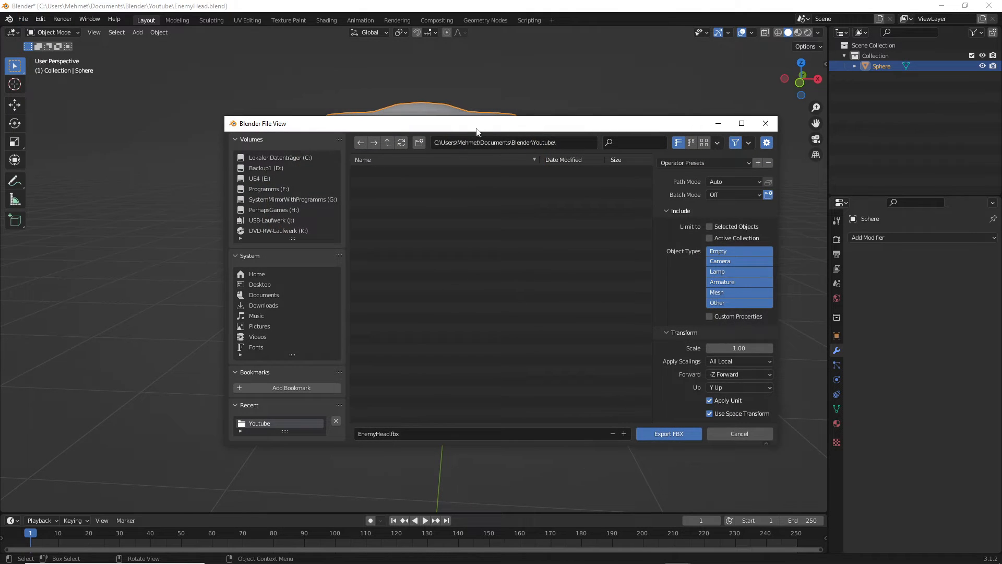
drag(497, 127, 469, 124)
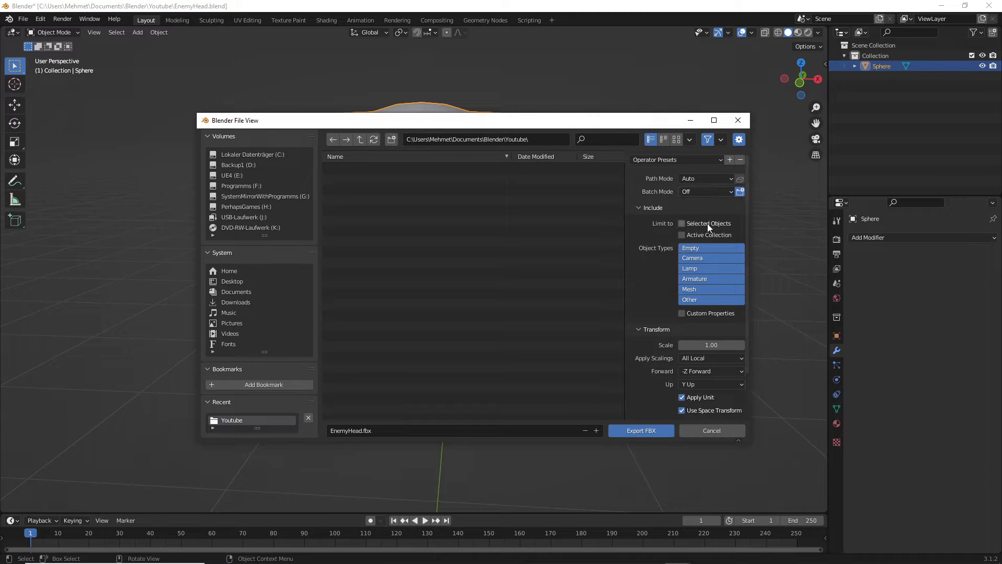
click(682, 224)
click(691, 289)
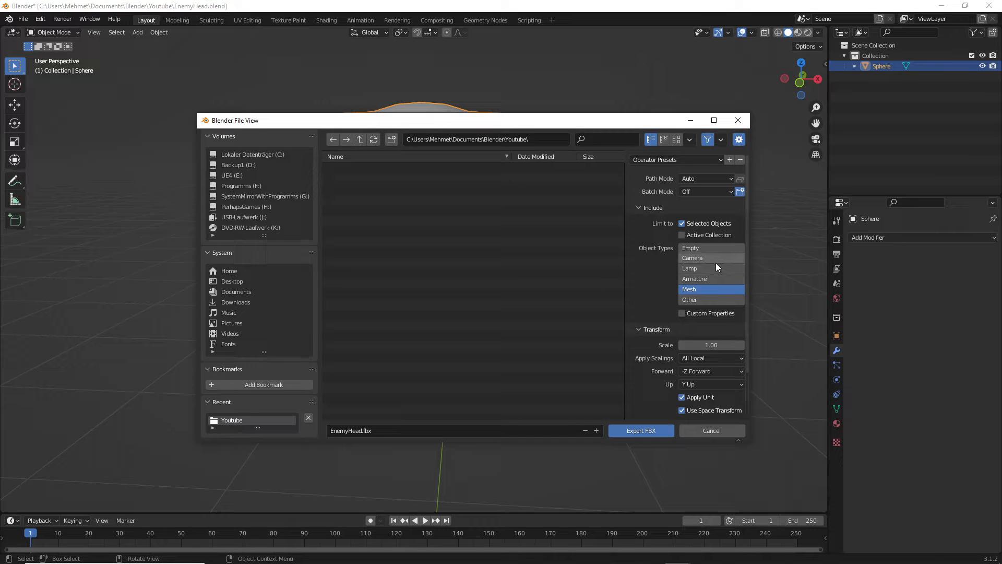
Step: Set the export axes to X Forward and Z Up, and disable Apply Unit and Use Space Transform
scroll(716, 264, down, 3)
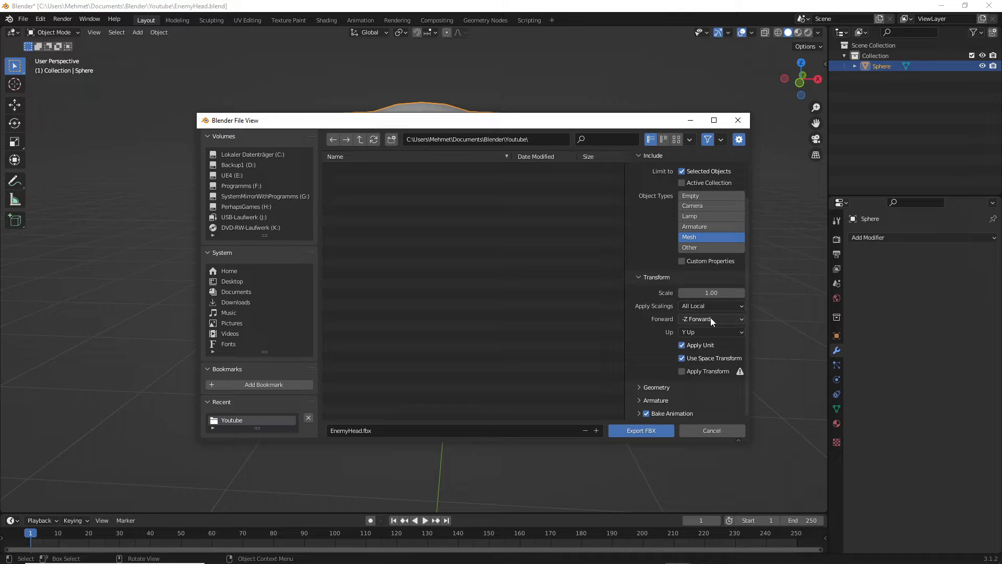
click(710, 306)
click(710, 306)
click(710, 319)
click(706, 332)
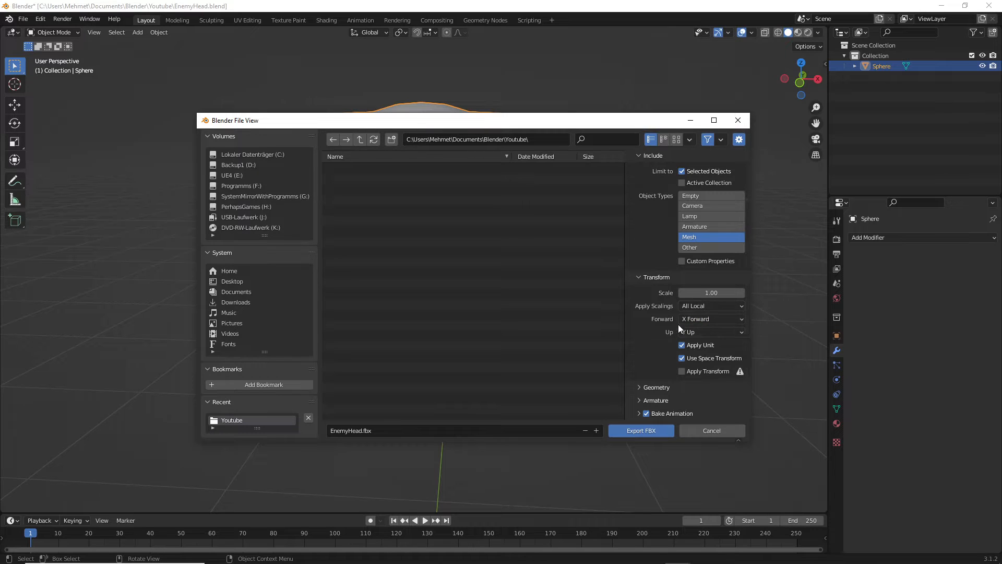
click(698, 332)
click(706, 367)
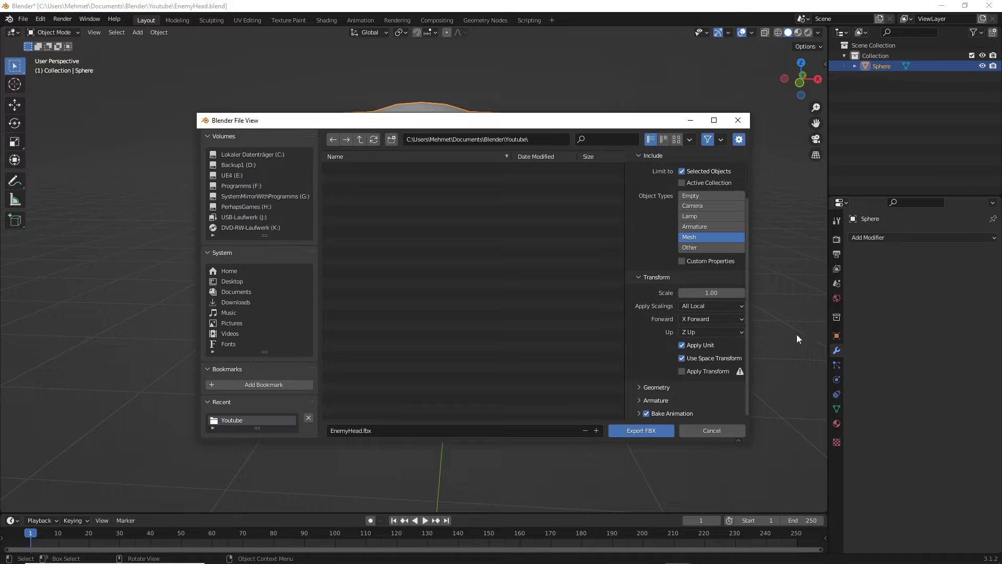
click(682, 346)
click(682, 359)
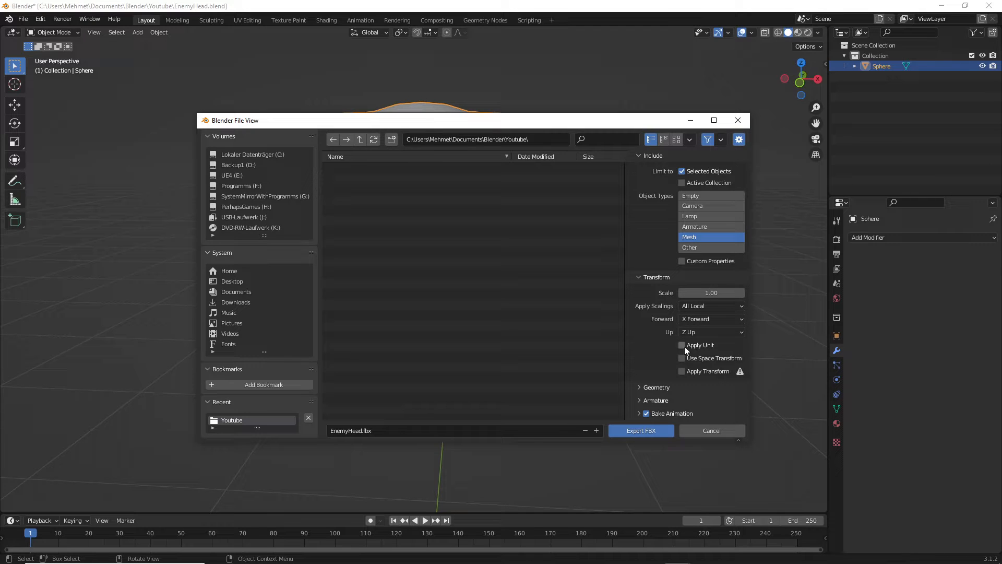
Step: Set the geometry smoothing of the FBX export to Face
click(640, 387)
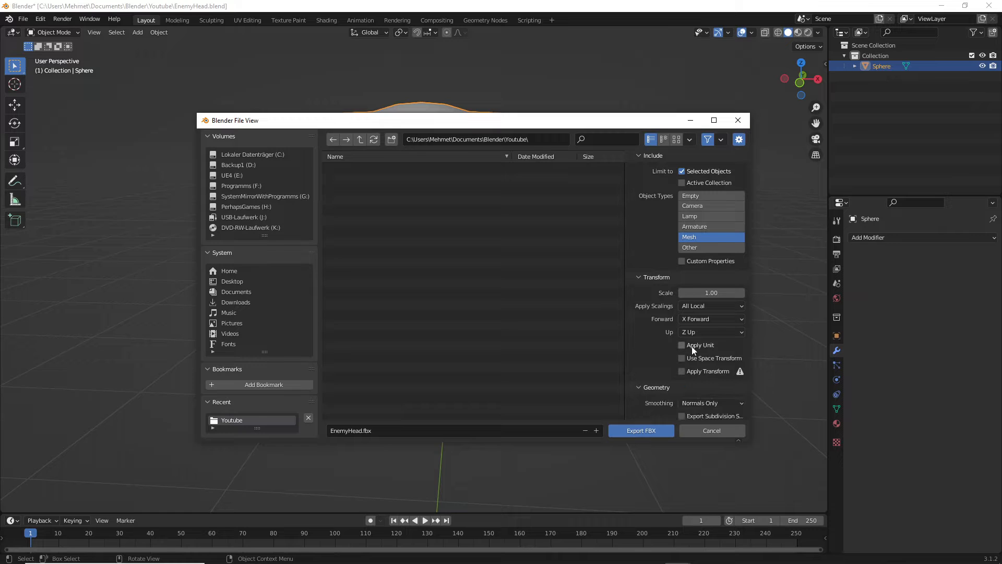
scroll(692, 346, down, 3)
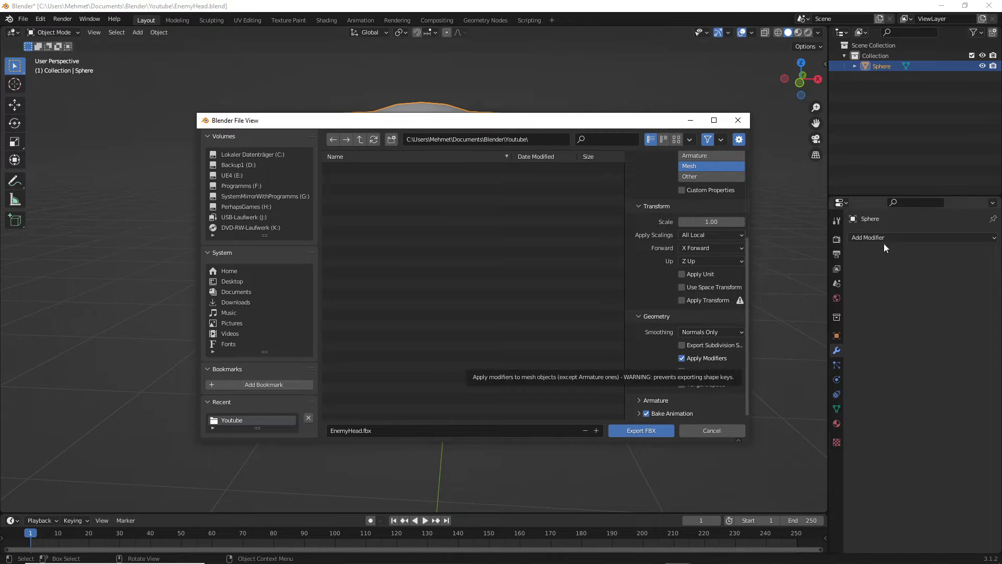
click(696, 332)
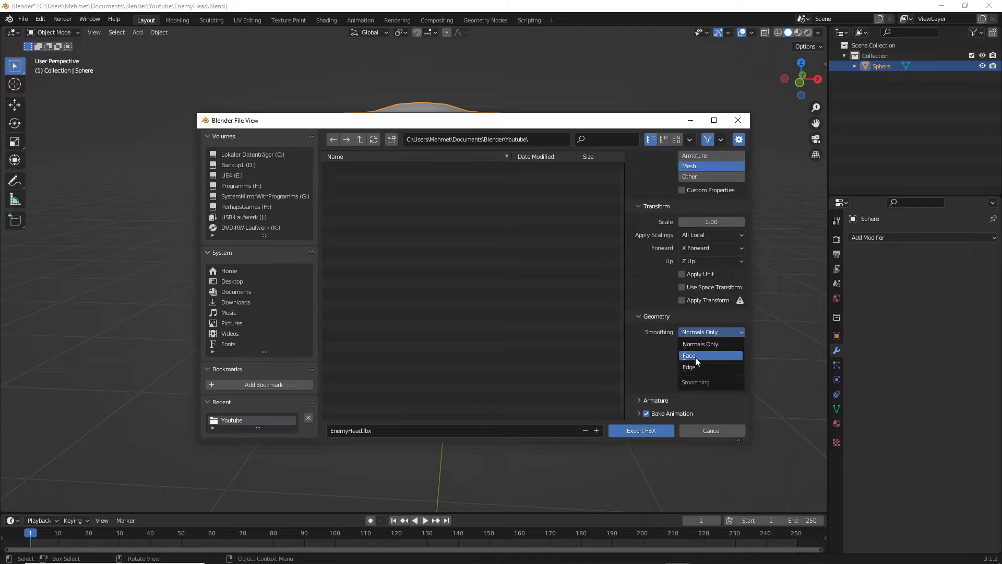
click(697, 358)
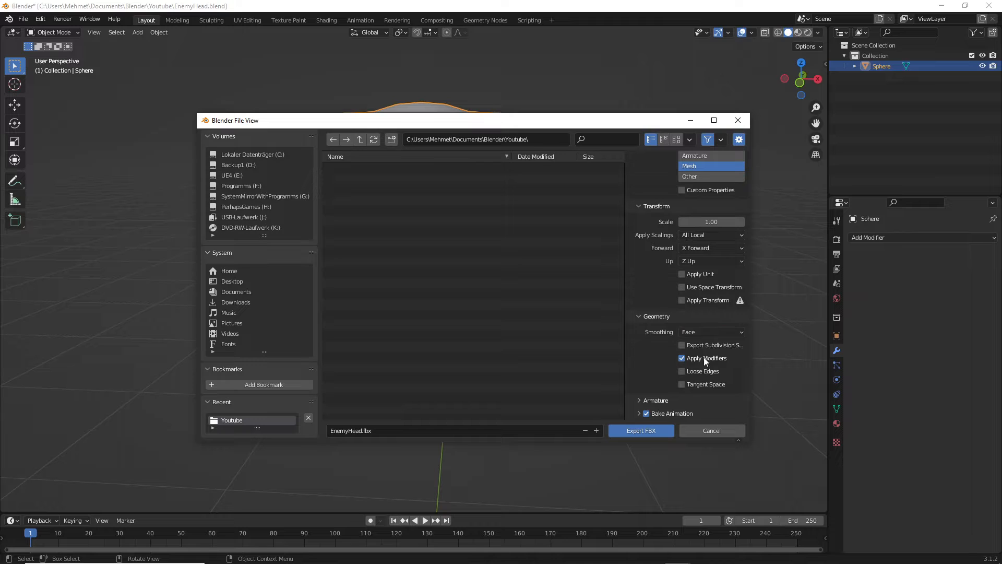
click(638, 316)
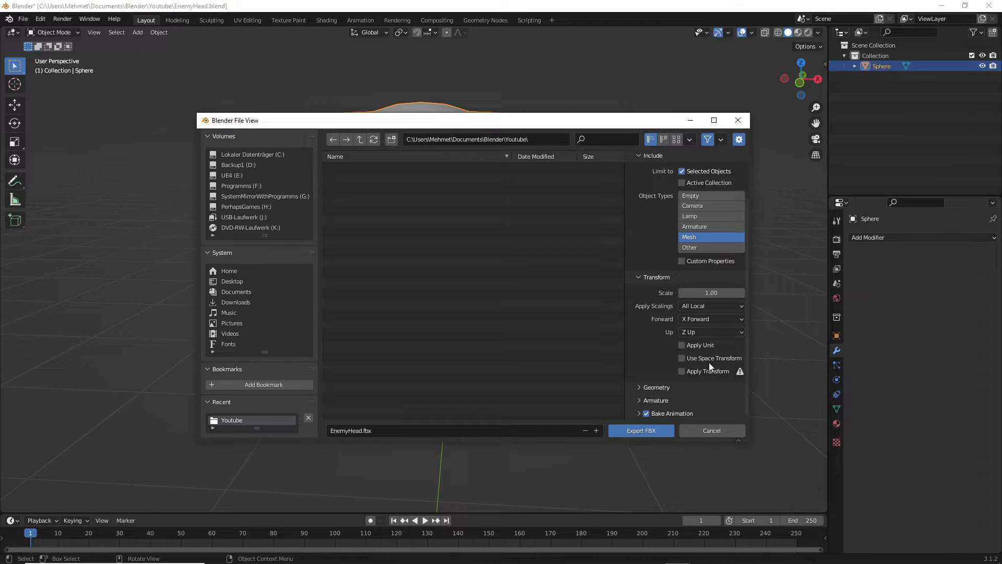
Step: Review the armature export options and disable Bake Animation
click(638, 400)
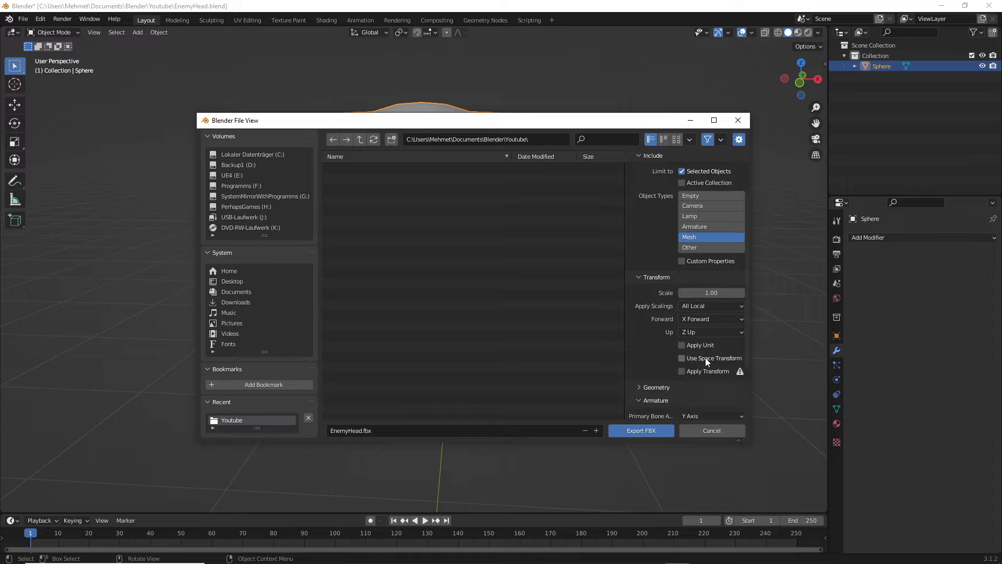
scroll(706, 358, down, 3)
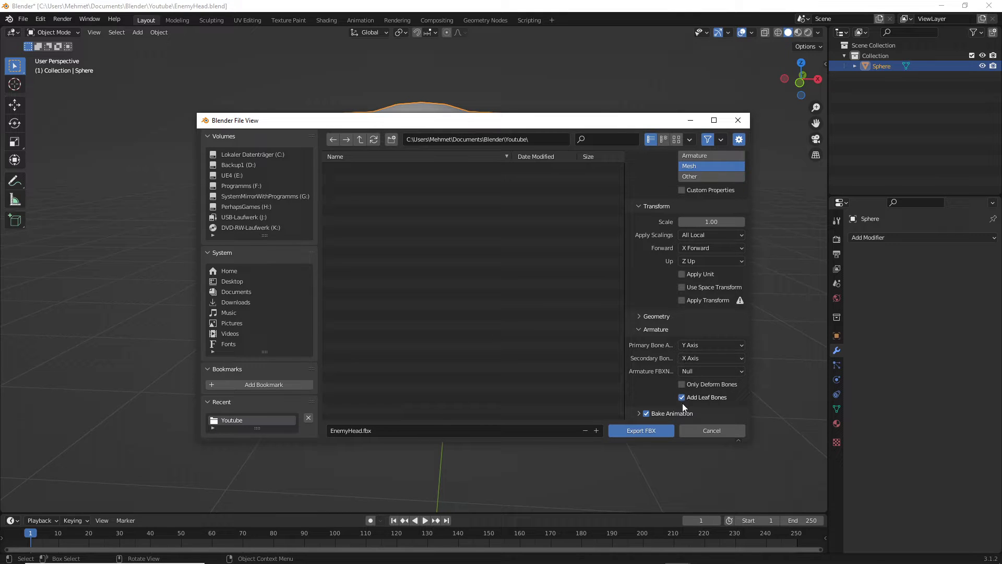
click(638, 330)
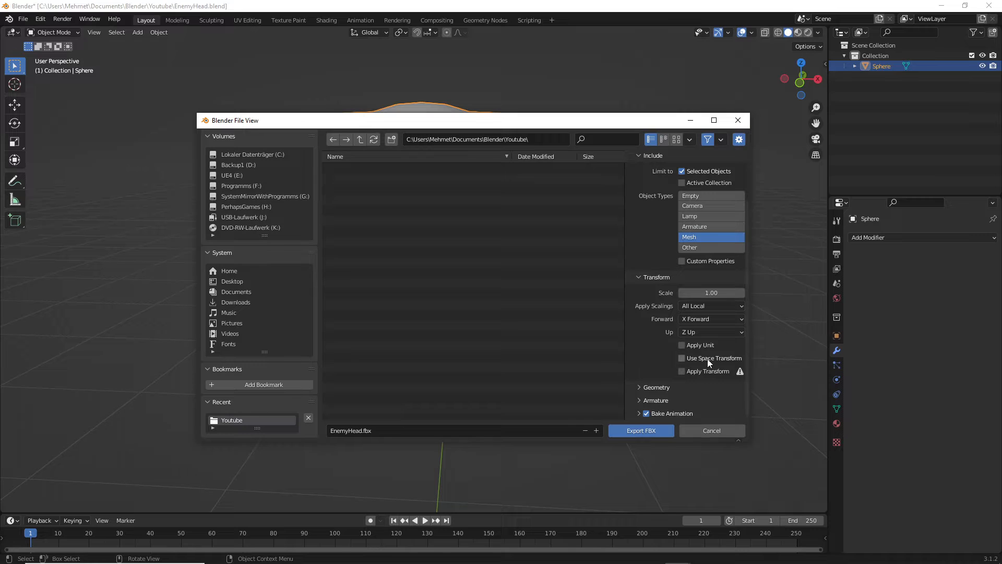
click(647, 414)
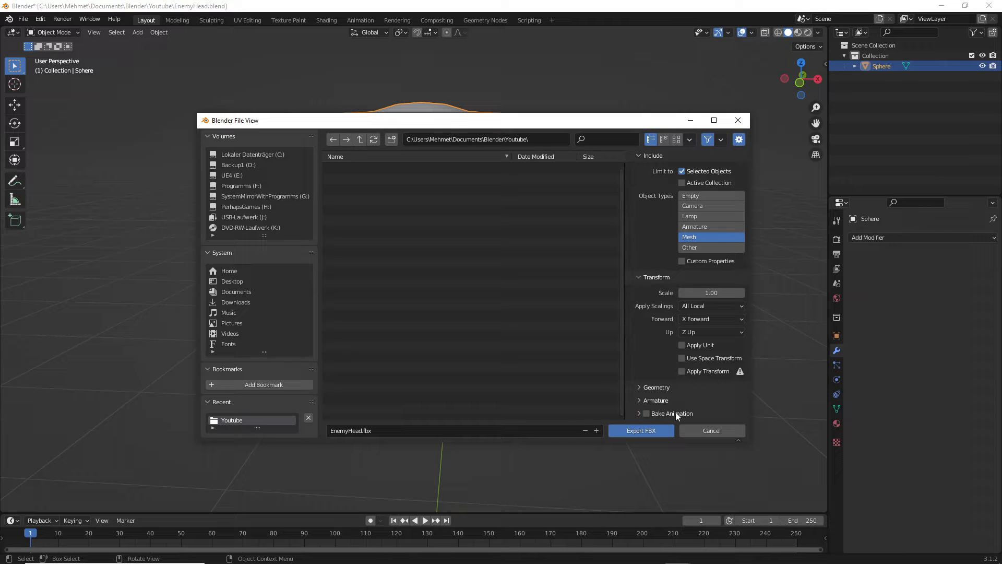
click(638, 414)
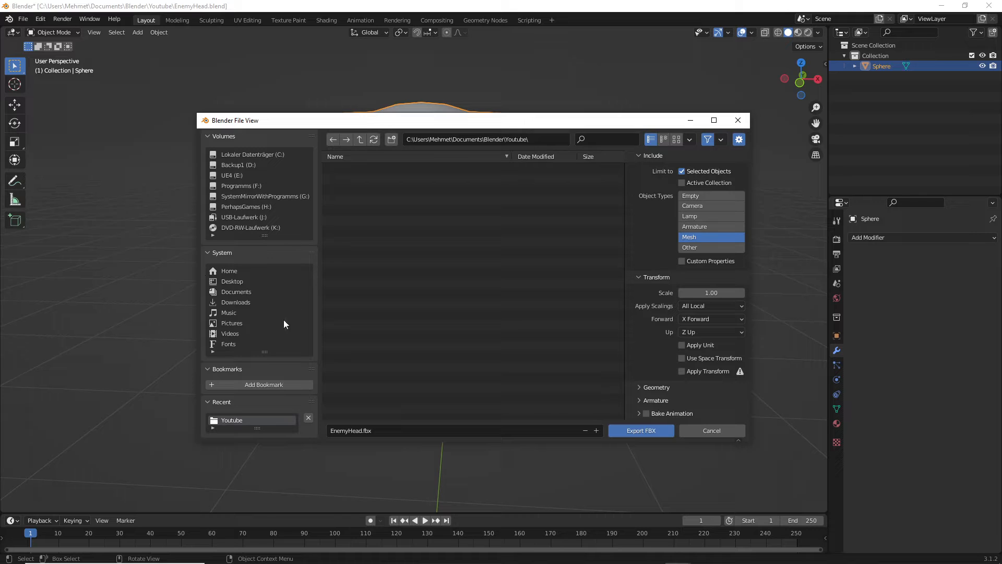
Step: Export the model as EnemyHead.fbx into the Content folder of ProductionYT, inside Unreal Projects in Documents
click(248, 290)
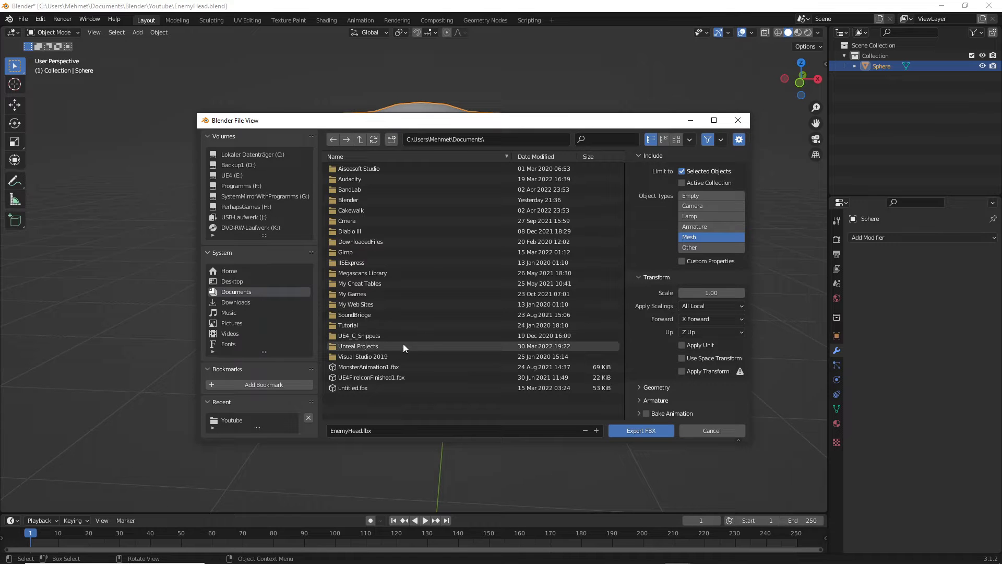
double_click(375, 346)
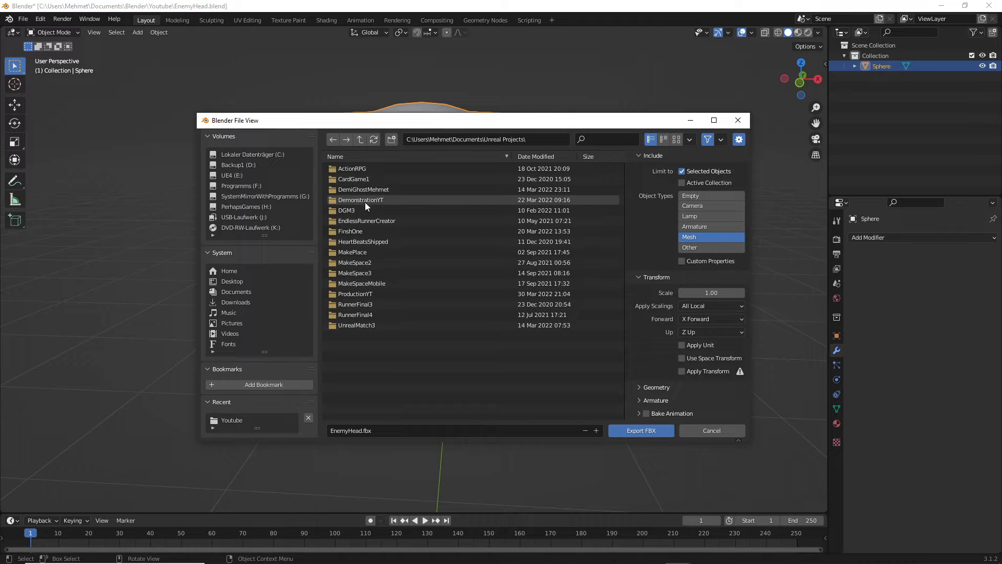
double_click(353, 293)
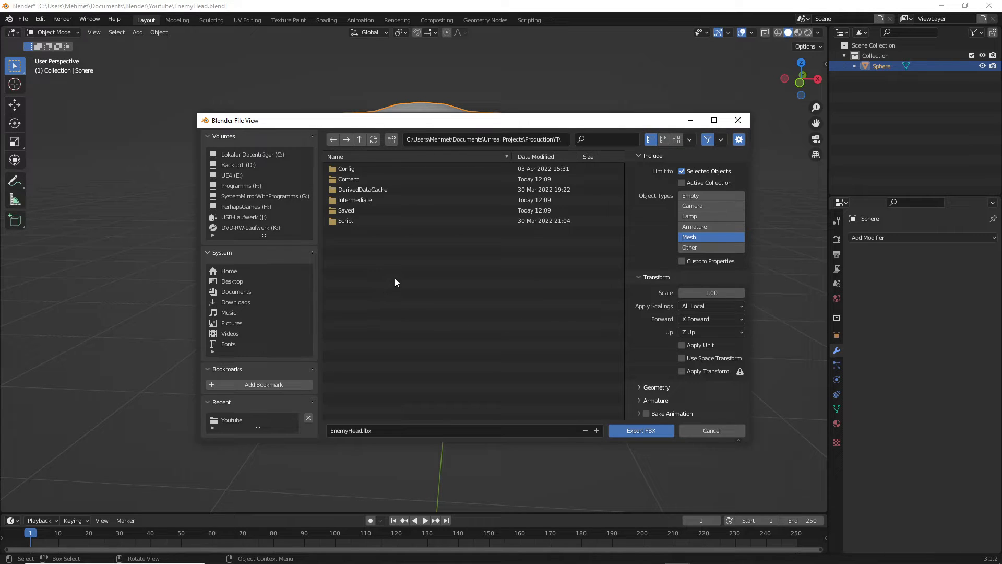
double_click(341, 180)
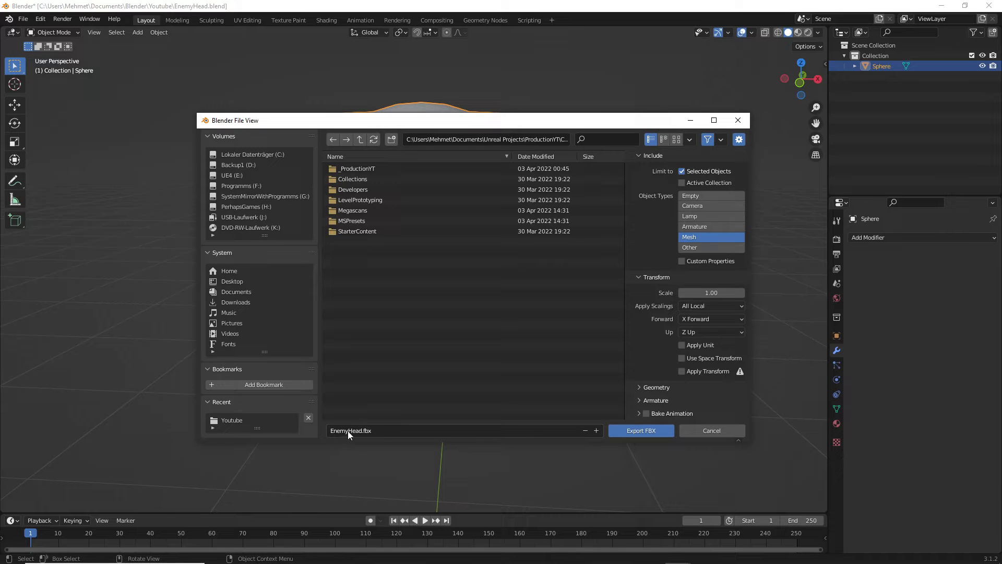
click(644, 436)
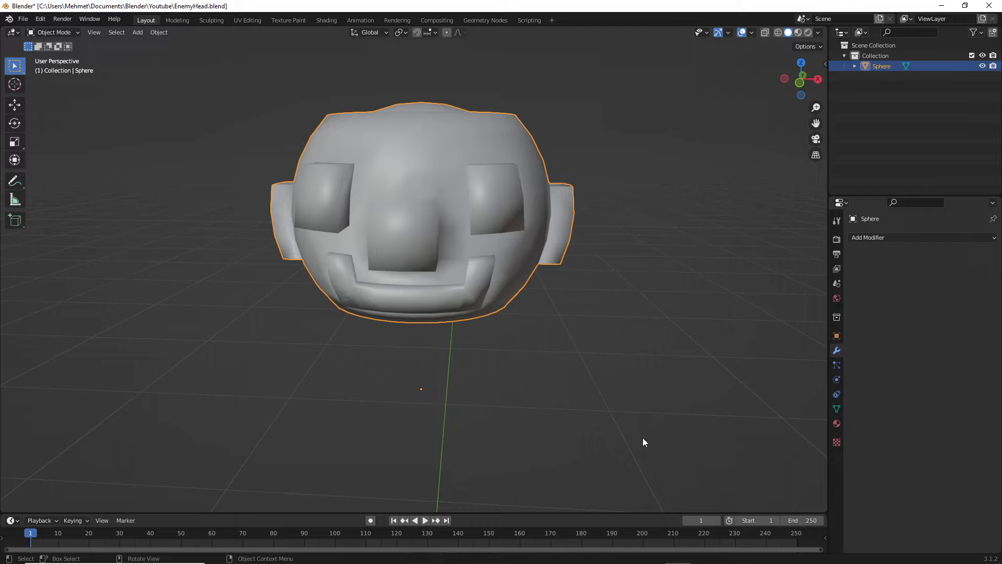
Step: Switch to Unreal Editor and accept importing the detected source file change
key(alt+Tab)
key(alt+Tab)
key(alt+Tab)
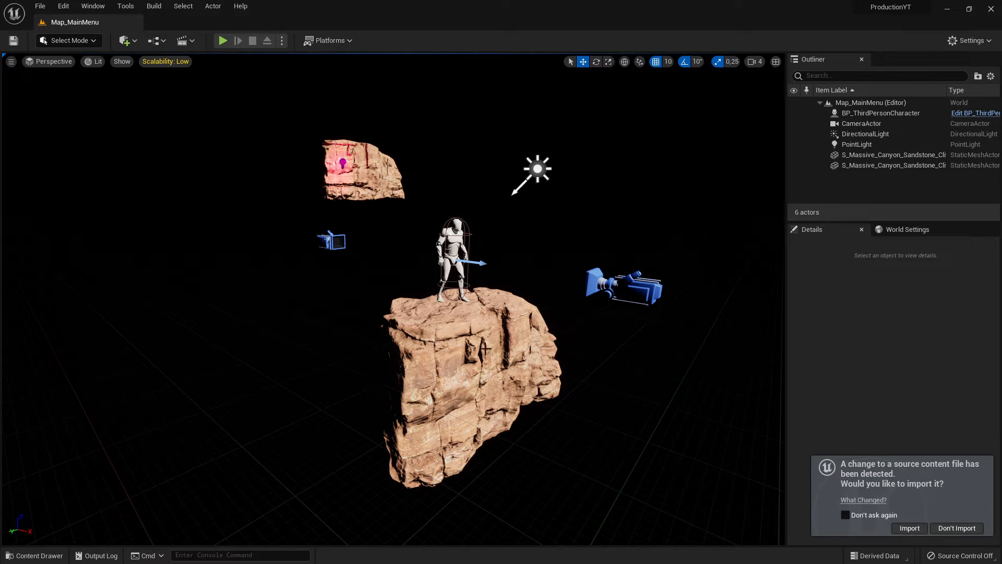
click(910, 528)
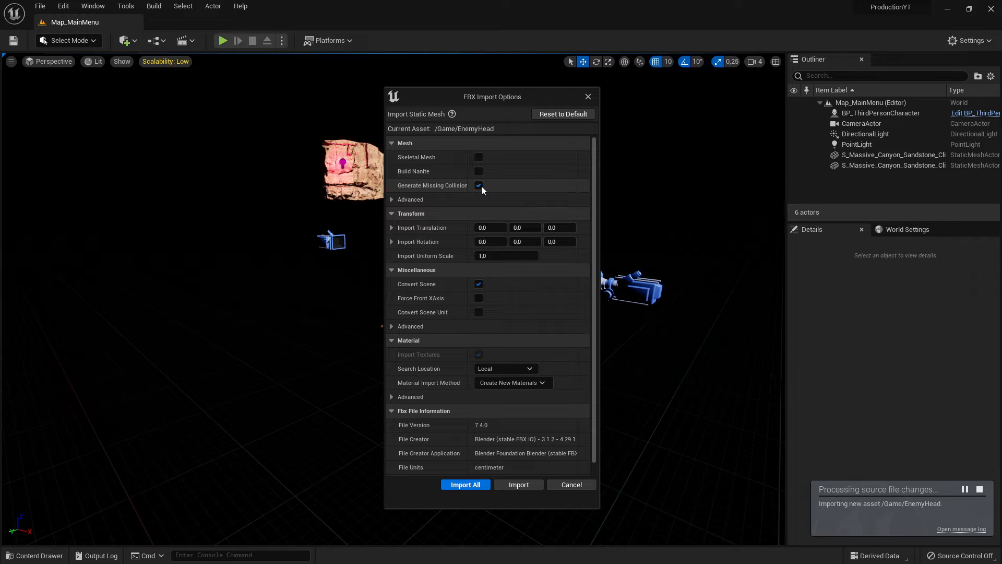
Step: Import all of the EnemyHead FBX as a static mesh with Generate Missing Collision and Convert Scene disabled
click(478, 186)
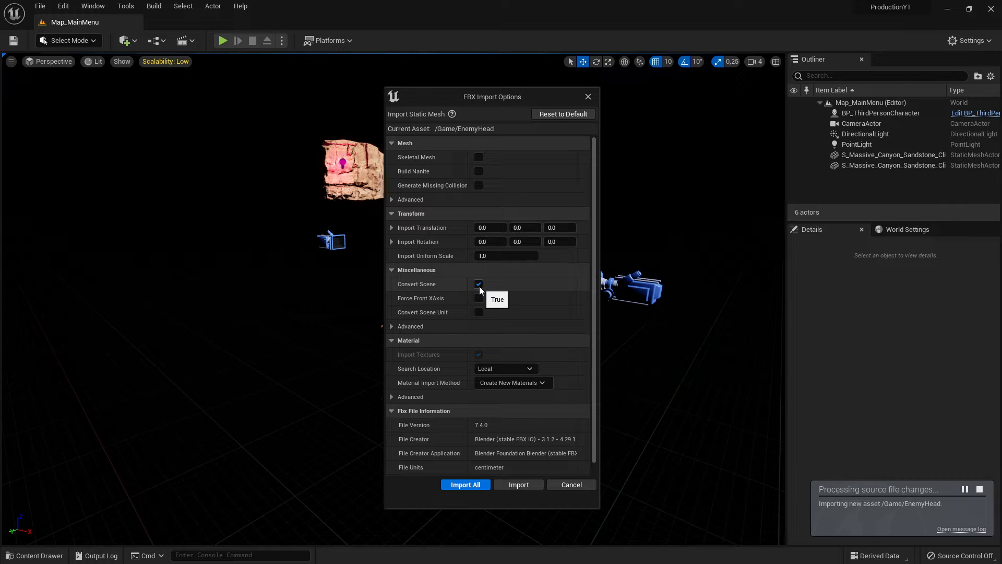
scroll(523, 288, down, 1)
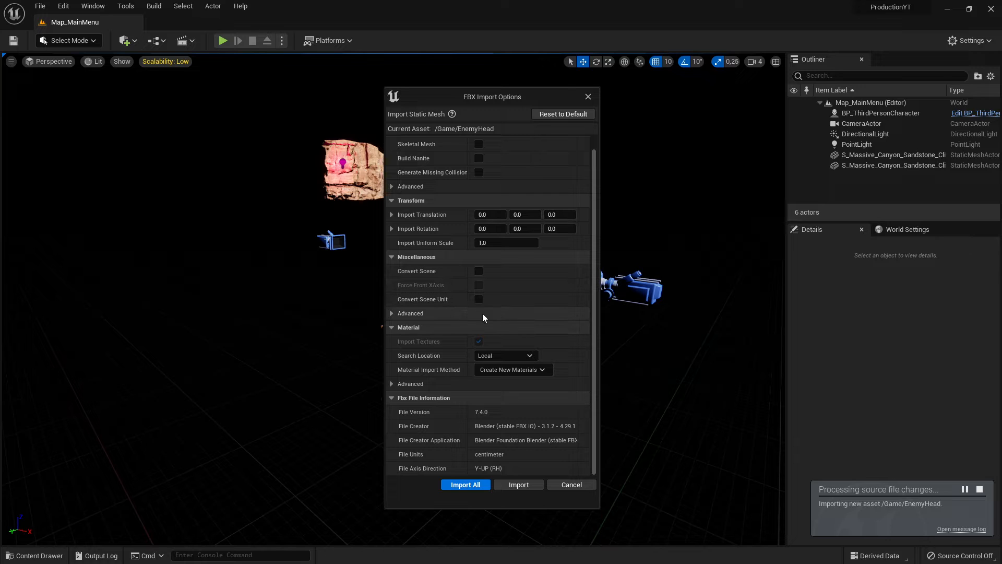
click(392, 313)
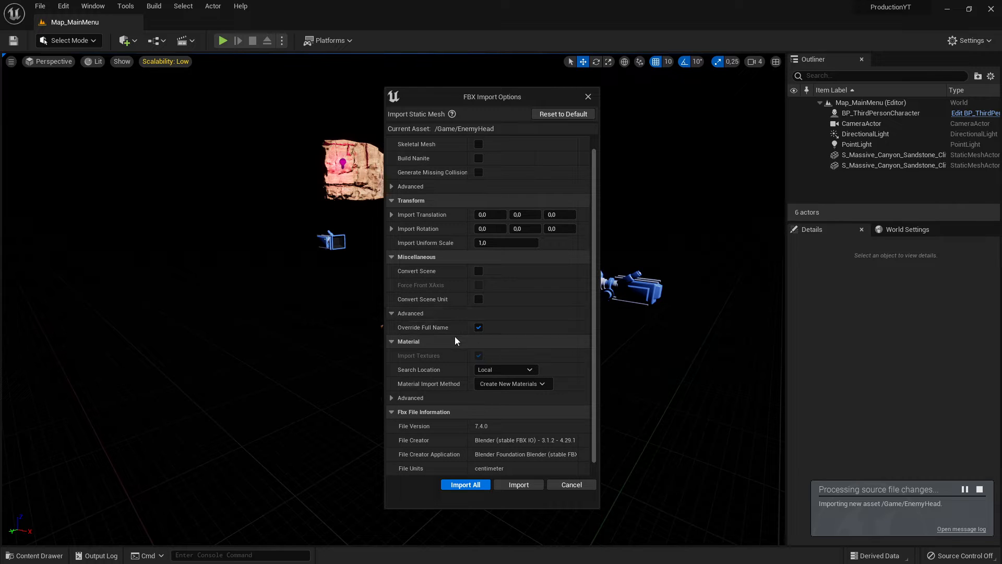
click(394, 314)
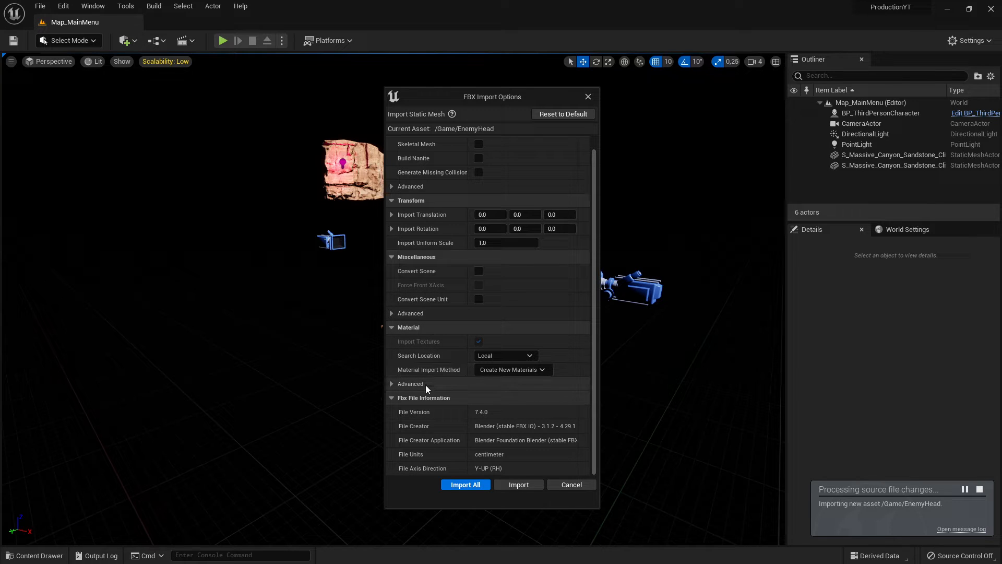
click(390, 384)
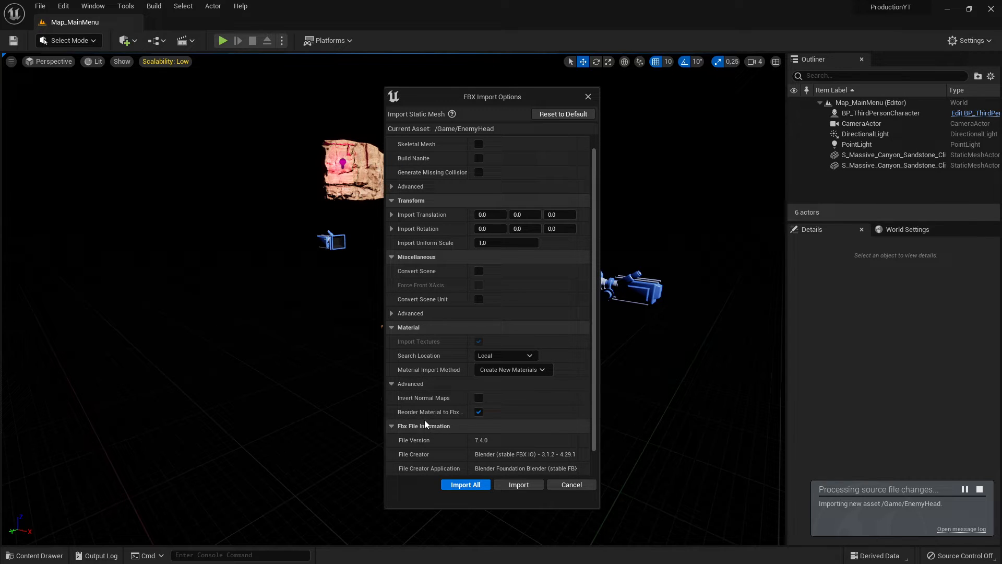
click(398, 385)
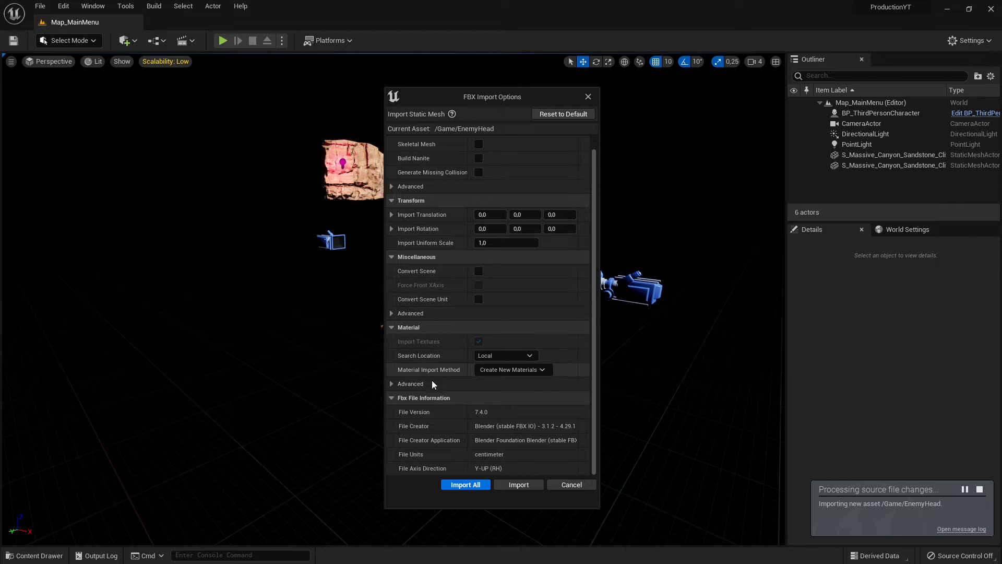
click(459, 485)
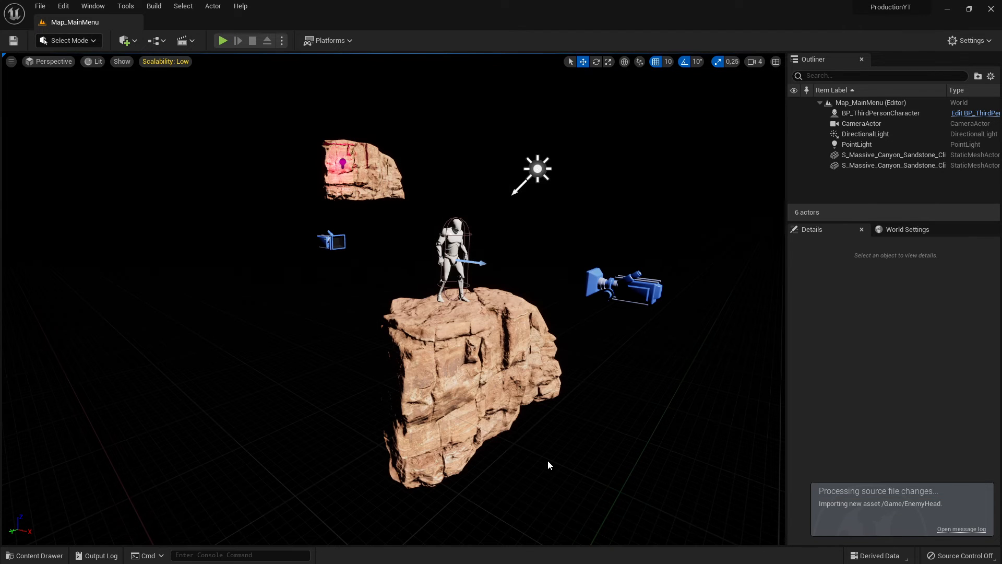
Step: Select the imported EnemyHead static mesh in the project's Content folder
click(34, 556)
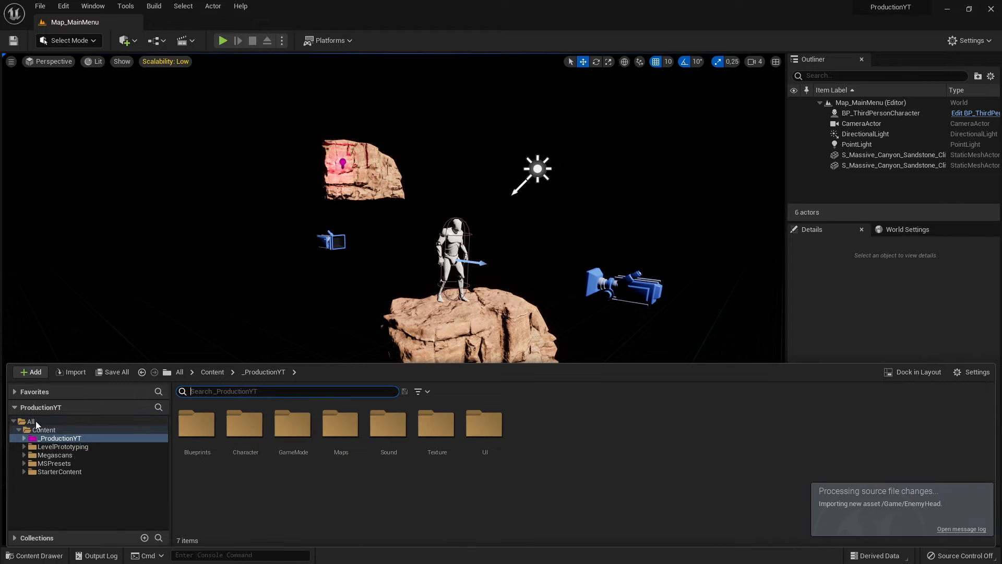
click(46, 431)
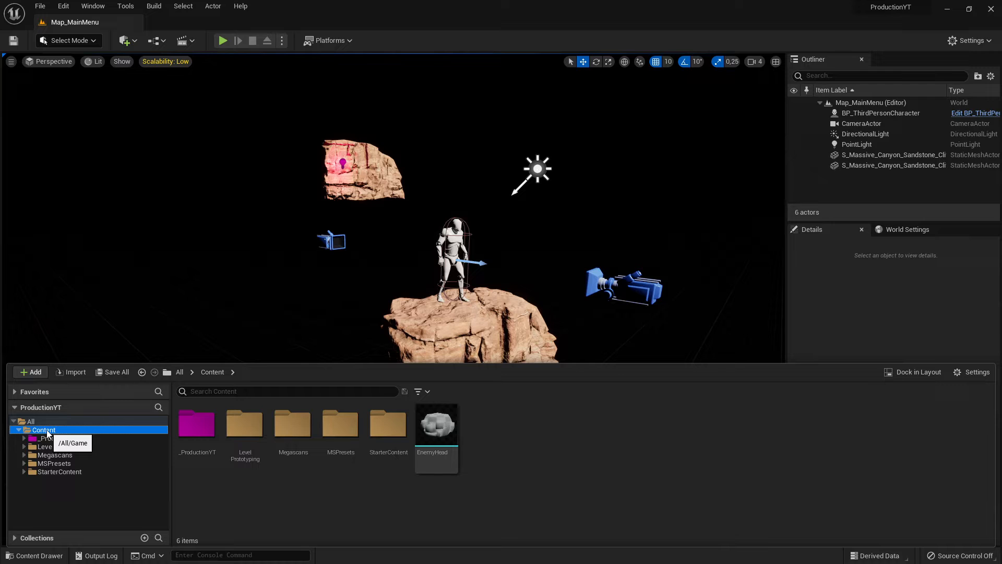
click(446, 427)
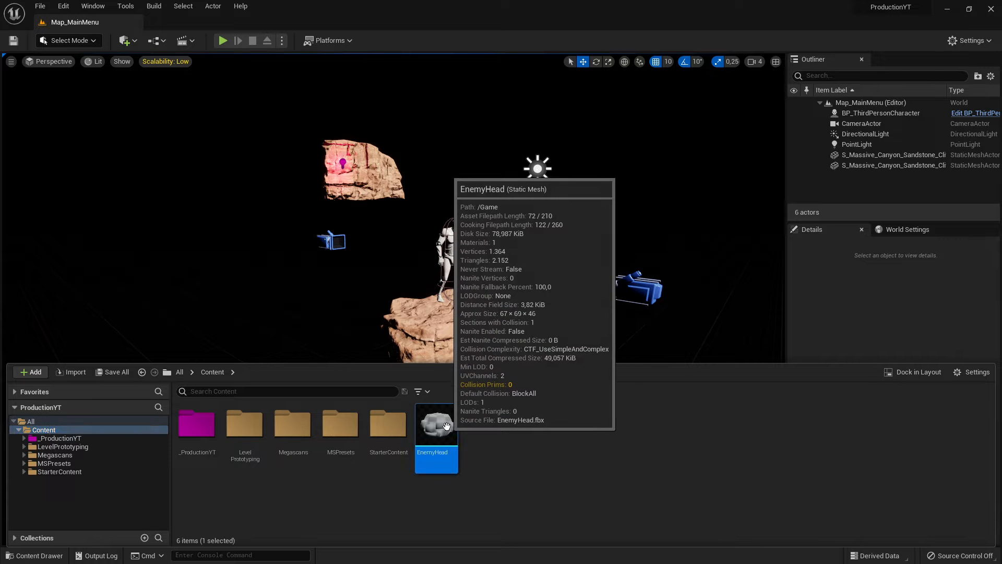
Step: Open the EnemyHead static mesh in its own editor, dock it beside the level, and examine the head model up close
double_click(462, 423)
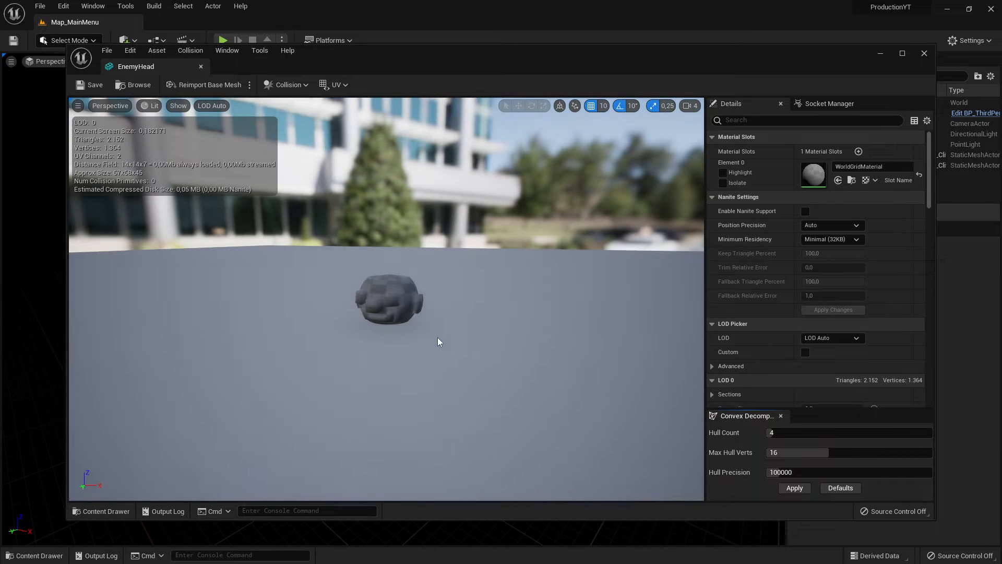
drag(146, 69, 200, 23)
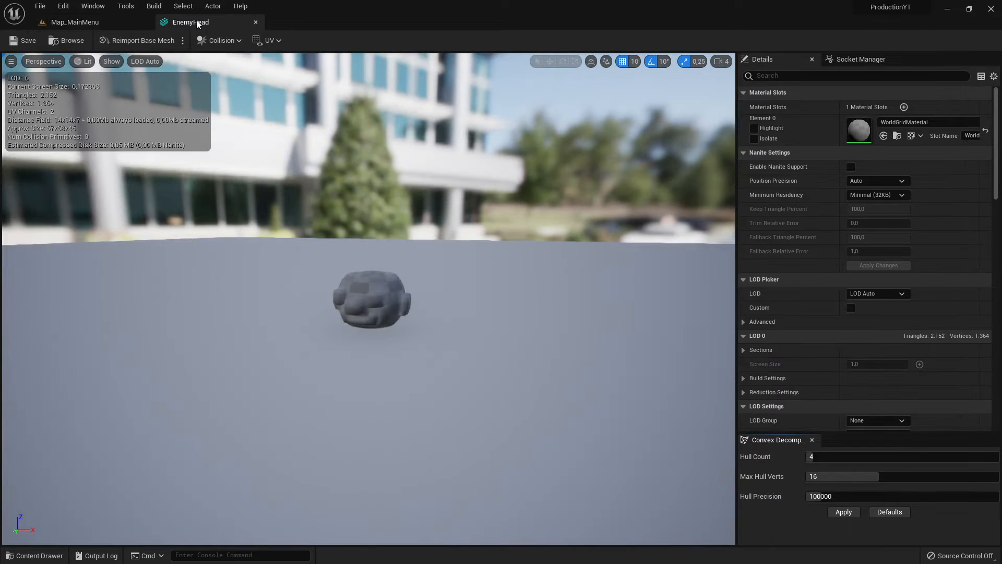
scroll(418, 320, up, 5)
scroll(409, 312, down, 6)
scroll(409, 312, up, 5)
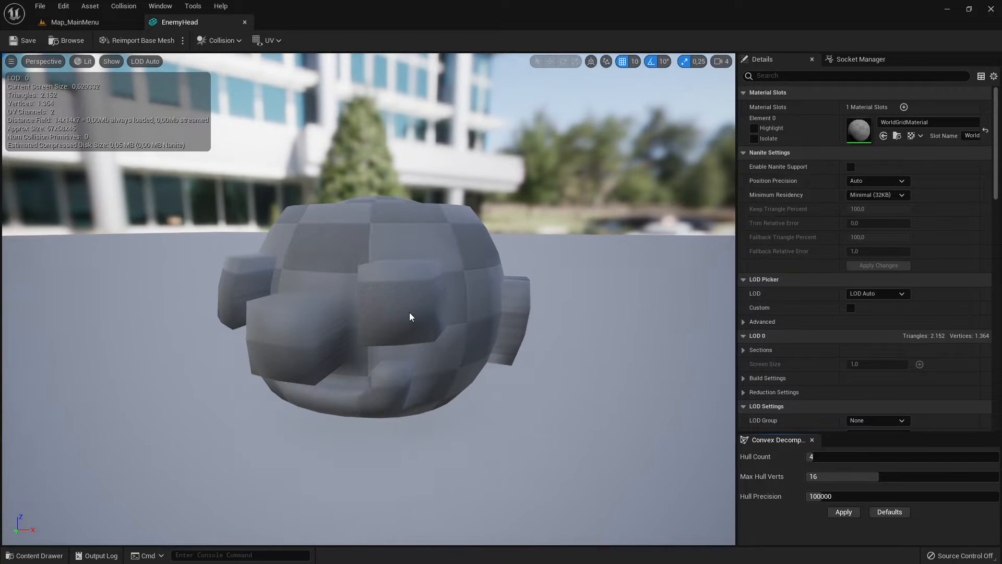
scroll(421, 289, down, 4)
scroll(424, 292, up, 2)
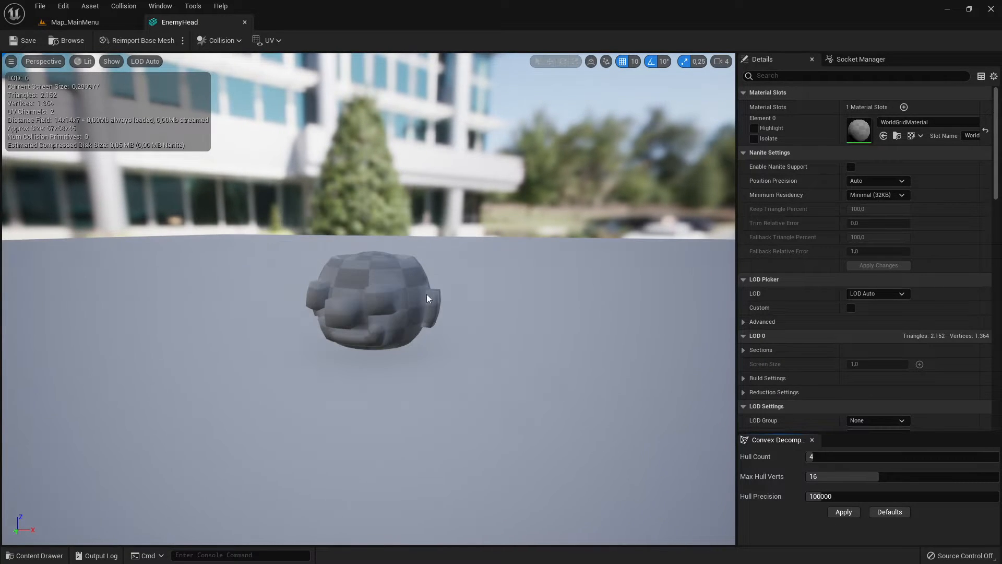
Step: Return to the Map_MainMenu level and briefly play it to check the current menu scene
click(72, 23)
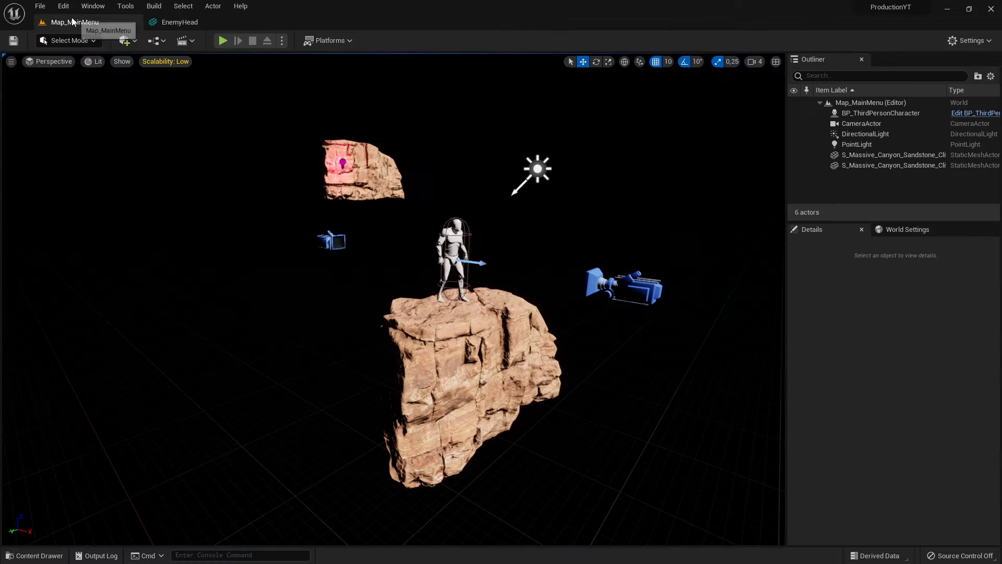
click(219, 40)
key(Escape)
Step: Create a new folder called StaticMesh inside the _ProductionYT content folder
right_drag(392, 299, 517, 287)
click(46, 555)
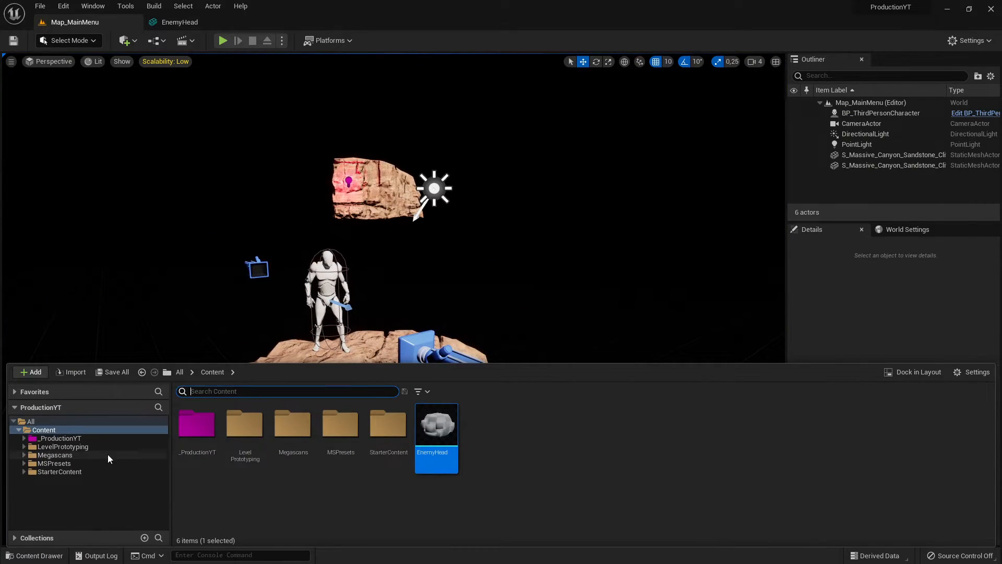
mouse_move(437, 424)
mouse_down()
mouse_move(78, 454)
mouse_move(488, 474)
mouse_move(445, 435)
mouse_up()
click(154, 494)
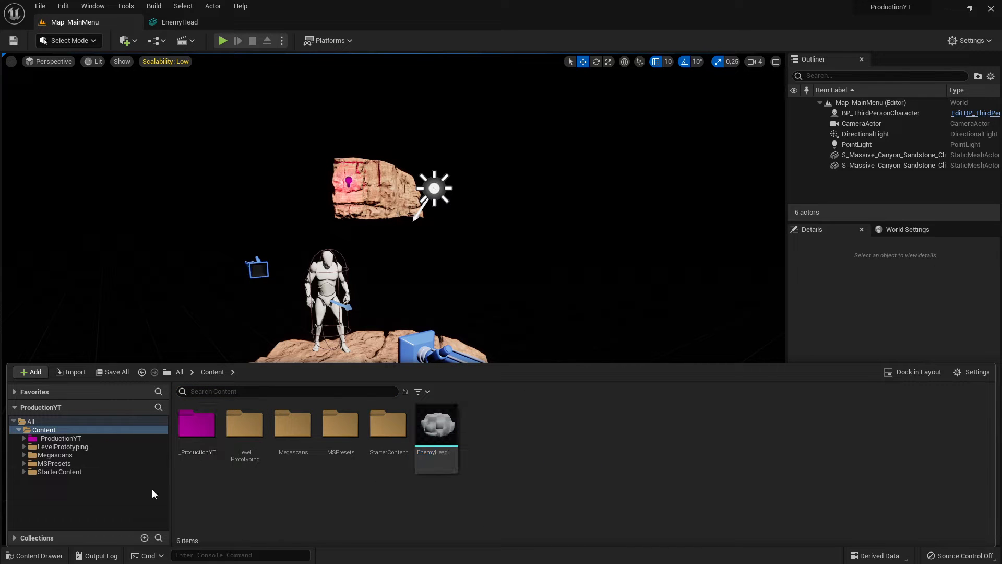
click(24, 439)
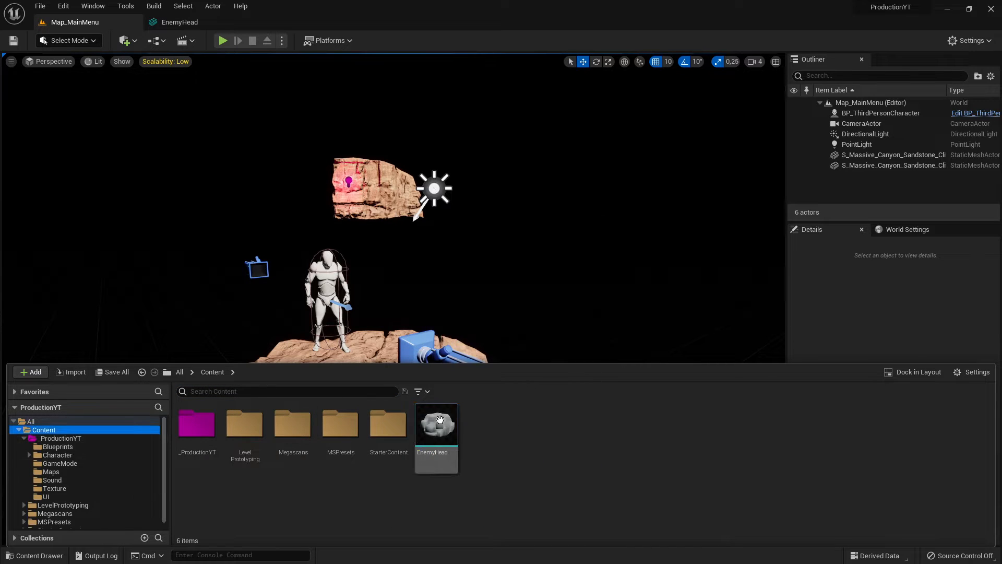
drag(438, 423, 459, 489)
click(59, 439)
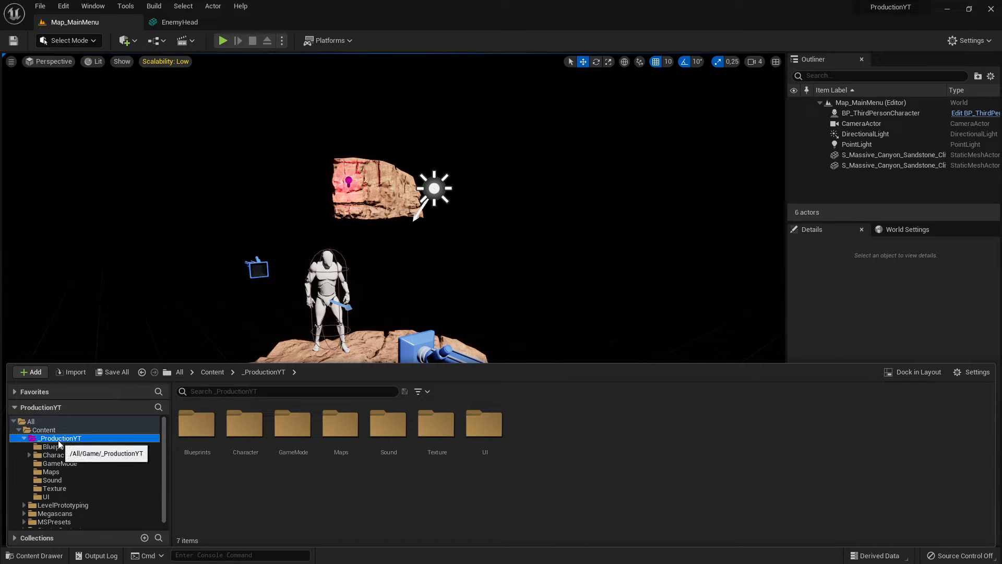
right_click(603, 454)
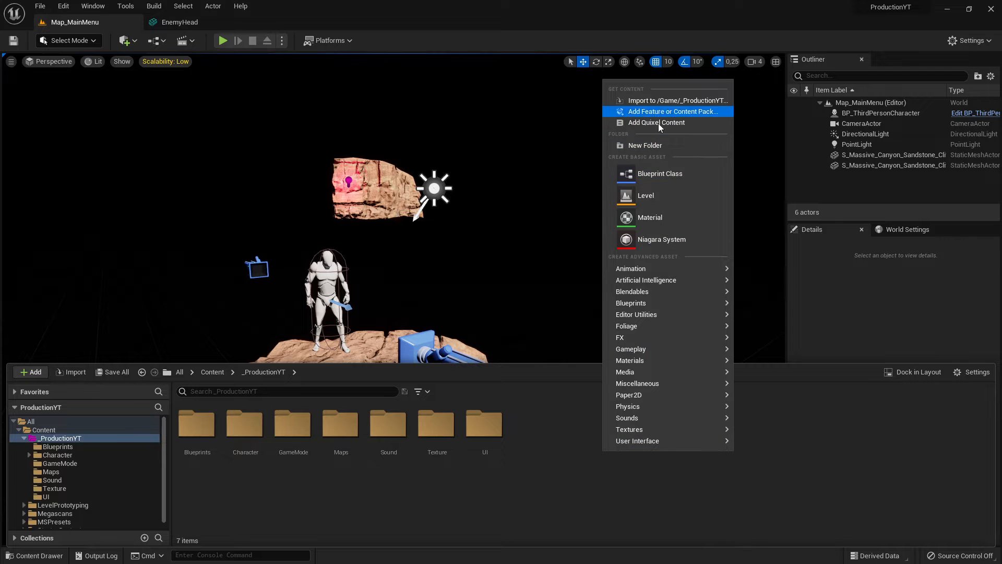
click(645, 146)
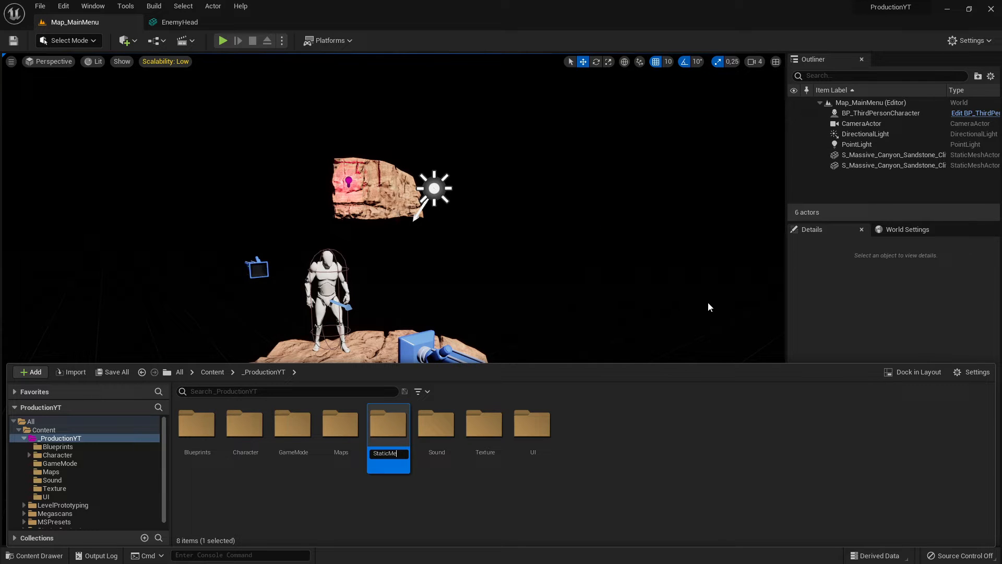
key(Return)
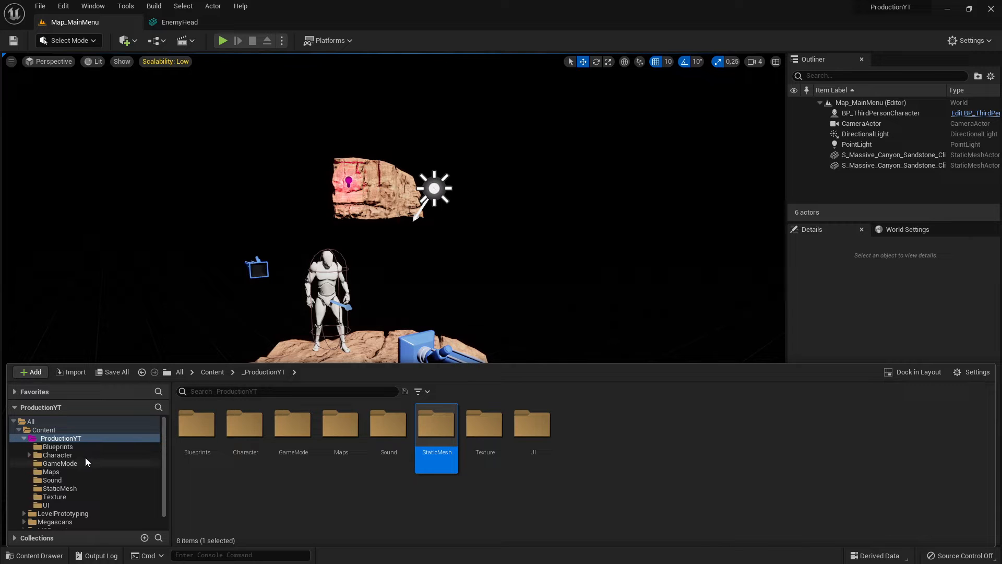
Step: Move the EnemyHead mesh from the Content folder into _ProductionYT/StaticMesh
click(45, 429)
drag(436, 425, 72, 489)
click(120, 508)
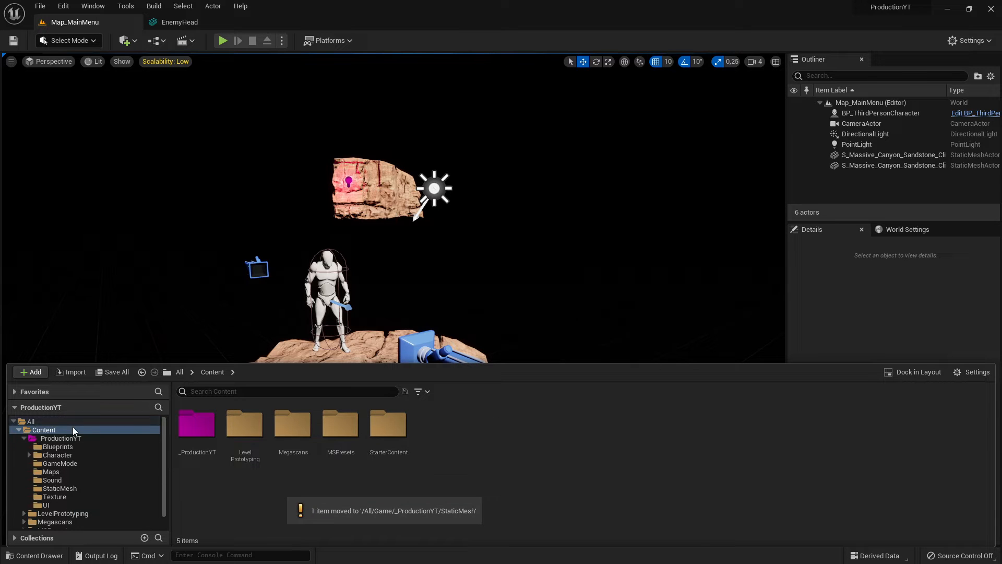
Step: Fix up redirectors in the Content folder and open the StaticMesh folder
right_click(56, 429)
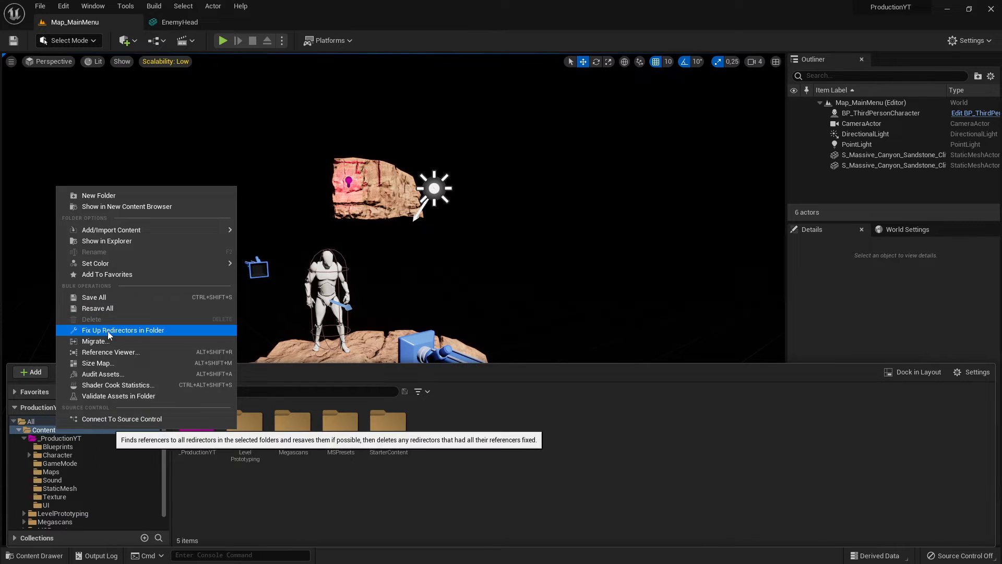
click(107, 331)
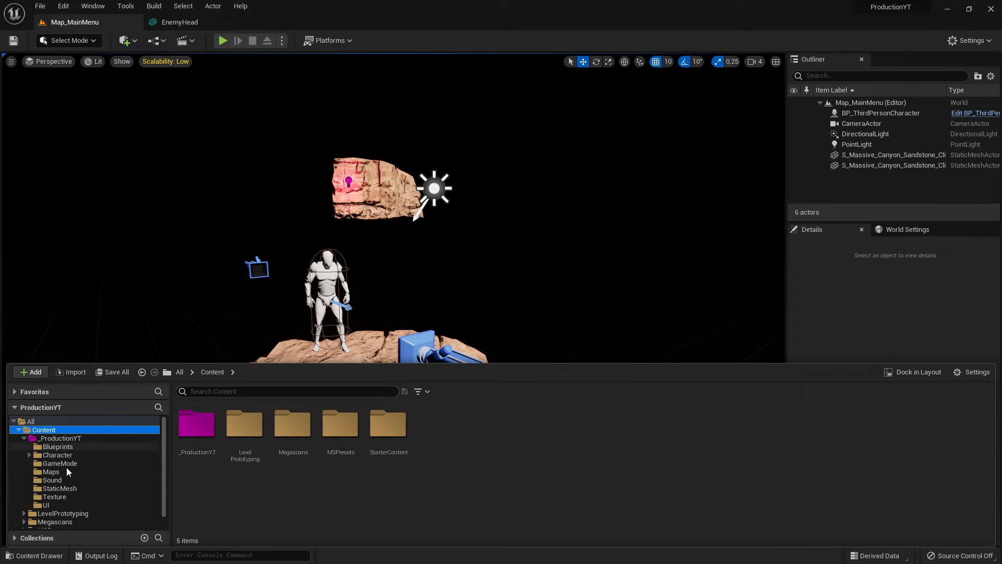
click(75, 489)
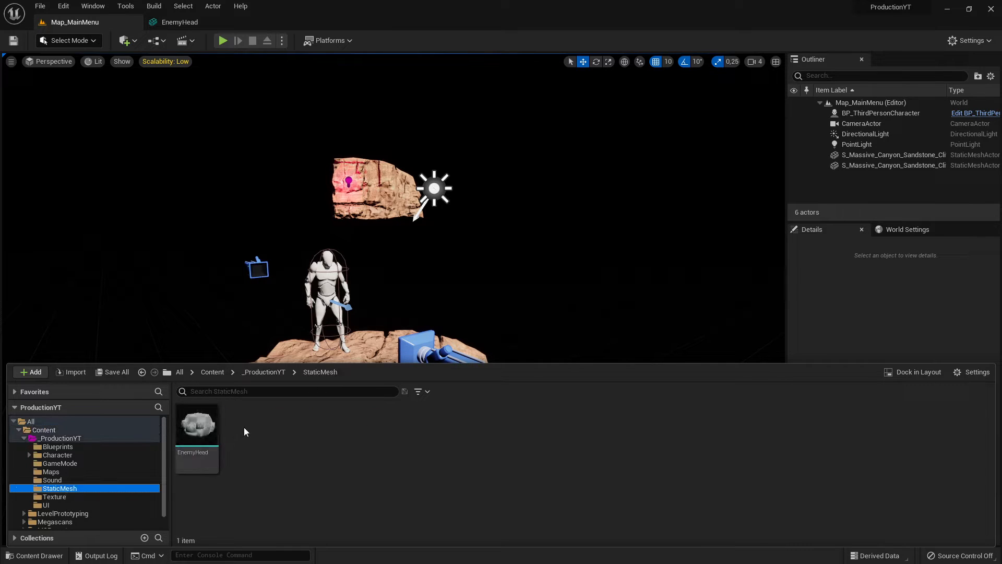
drag(198, 433, 398, 343)
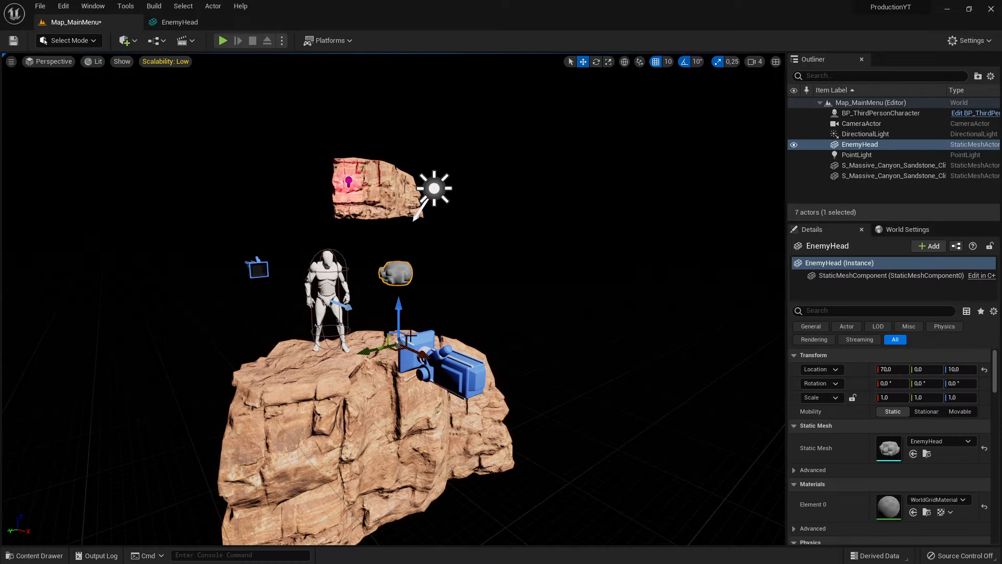
key(e)
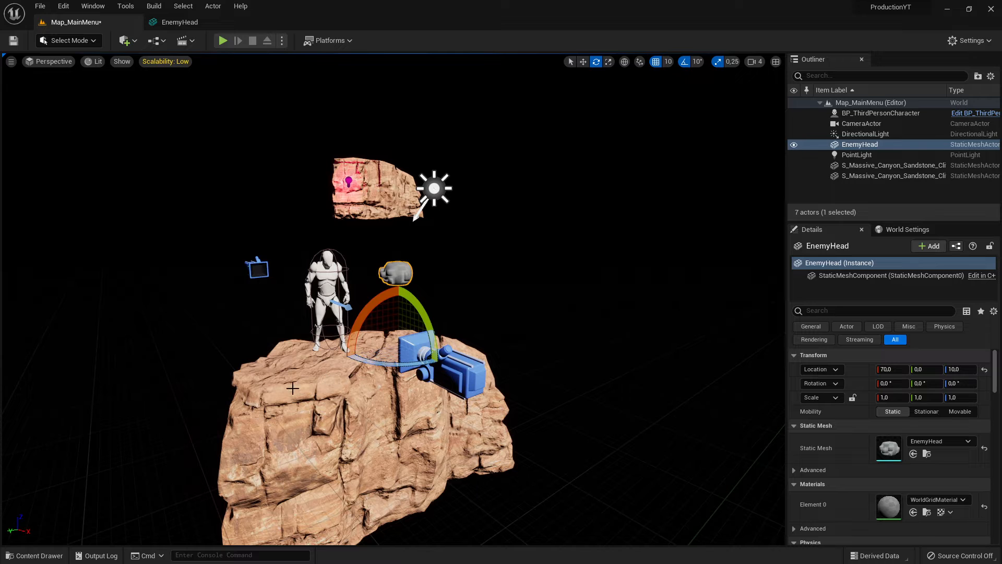
key(w)
right_drag(283, 397, 209, 381)
key(d)
key(a)
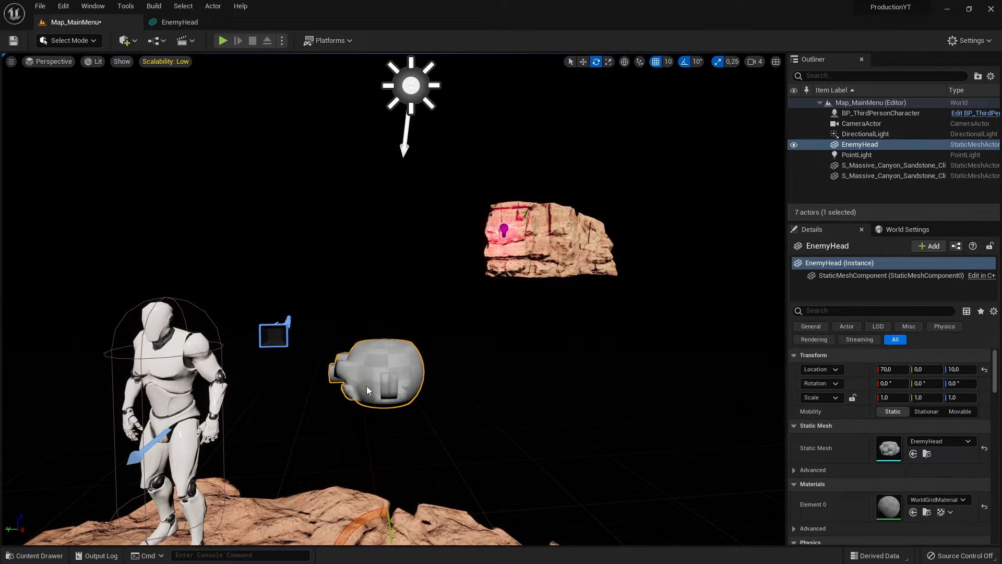
key(Delete)
Step: Place the EnemyHead static mesh in the level beside the character's head, at about X -260, Y 160, Z 120
key(s)
mouse_move(362, 400)
right_down()
mouse_move(397, 387)
mouse_move(366, 389)
right_up()
key(w)
key(a)
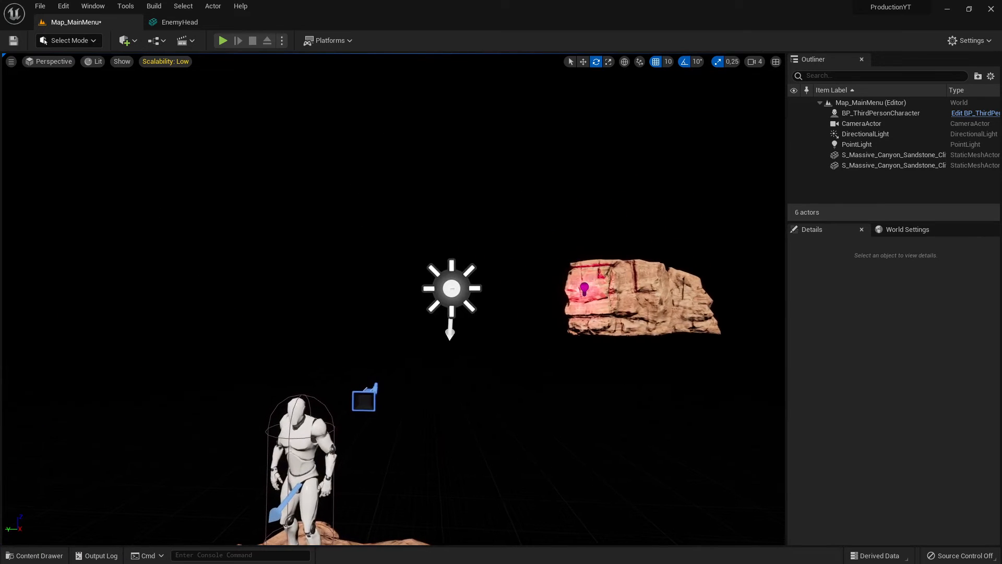
click(37, 556)
drag(198, 434, 286, 243)
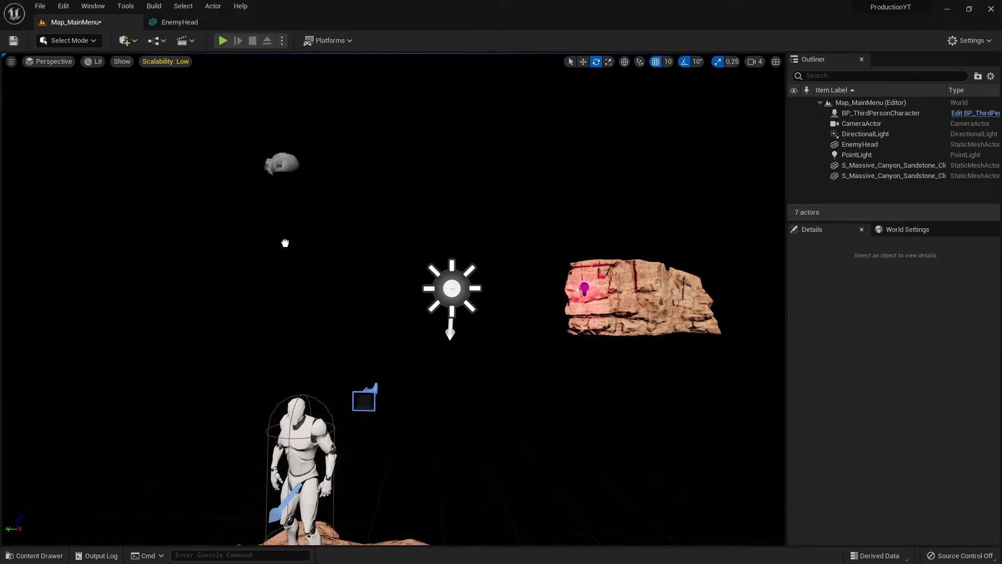
click(348, 333)
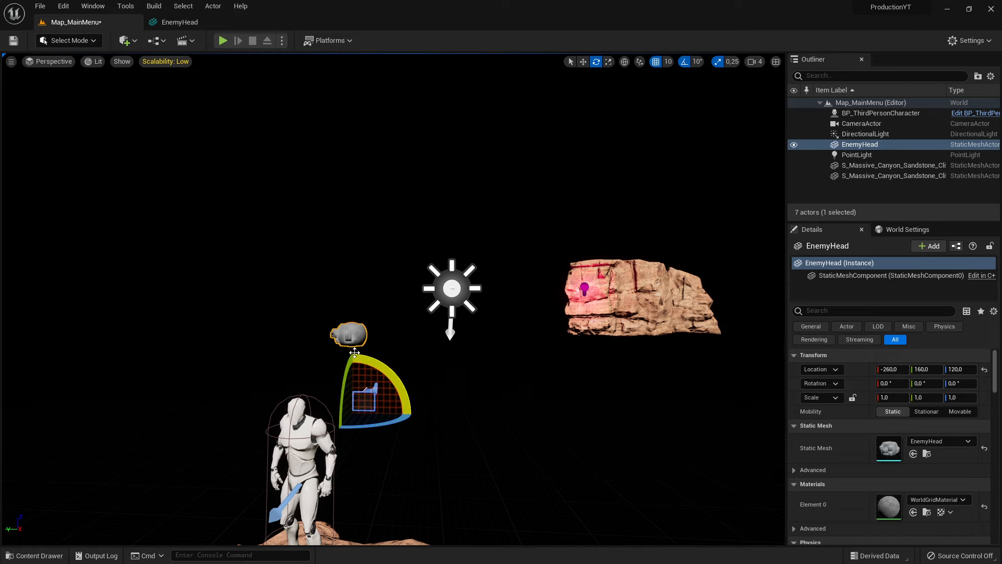
Step: Rotate the EnemyHead to about -90° around Z and move it to about X 80, Y -10
key(w)
right_drag(280, 351, 302, 362)
key(a)
key(w)
key(a)
key(a)
key(d)
key(a)
key(s)
key(d)
drag(347, 351, 364, 352)
key(a)
right_drag(334, 363, 501, 365)
key(w)
drag(251, 385, 385, 327)
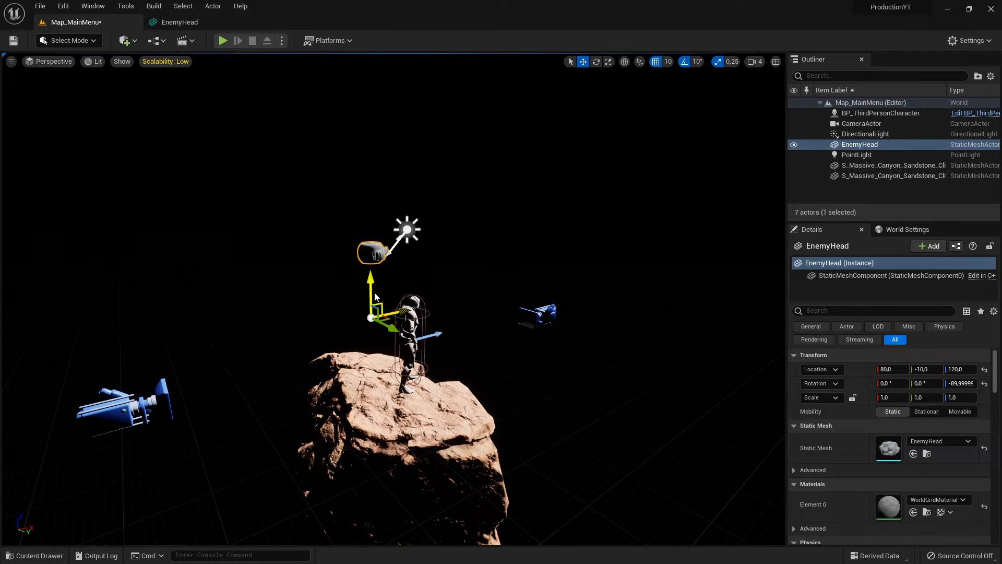
Step: Lower the EnemyHead to Z 10 and play the level to check its placement in the main menu view
drag(375, 292, 374, 343)
right_drag(374, 343, 104, 346)
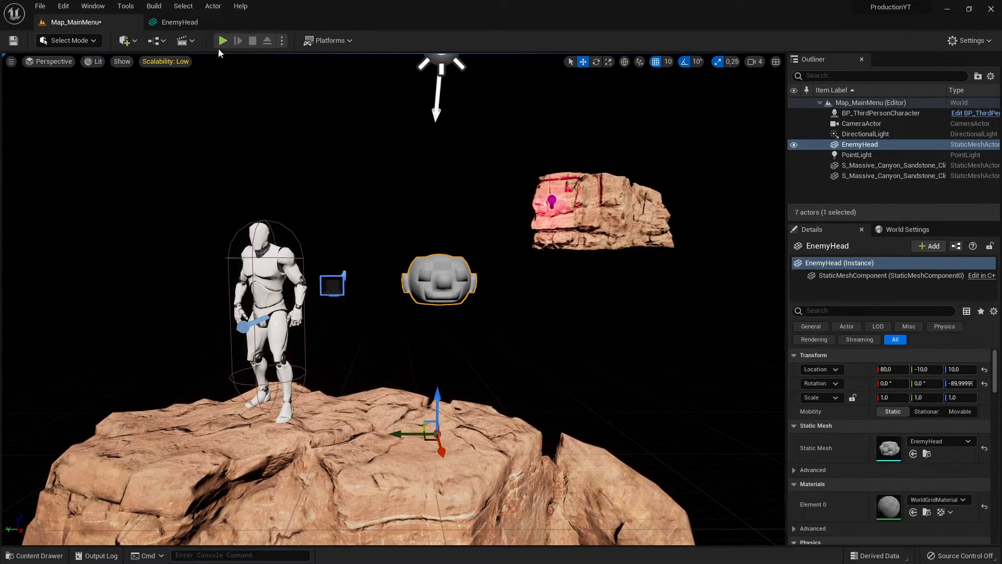
click(223, 41)
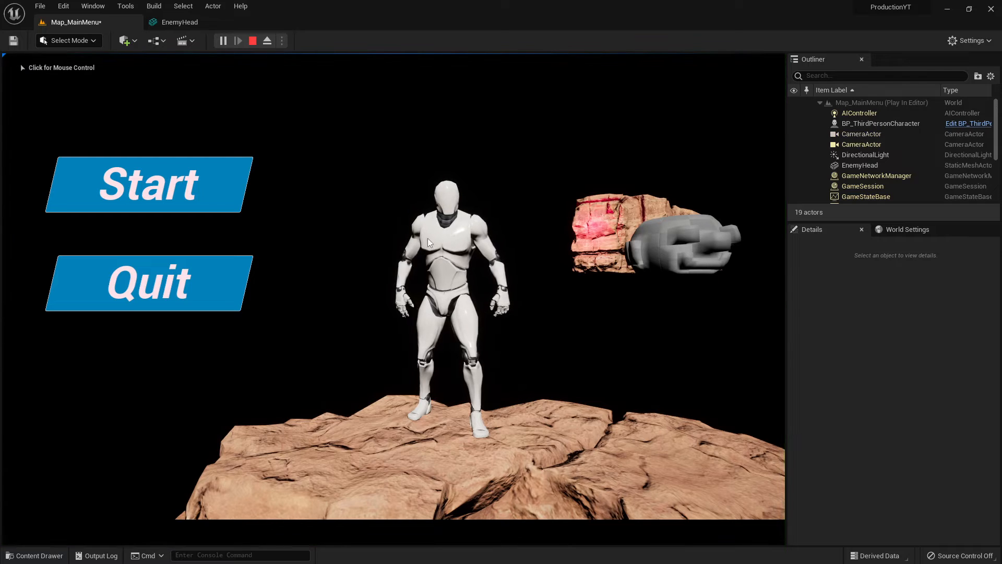
key(Escape)
Step: Rotate the EnemyHead to about -70° around Z so it faces the menu camera more directly
right_drag(240, 377, 167, 381)
key(s)
right_drag(353, 387, 354, 434)
key(e)
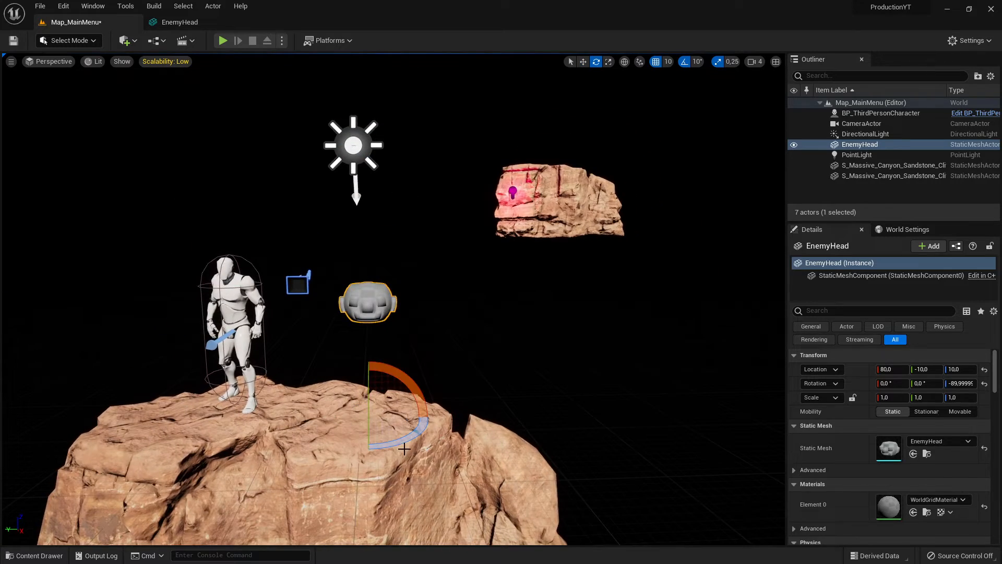
drag(405, 445, 364, 450)
right_drag(364, 450, 399, 431)
Step: Inspect the rotated EnemyHead beside the character from several angles, and play the level to check its facing in the menu
key(a)
key(w)
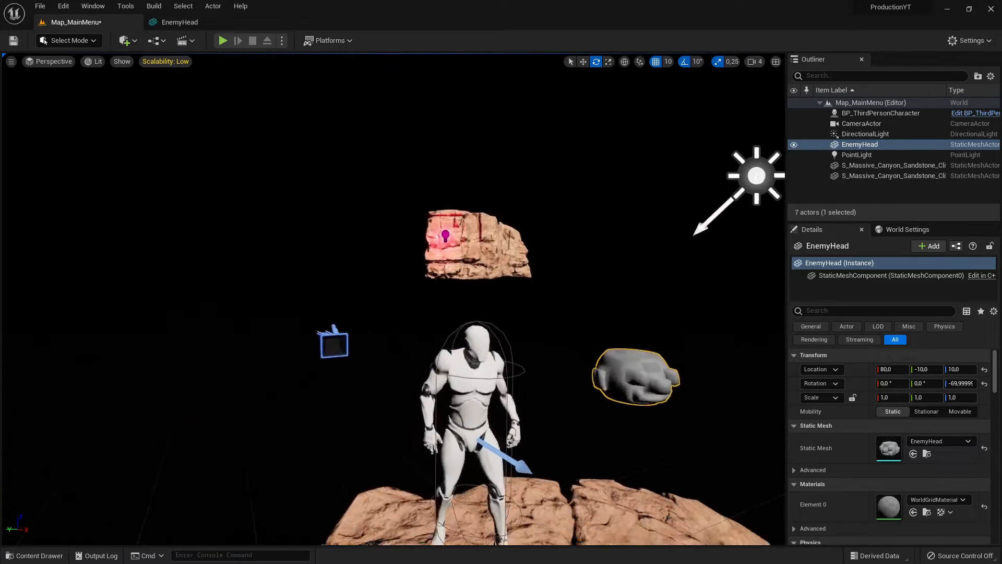
key(d)
right_drag(346, 324, 414, 314)
key(s)
click(455, 335)
click(377, 290)
key(d)
key(a)
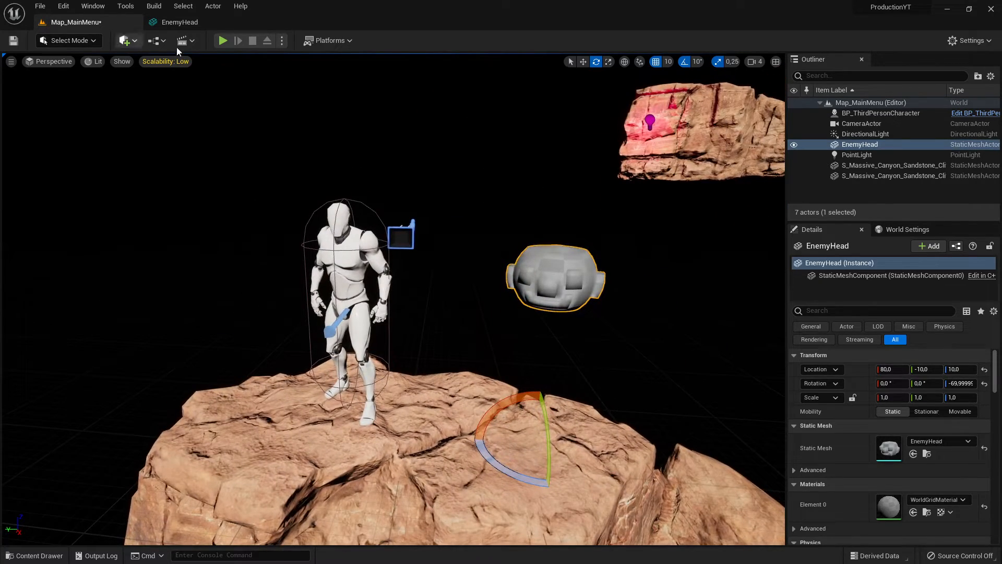
click(223, 40)
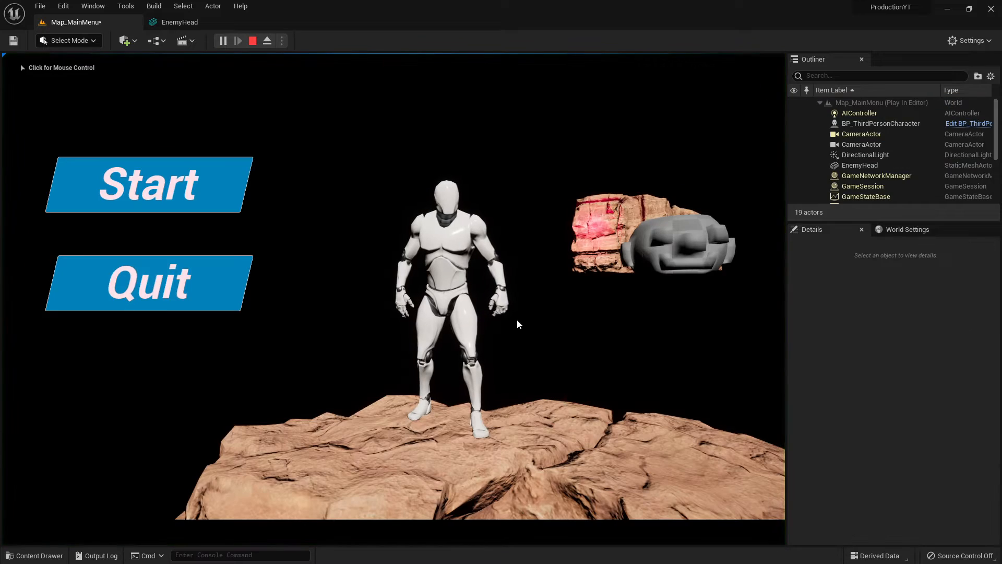
key(Escape)
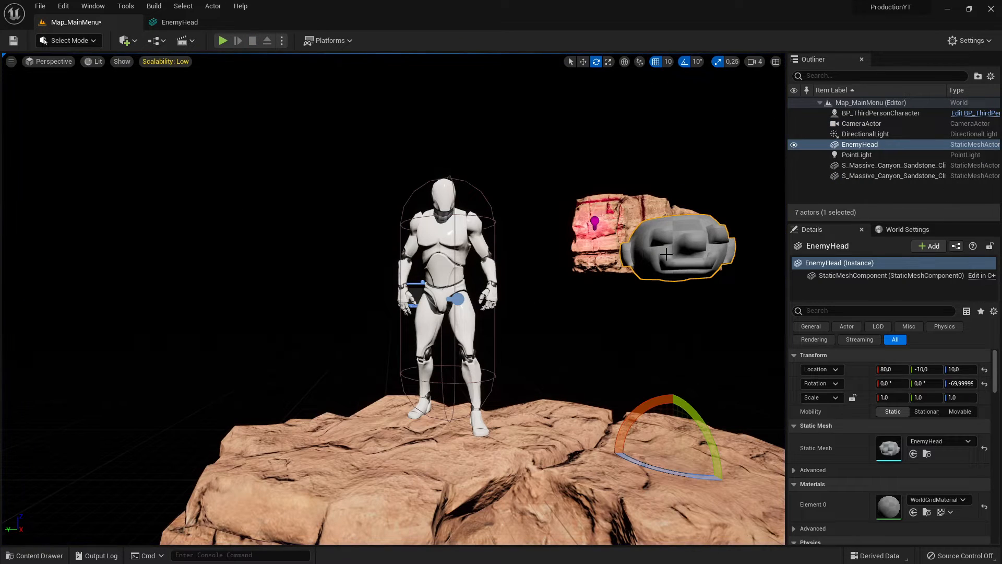
Step: Move the EnemyHead behind the character to about X -140, Y 30, Z 70, and play the level to check it
right_drag(633, 313, 591, 296)
key(d)
key(w)
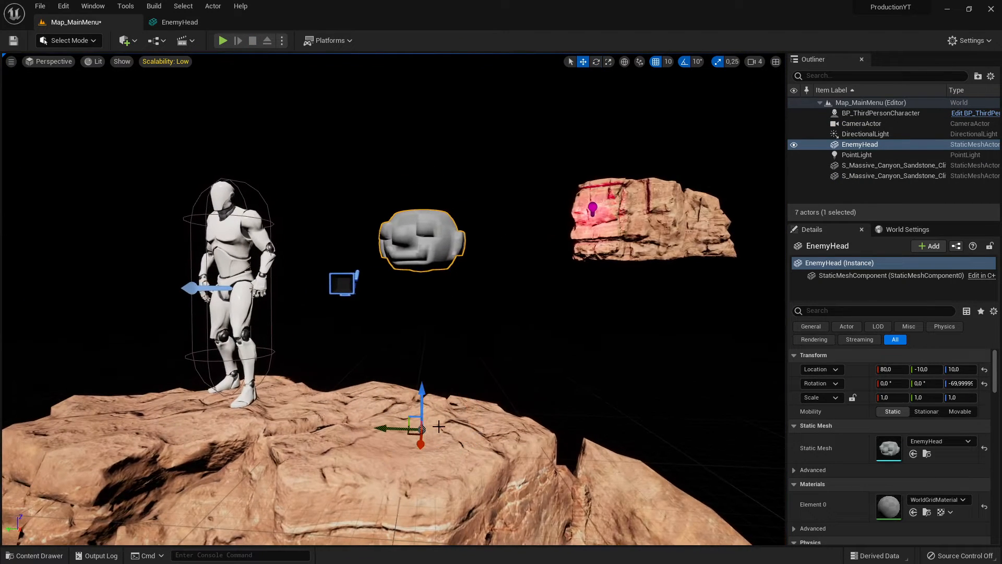
drag(424, 402, 393, 364)
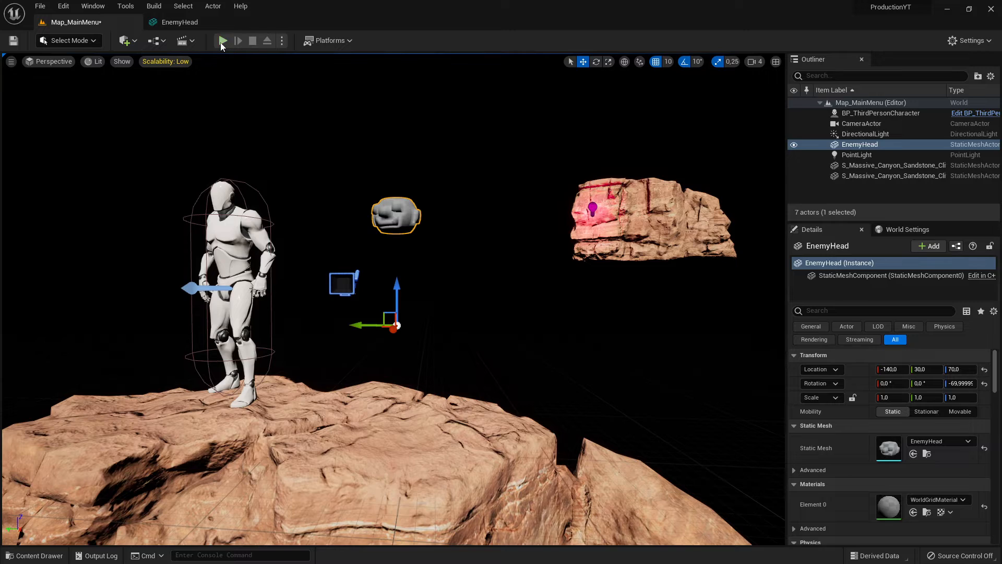
click(222, 40)
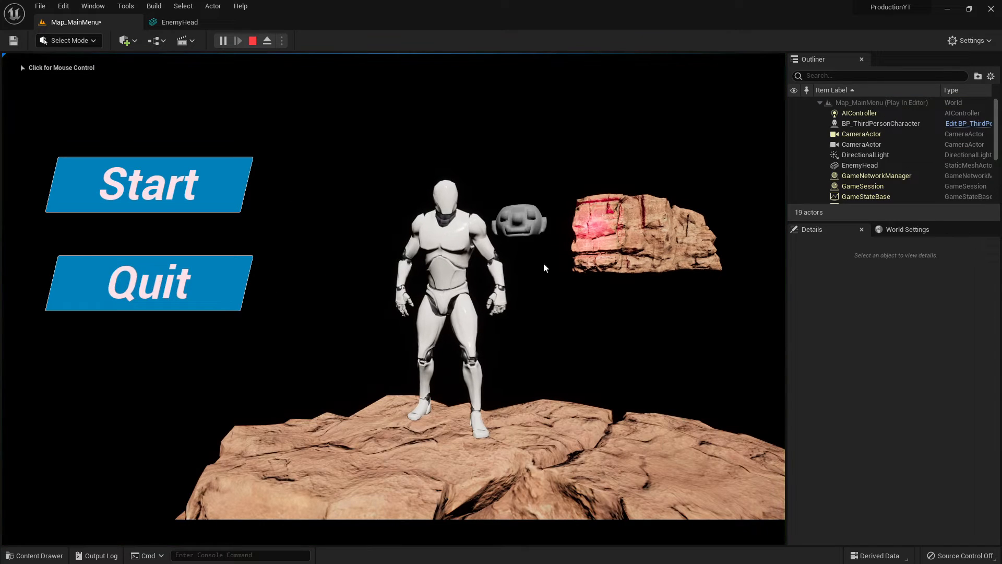
key(Escape)
Step: Raise the EnemyHead slightly beside the character's shoulder and select the sandstone cliff in the background
key(w)
right_drag(543, 268, 567, 244)
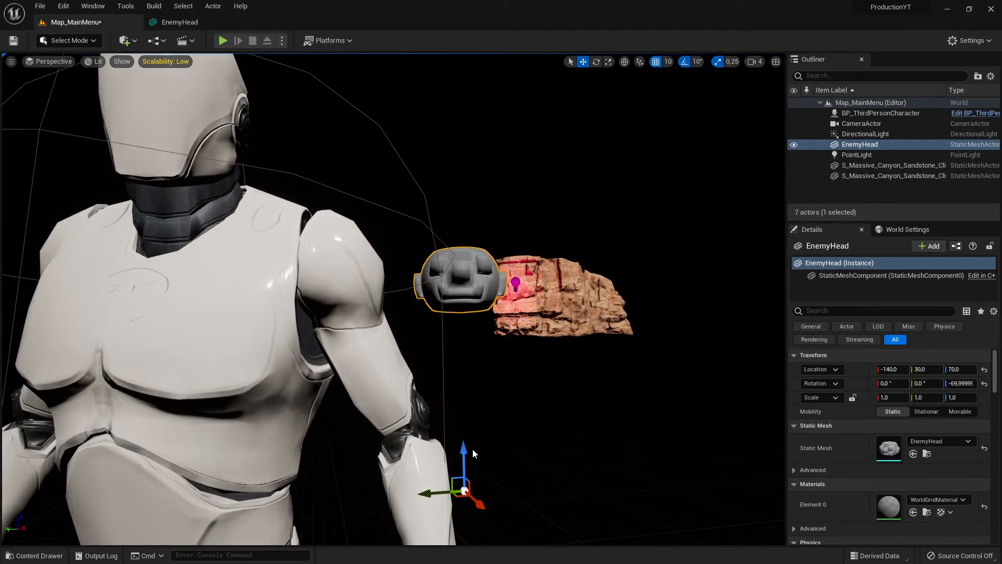
drag(463, 449, 463, 421)
click(550, 313)
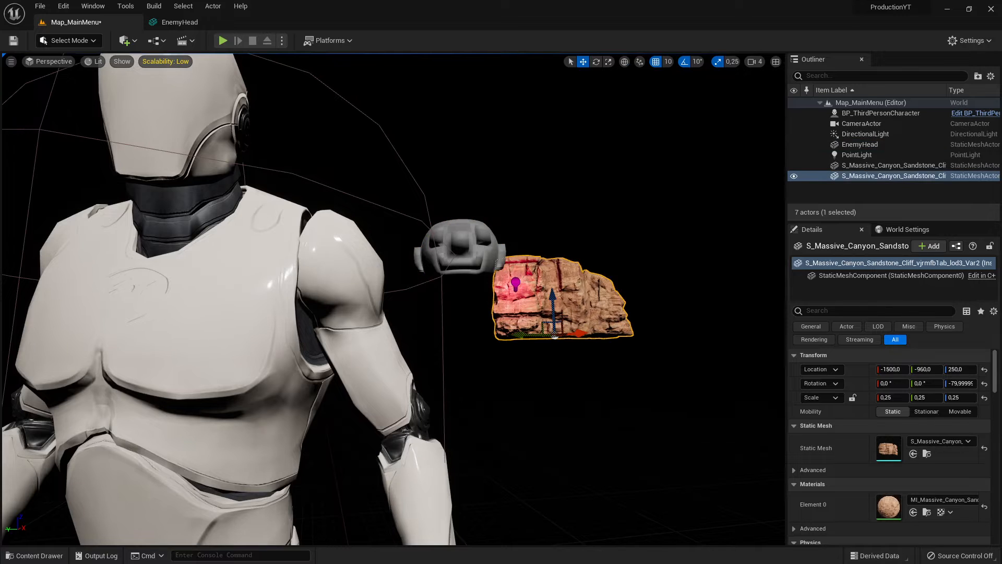
Step: Raise the background sandstone cliff and its red point light to about the EnemyHead's height, and play the level to check the menu view
drag(550, 316, 515, 233)
click(516, 280)
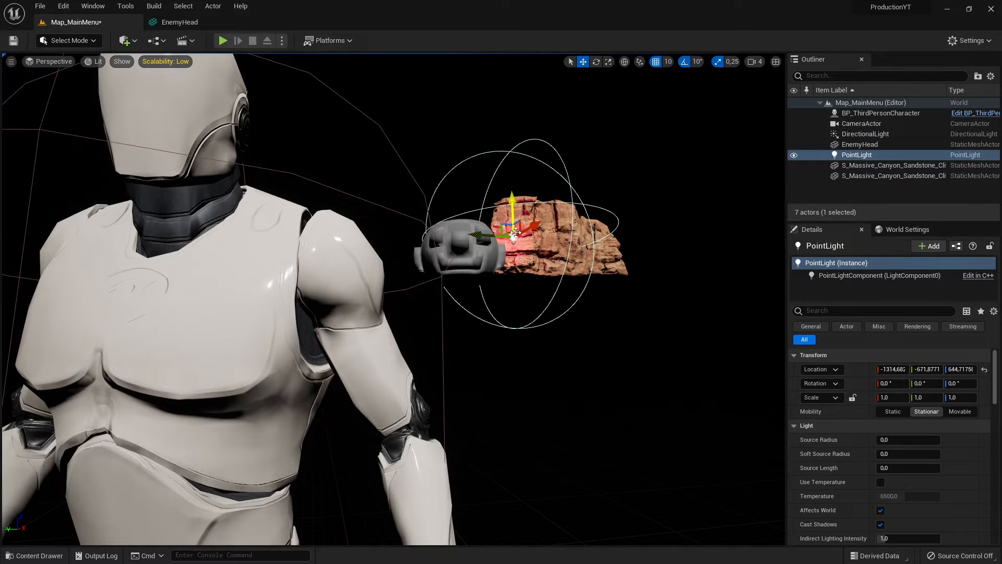
click(222, 40)
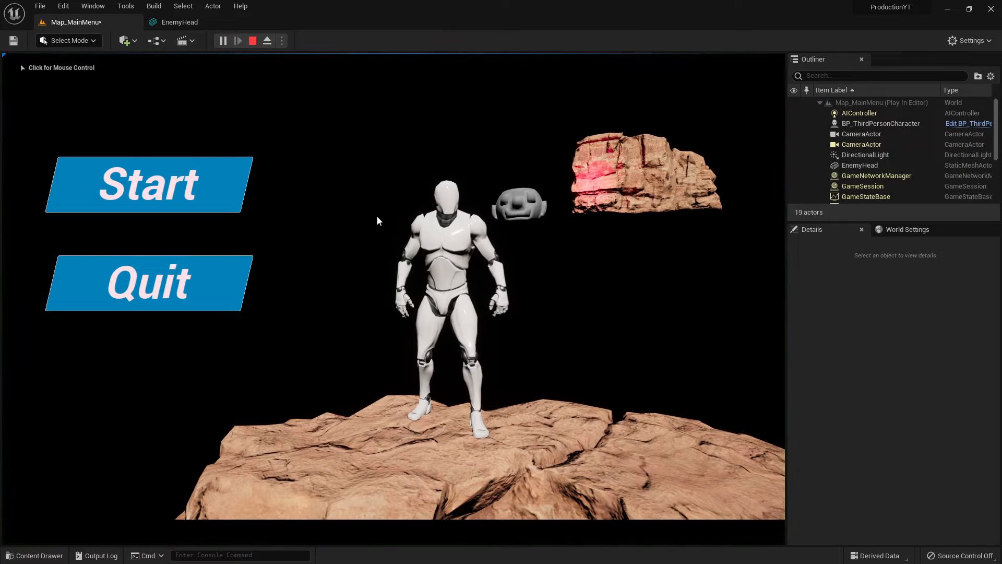
key(Escape)
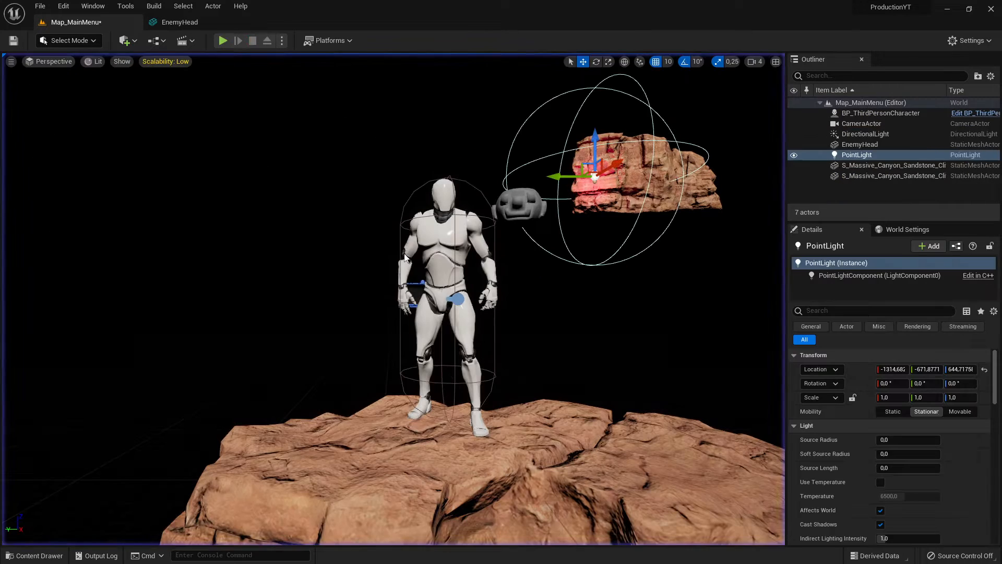
Step: Move the EnemyHead to X -160, Y 30, Z 110, higher beside the character's shoulder
click(520, 208)
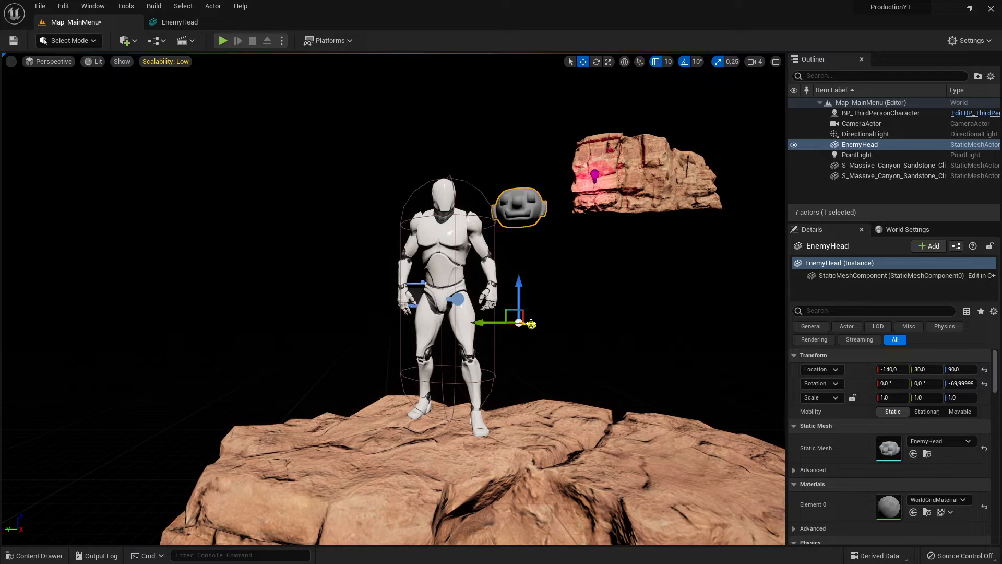
drag(531, 323, 516, 297)
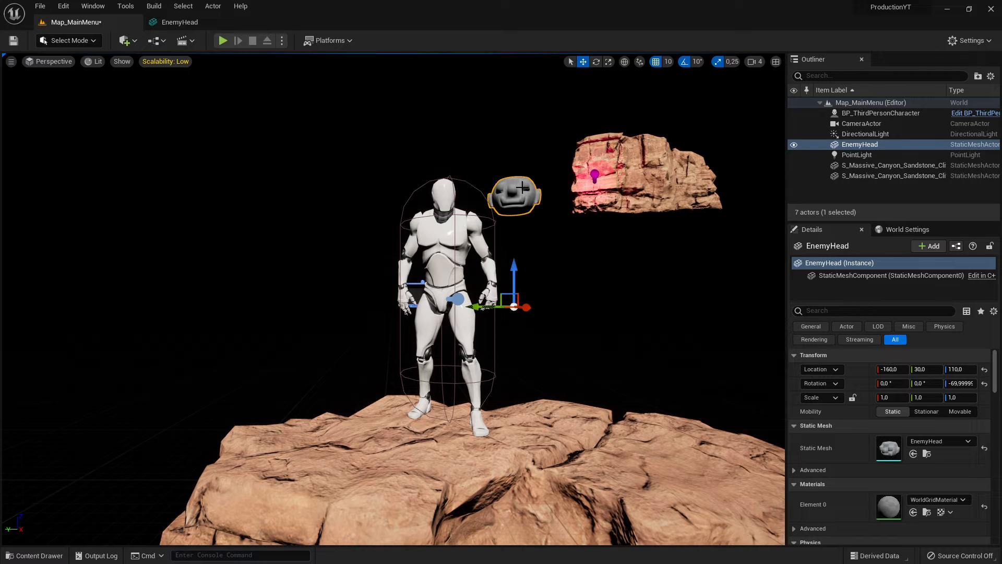
Step: Look through the project's content folders and open the Materials folder of StarterContent
click(39, 556)
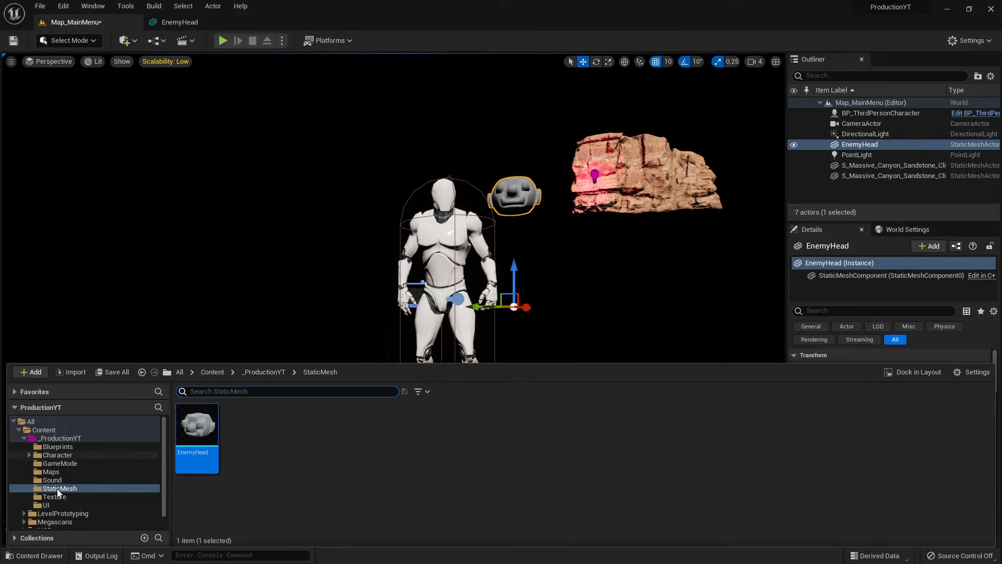
click(60, 497)
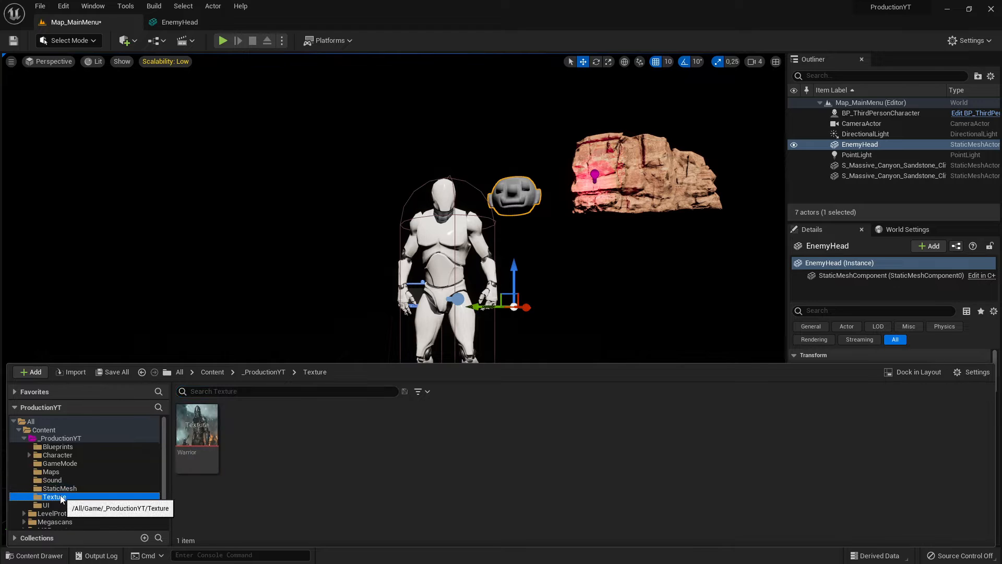
click(64, 473)
click(63, 464)
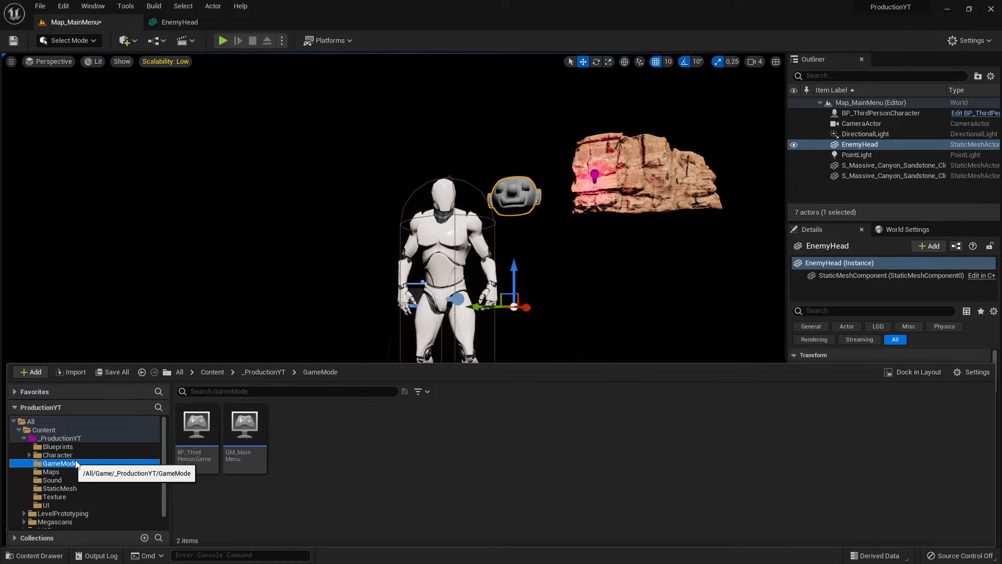
click(68, 447)
scroll(90, 517, down, 1)
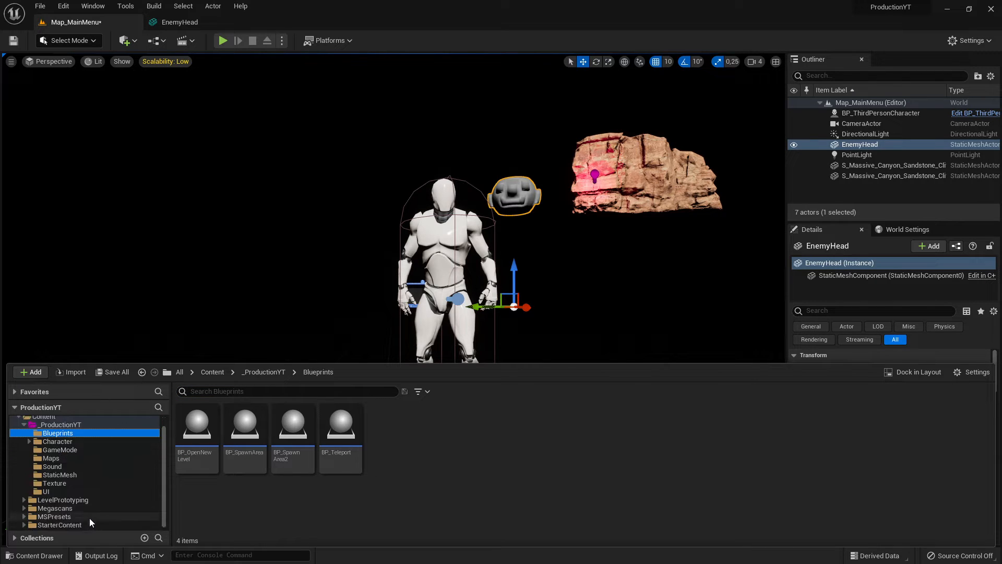
click(79, 524)
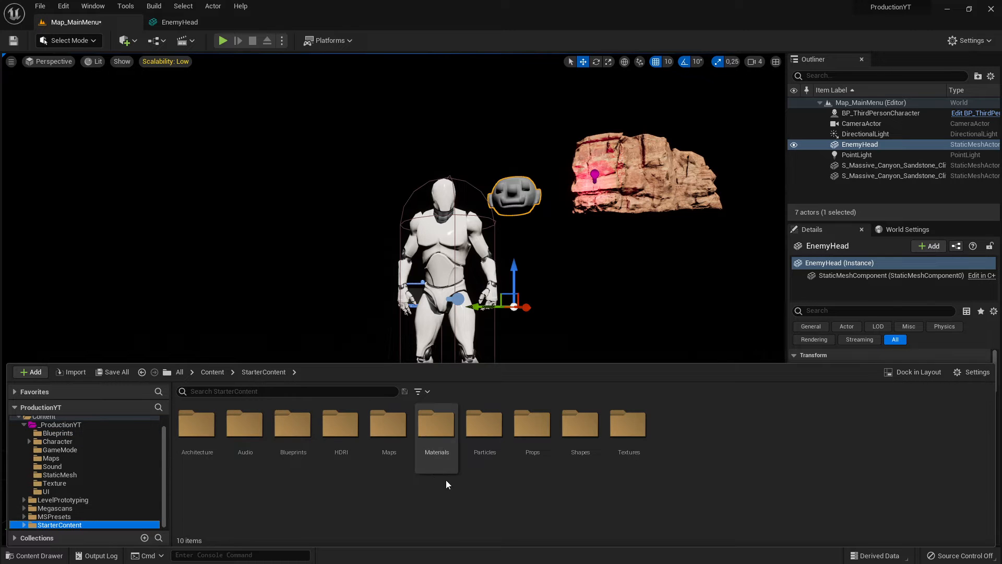
click(433, 429)
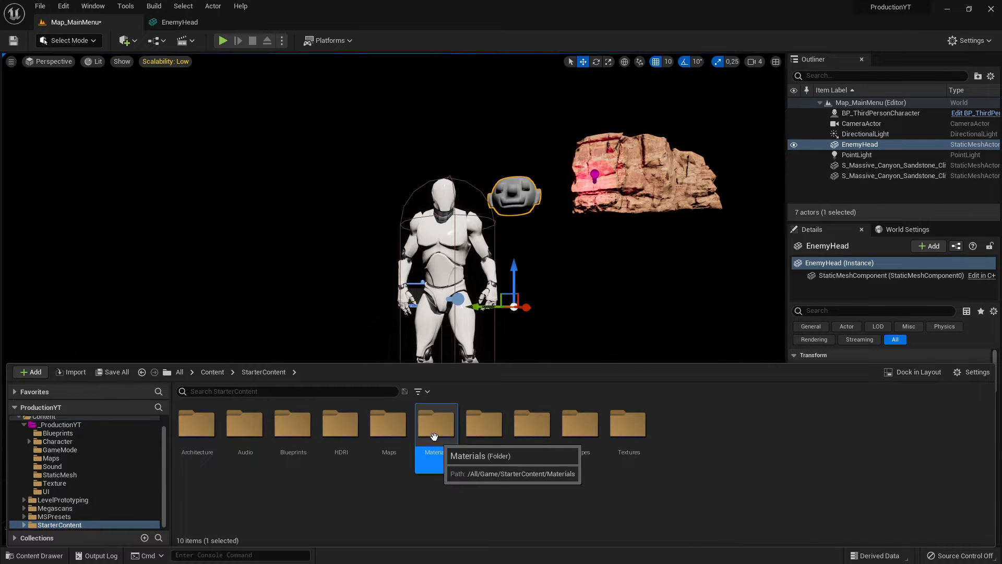
double_click(432, 431)
Step: Browse the starter materials, apply M_Metal_Steel to the EnemyHead, and view the result in the scene
scroll(474, 520, down, 3)
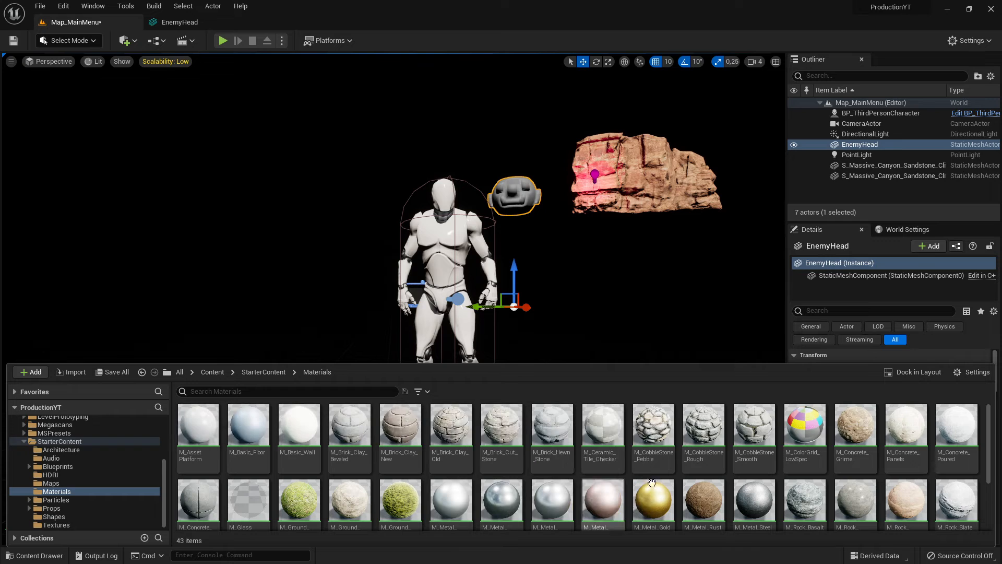
scroll(618, 487, up, 2)
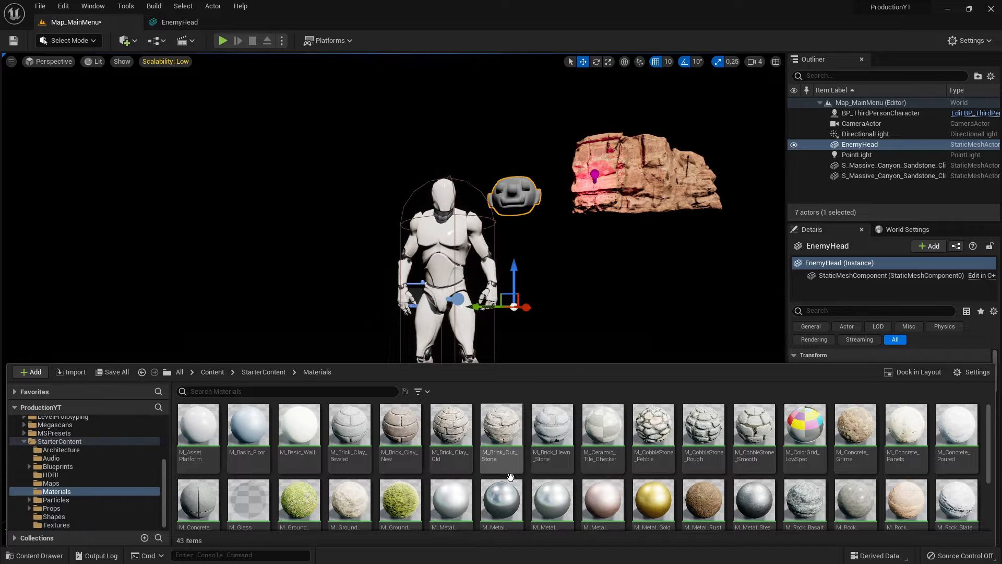
scroll(653, 472, down, 1)
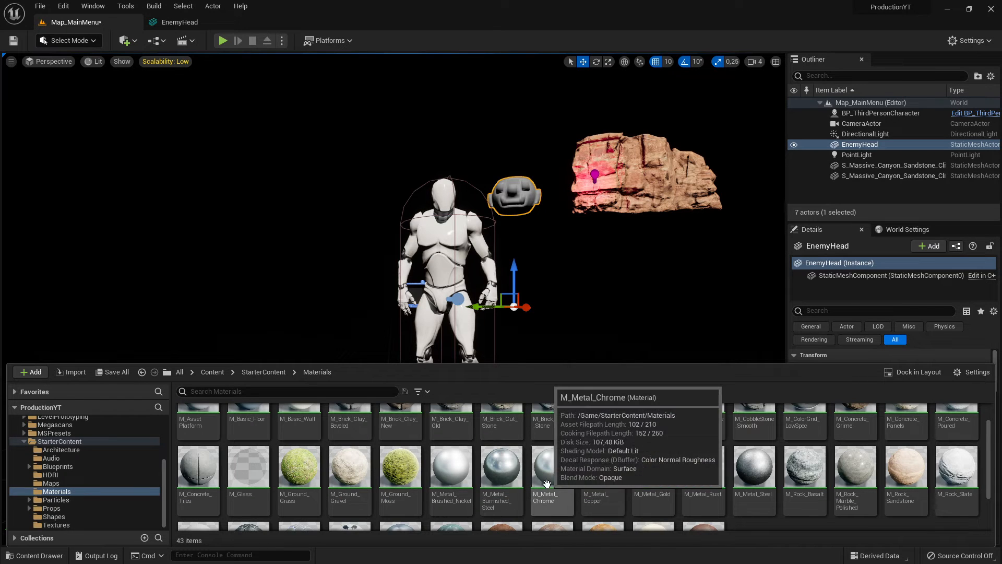
scroll(603, 474, down, 2)
scroll(608, 477, up, 2)
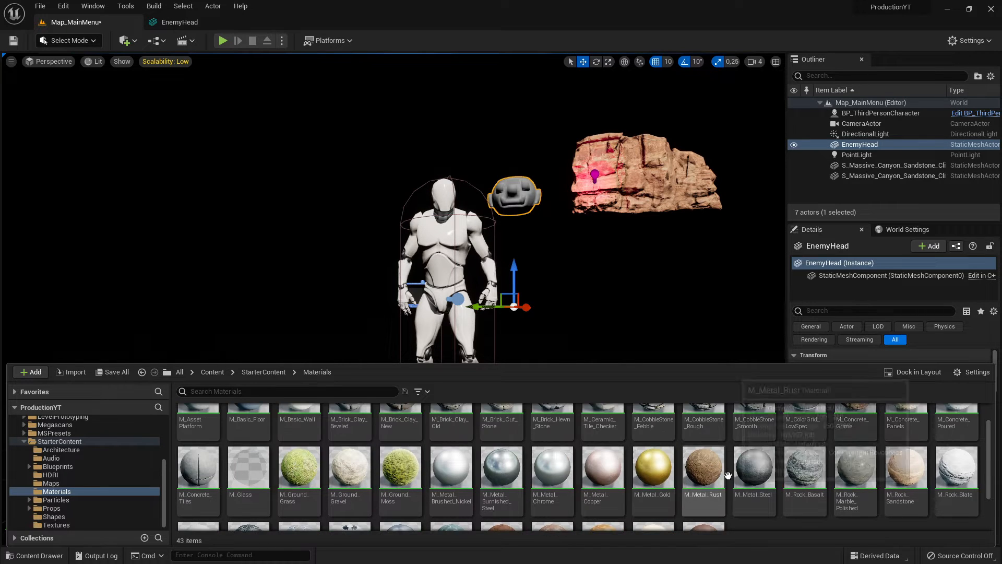
drag(754, 467, 538, 213)
right_drag(562, 251, 584, 235)
key(w)
key(s)
key(a)
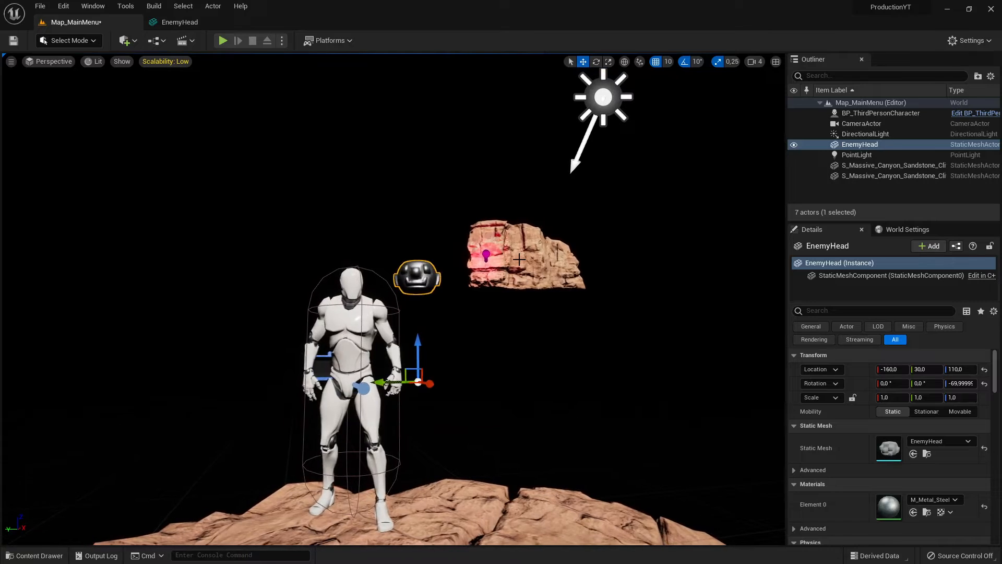
key(alt+Tab)
key(alt+Tab)
key(super)
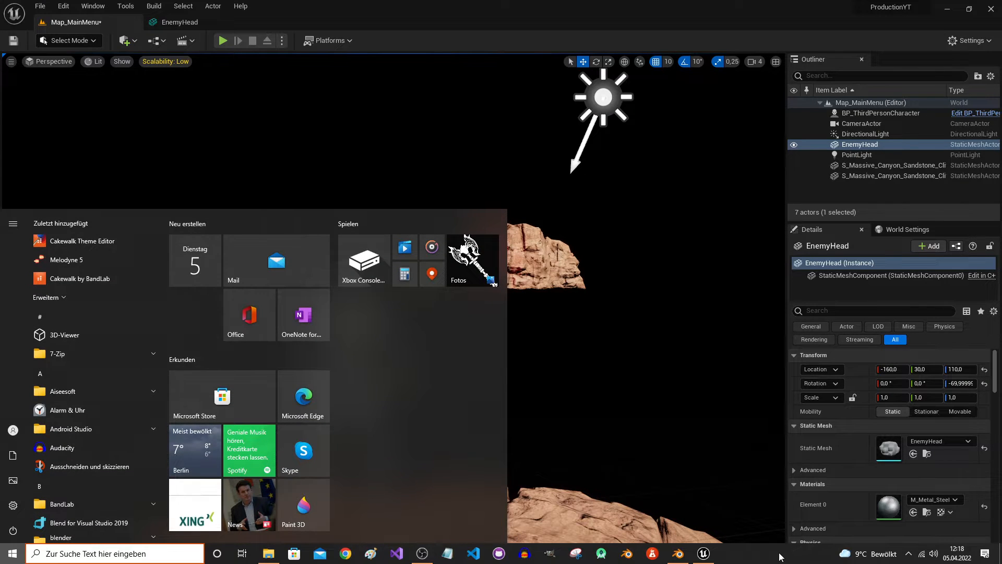
click(638, 363)
click(419, 279)
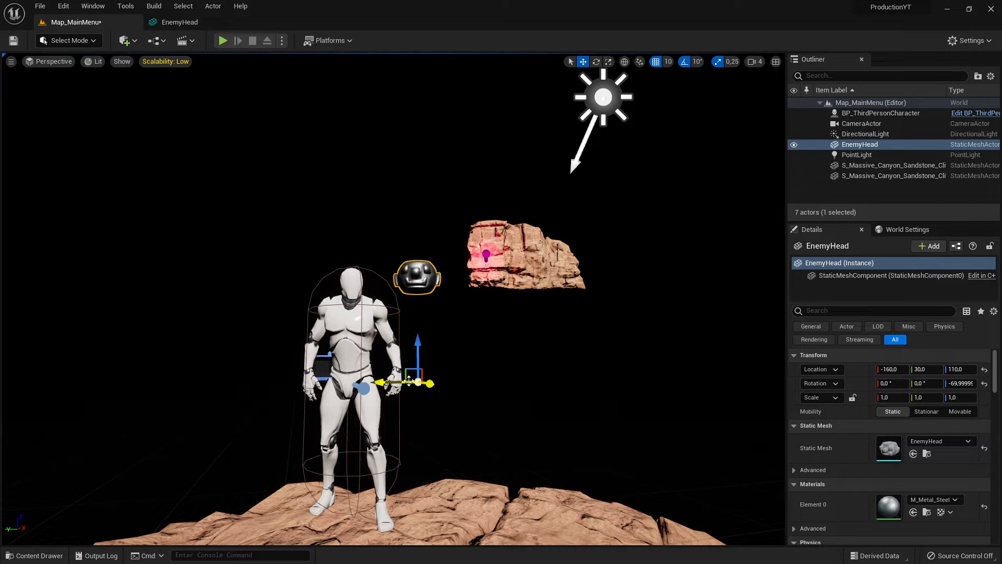
Step: Try the M_Tech_Hex_Tile and M_Tech_Panel materials on the EnemyHead
click(34, 555)
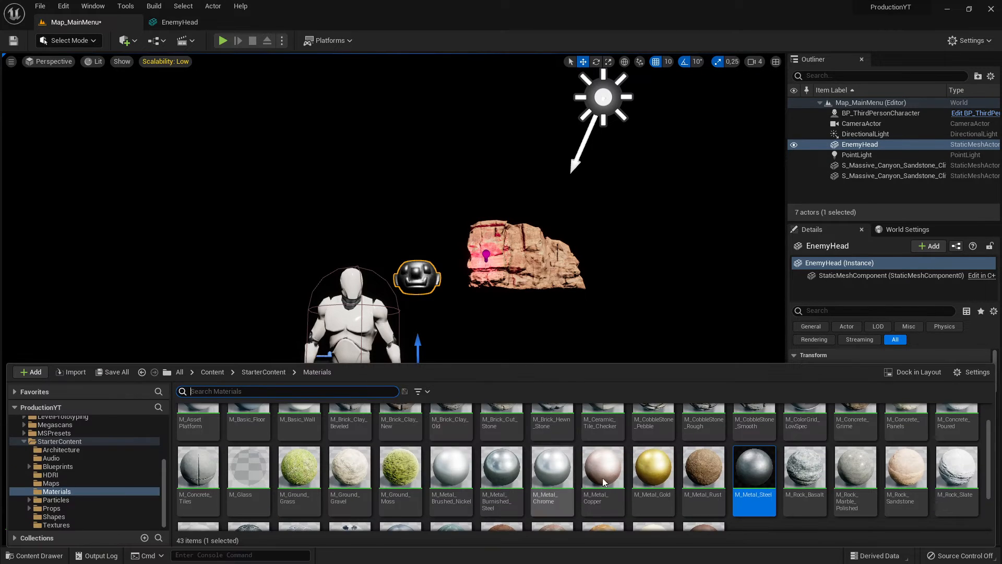
scroll(603, 482, down, 2)
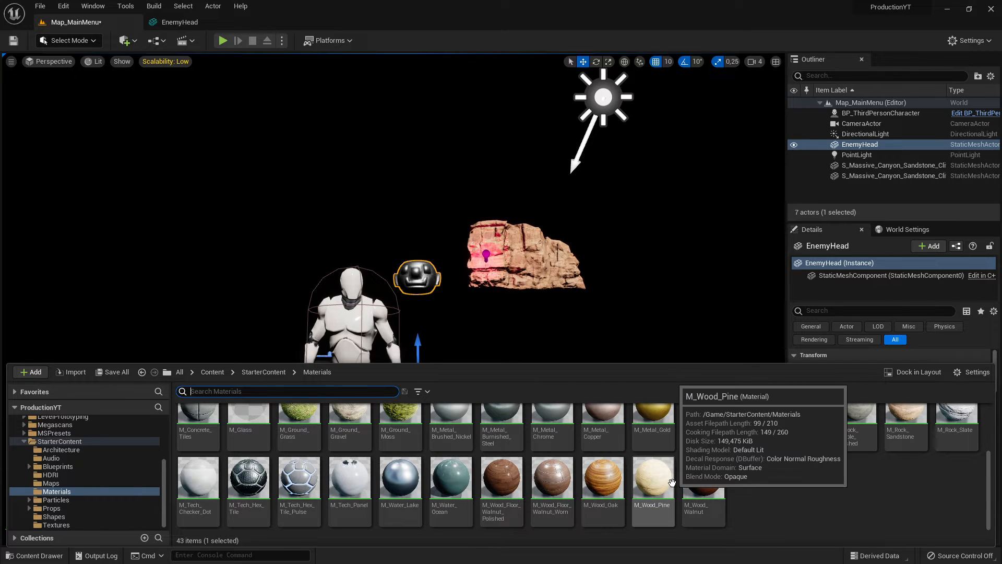
scroll(553, 485, up, 1)
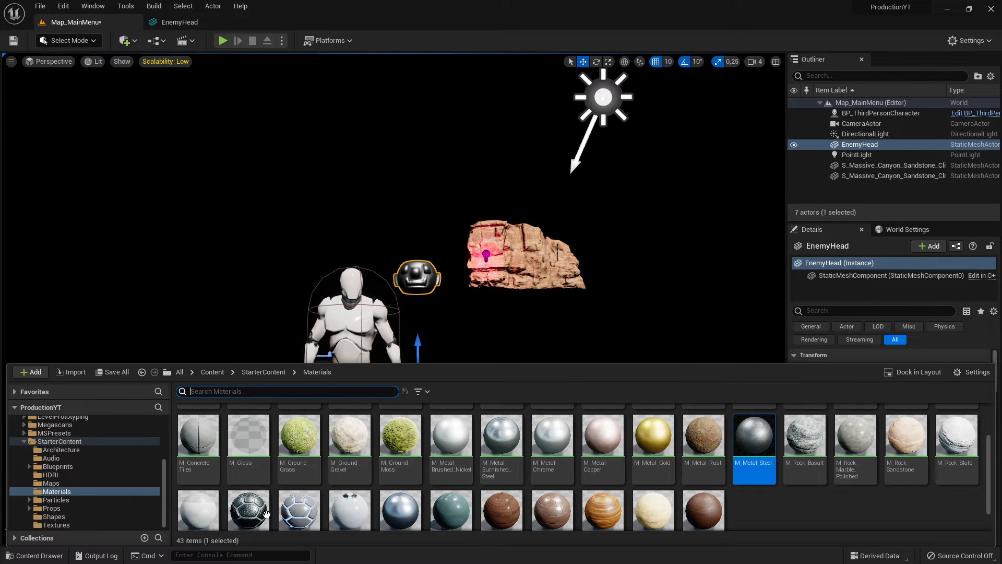
drag(265, 513, 420, 281)
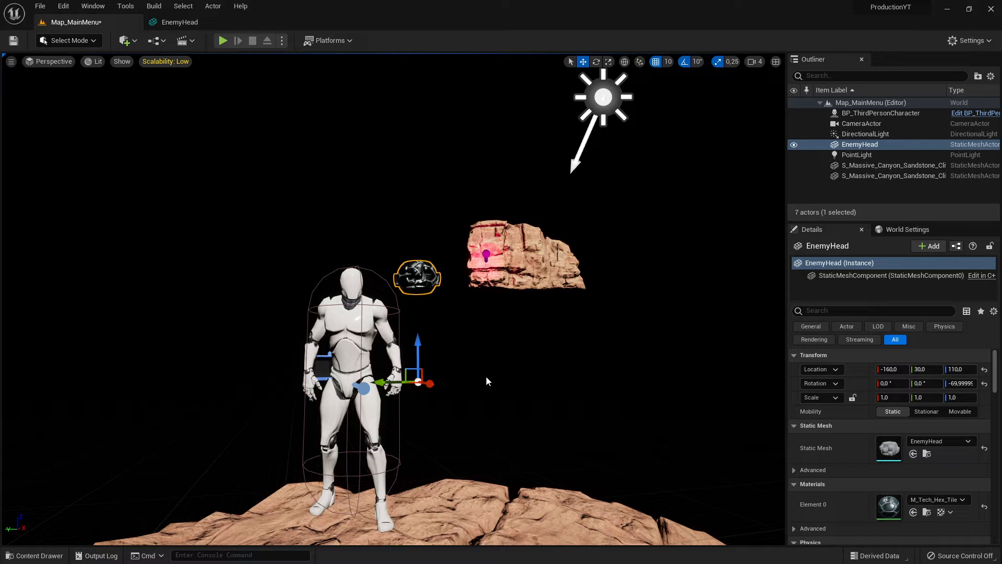
click(34, 555)
drag(347, 512, 417, 276)
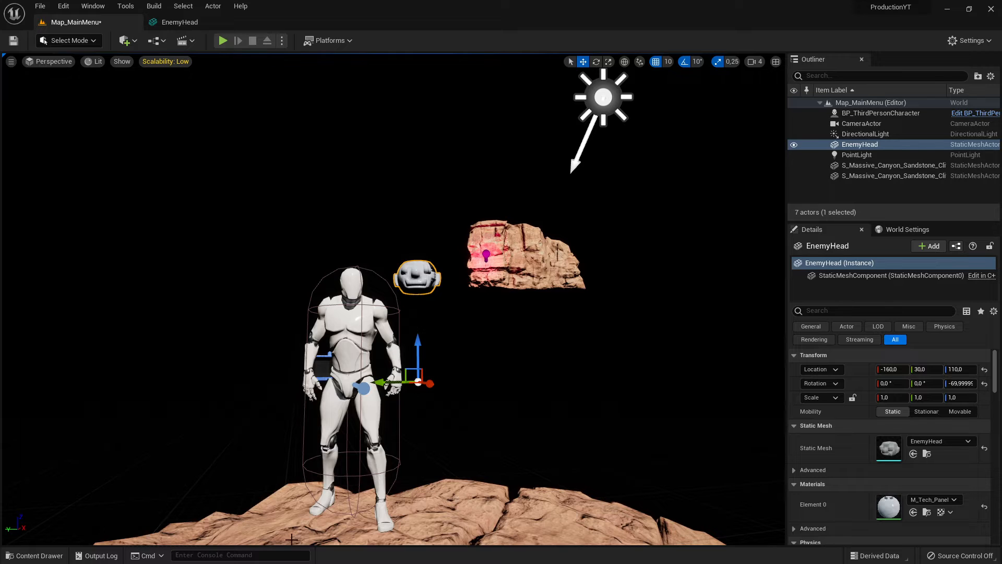
Step: Try the M_CobbleStone_Pebble and M_Concrete_Grime materials on the EnemyHead
click(34, 555)
scroll(626, 438, up, 2)
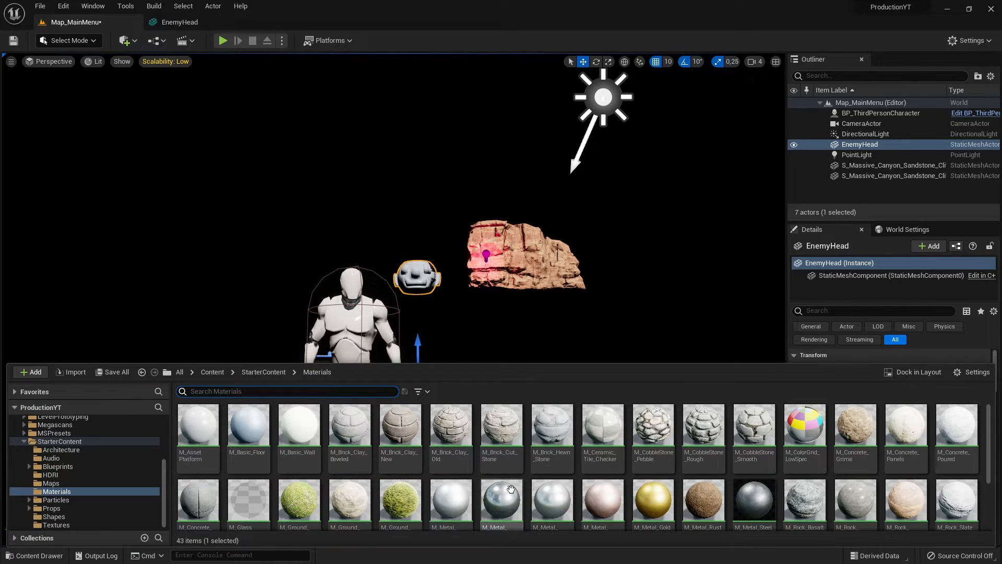
drag(659, 426, 418, 276)
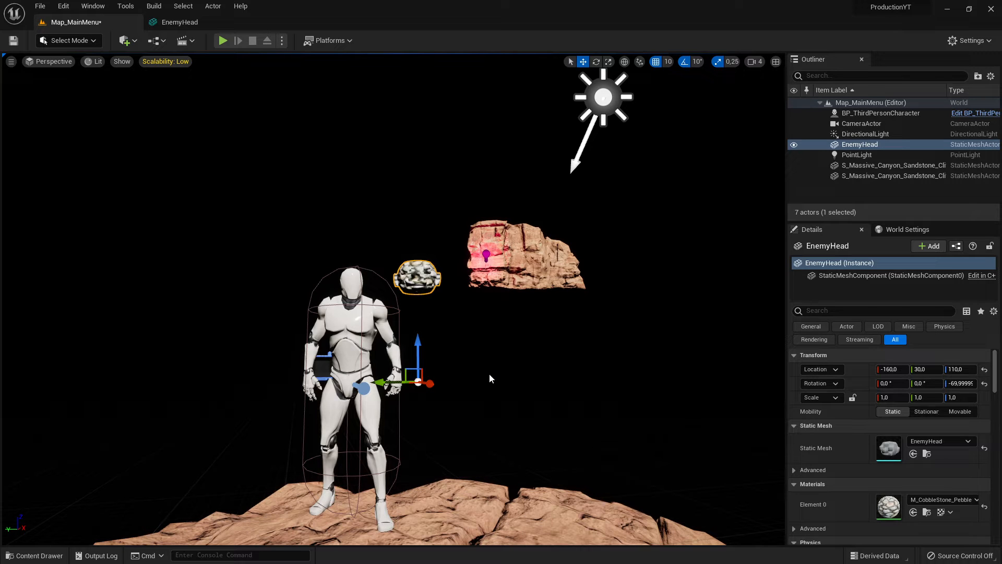
click(46, 556)
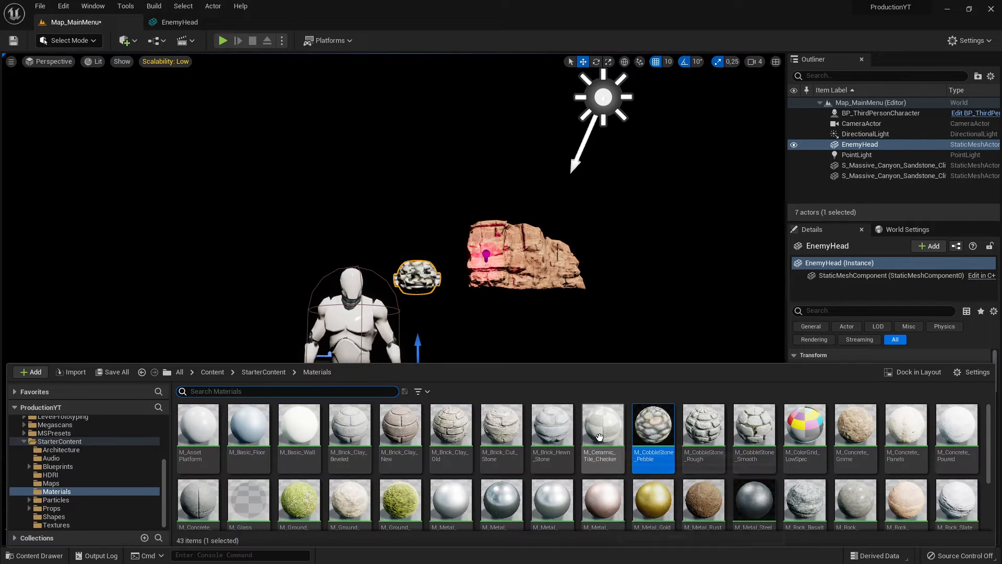
drag(855, 427, 417, 277)
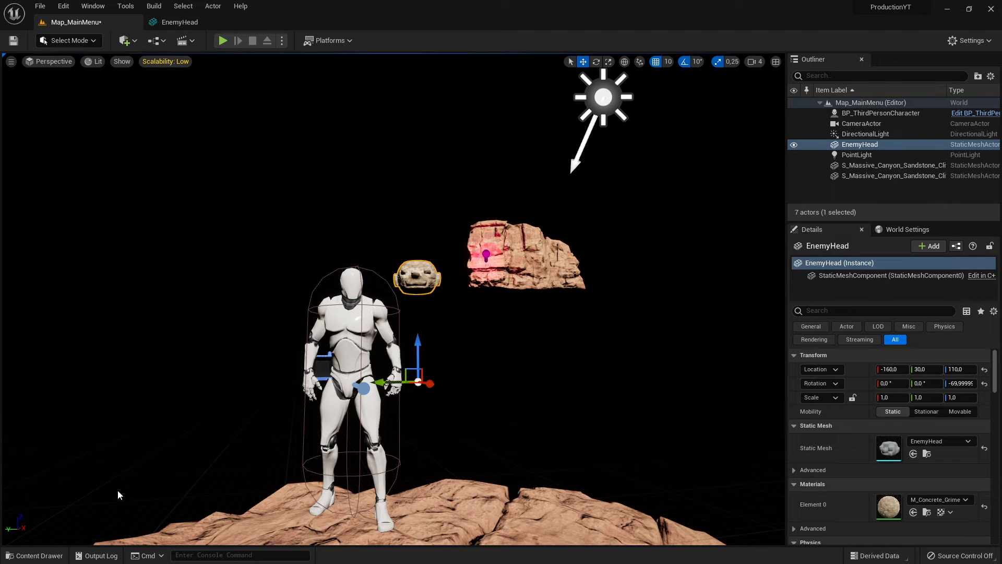
Step: Apply M_CobbleStone_Pebble to the EnemyHead again, inspect it up close, and play the level to check it in the menu
click(31, 556)
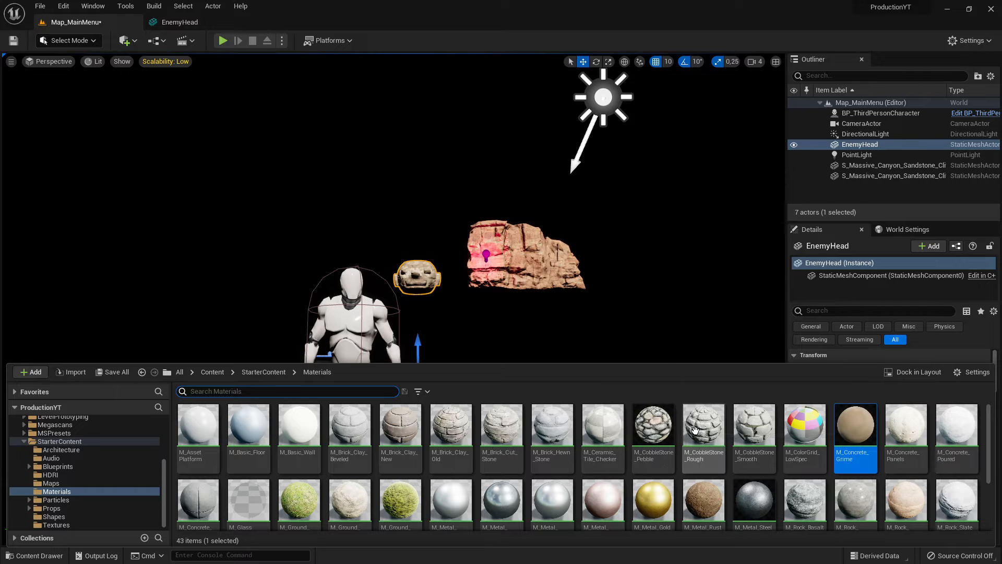
drag(653, 425, 428, 277)
mouse_move(526, 371)
right_down()
mouse_move(567, 365)
mouse_move(511, 364)
right_up()
key(w)
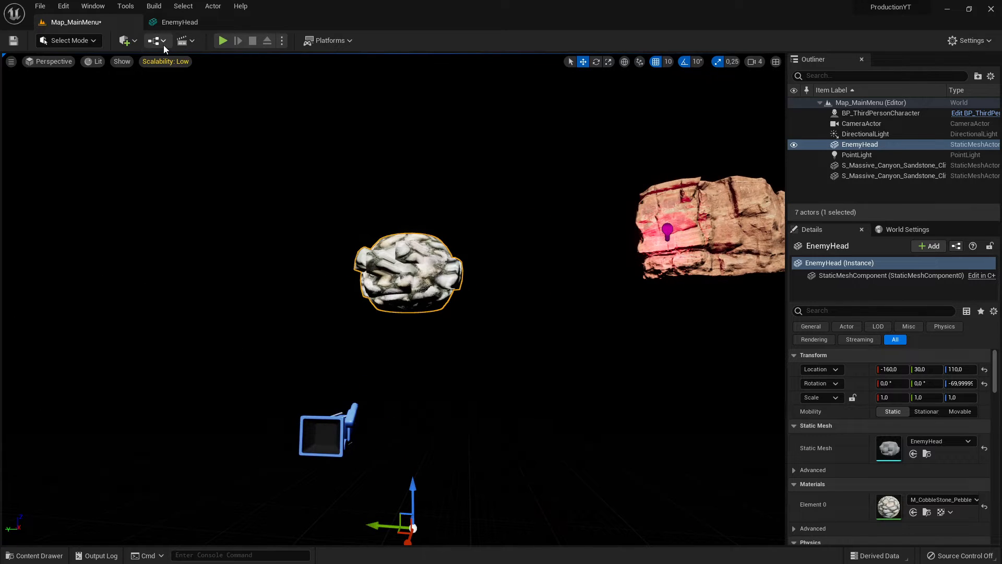
click(222, 40)
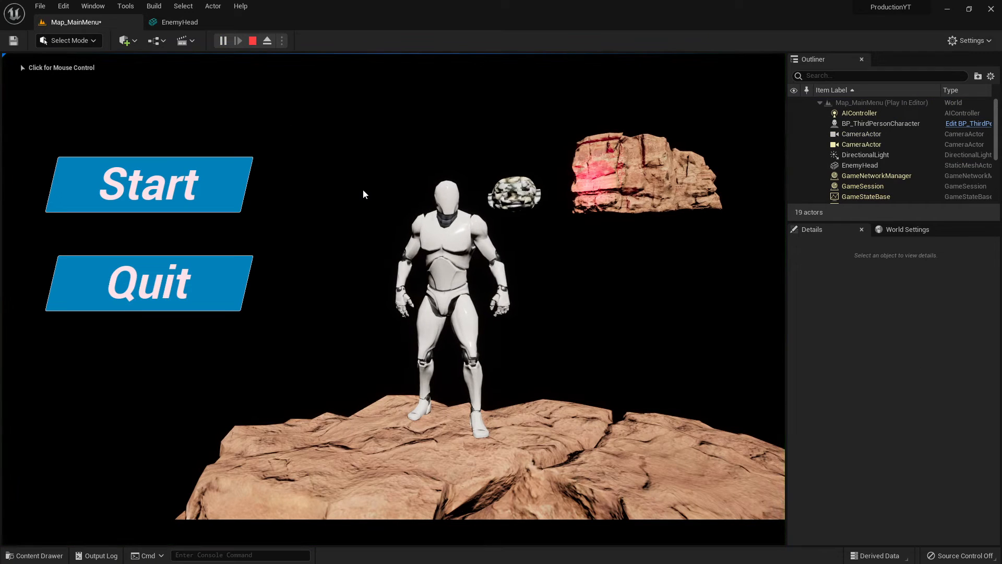
key(Escape)
Step: Apply the M_Basic_Floor material to the EnemyHead and play the level to check its look in the menu
click(34, 556)
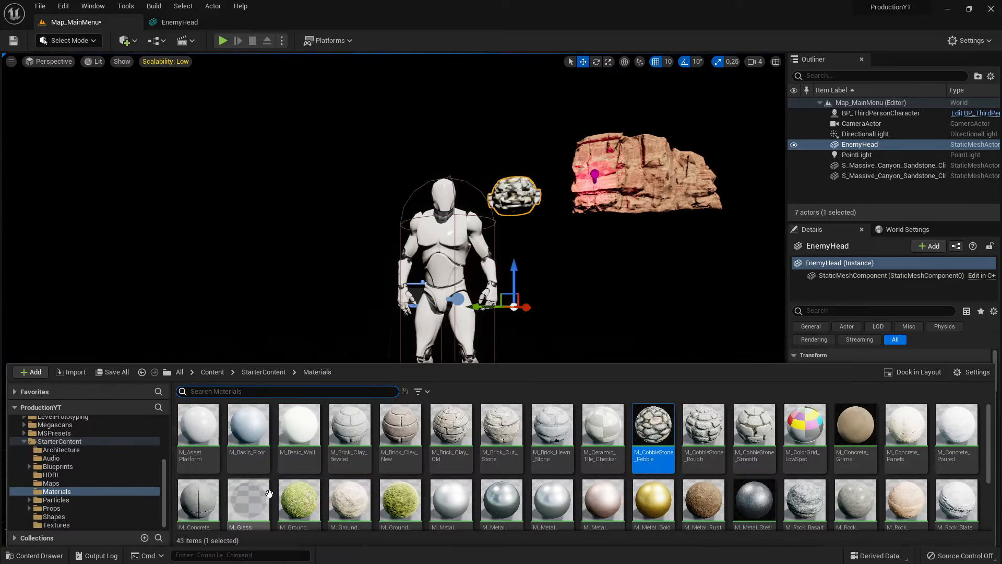
drag(249, 424, 513, 192)
click(222, 41)
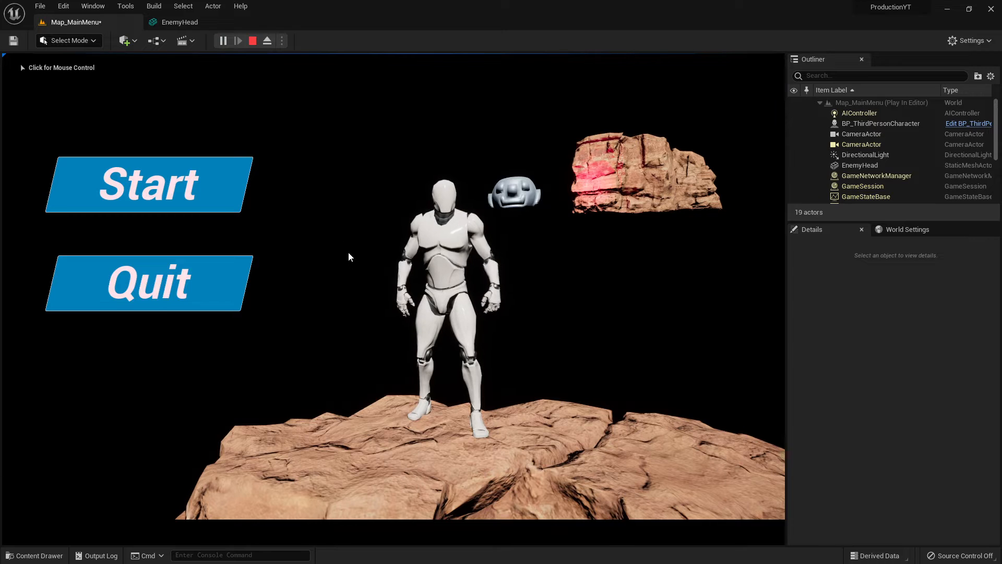
key(Escape)
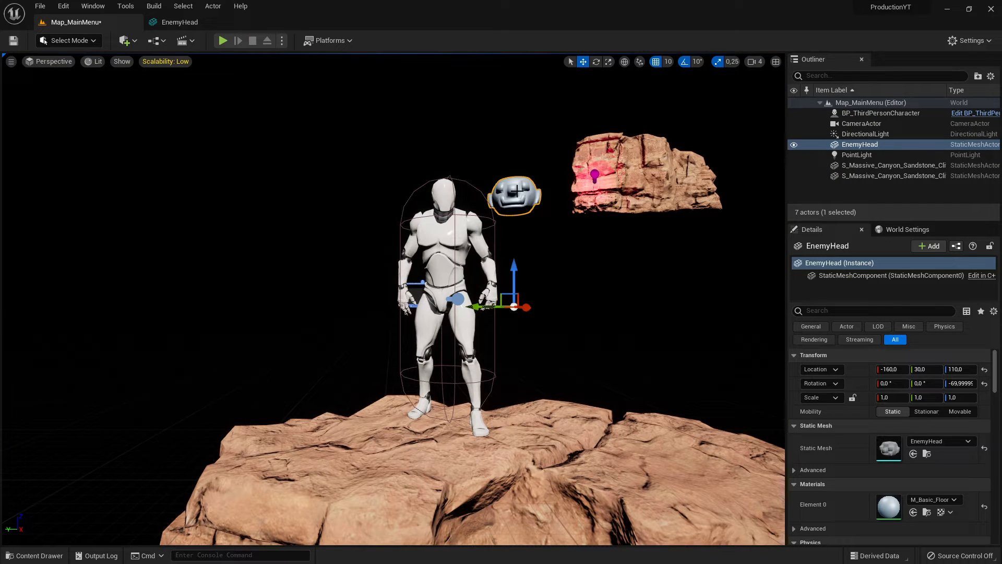
Step: Raise the EnemyHead above the character's shoulder to X -160, Y 30, Z 160
drag(489, 303, 529, 226)
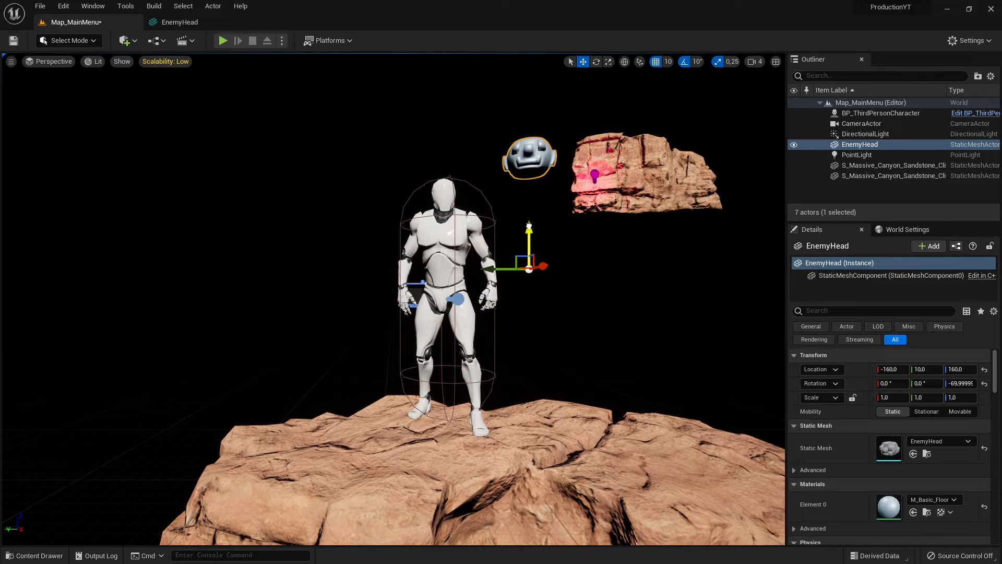
drag(494, 269, 478, 269)
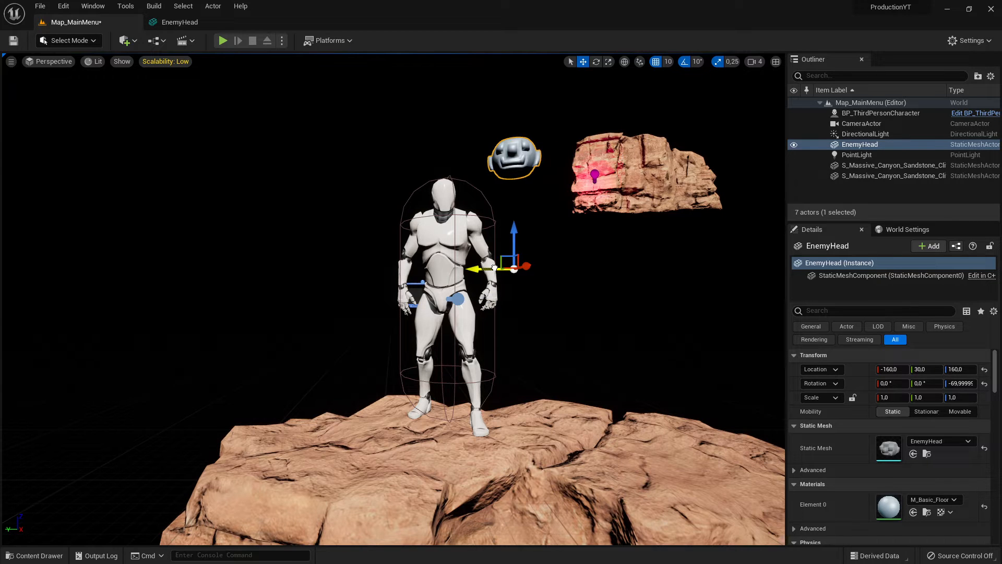
Step: Play the level to check the EnemyHead, and move it across to the character's other side at Y 330
click(222, 40)
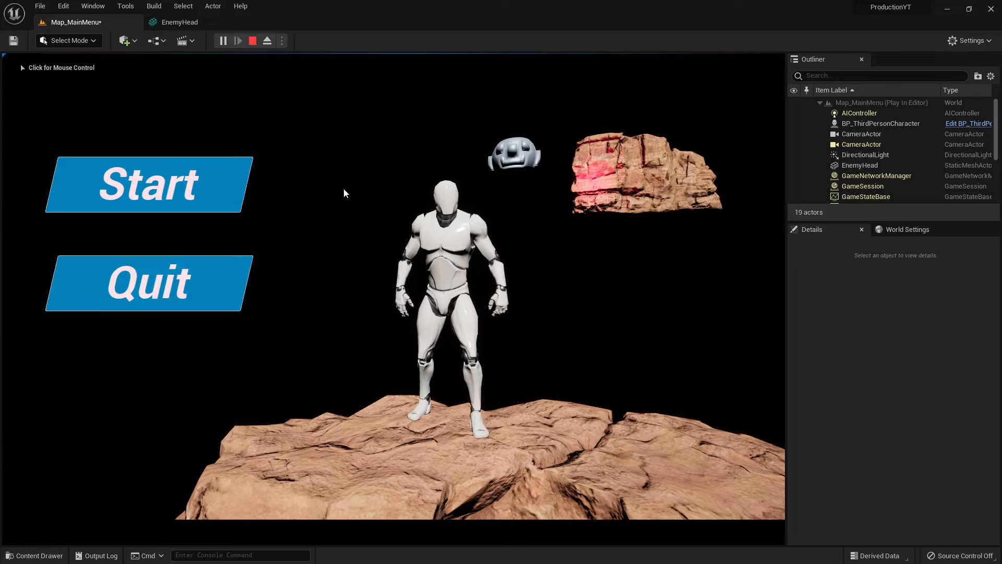
key(Escape)
mouse_move(354, 190)
right_down()
mouse_move(361, 157)
mouse_move(334, 199)
mouse_move(361, 199)
right_up()
drag(433, 315, 293, 320)
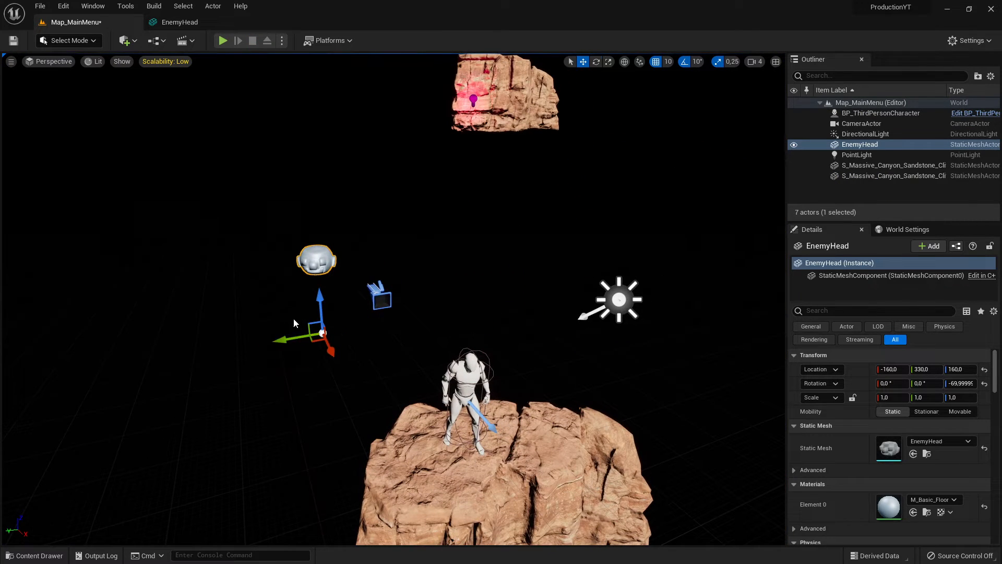
Step: Rotate the EnemyHead about Z to -110° and play the level to check it beside the menu buttons
key(e)
right_drag(301, 364, 339, 361)
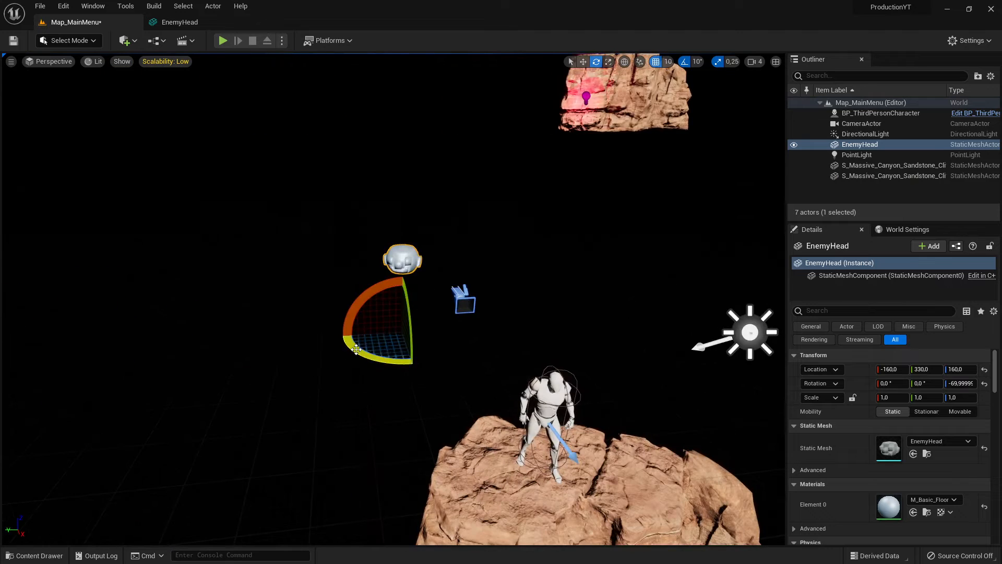
drag(356, 349, 462, 353)
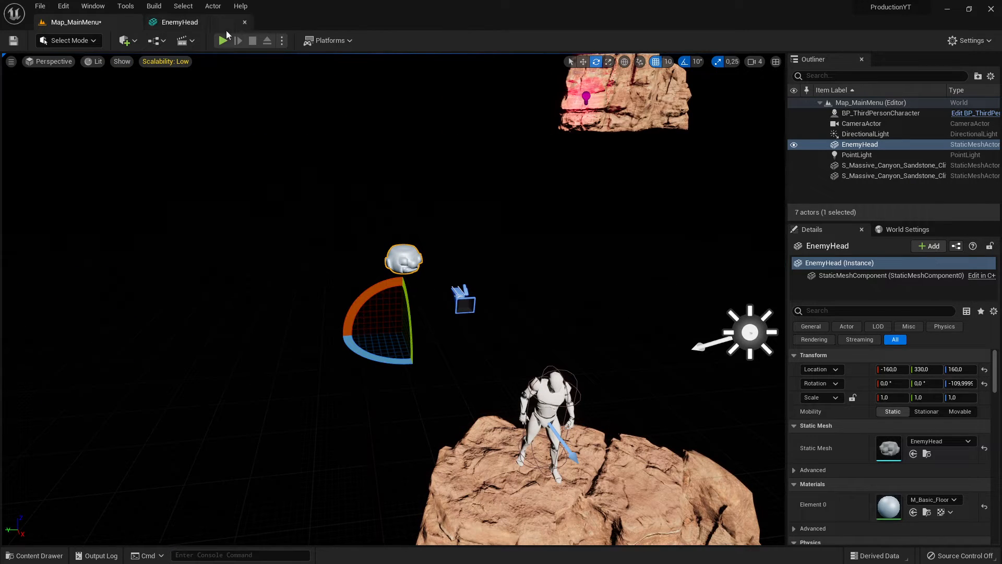
click(223, 41)
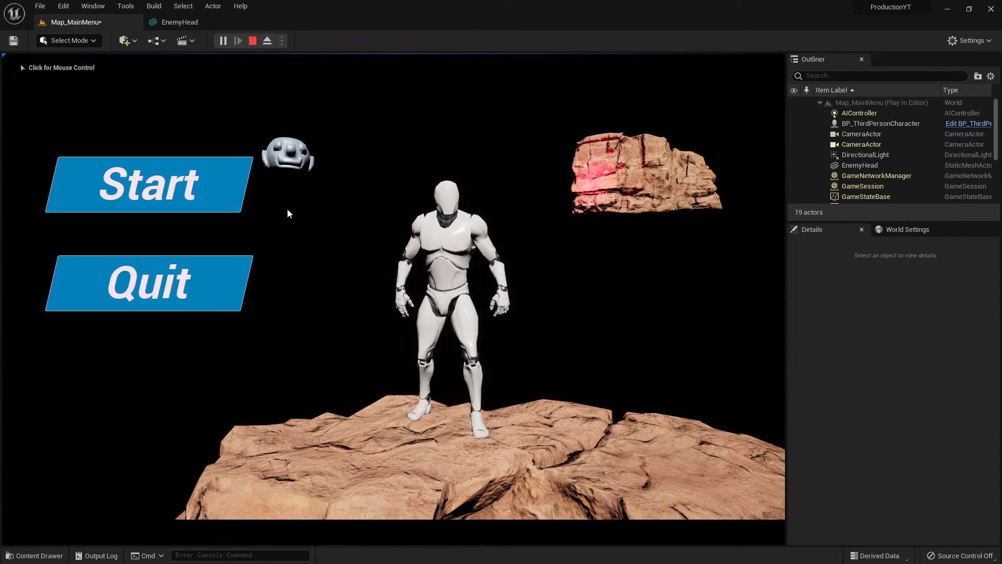
key(Escape)
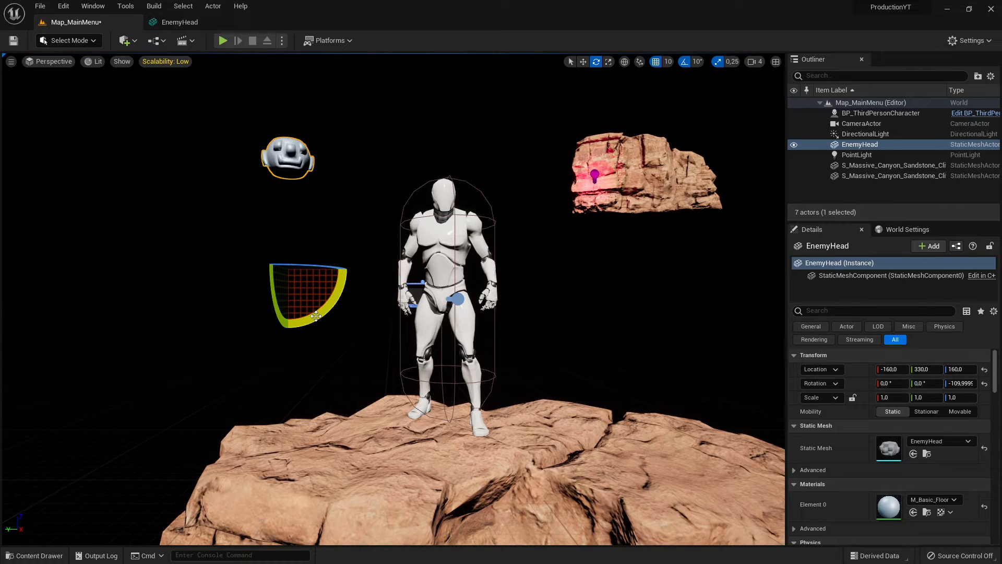
Step: Shift the EnemyHead slightly along Y toward the character and play the level to check its spacing from the Start button
click(325, 233)
click(294, 168)
key(w)
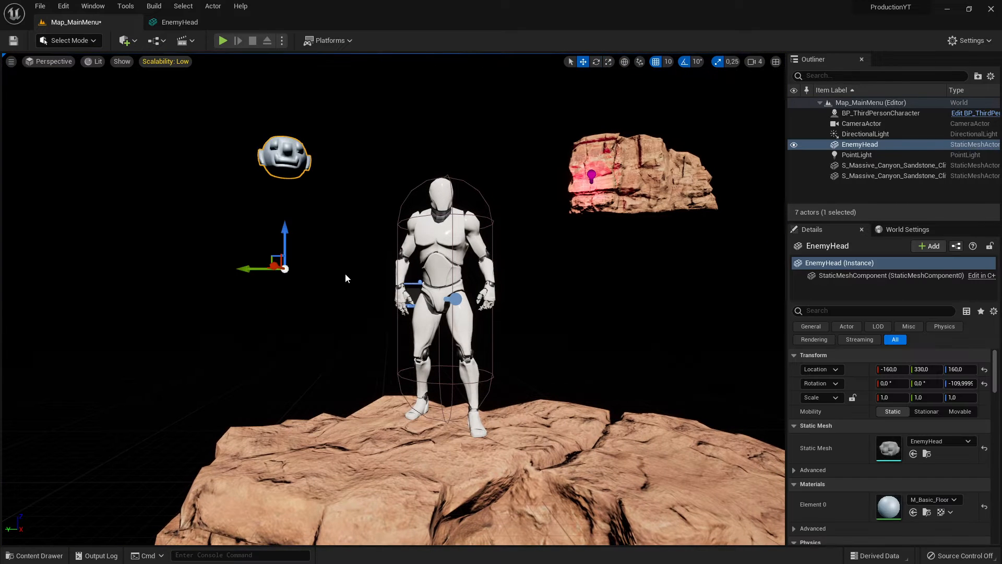
drag(244, 269, 259, 269)
click(222, 40)
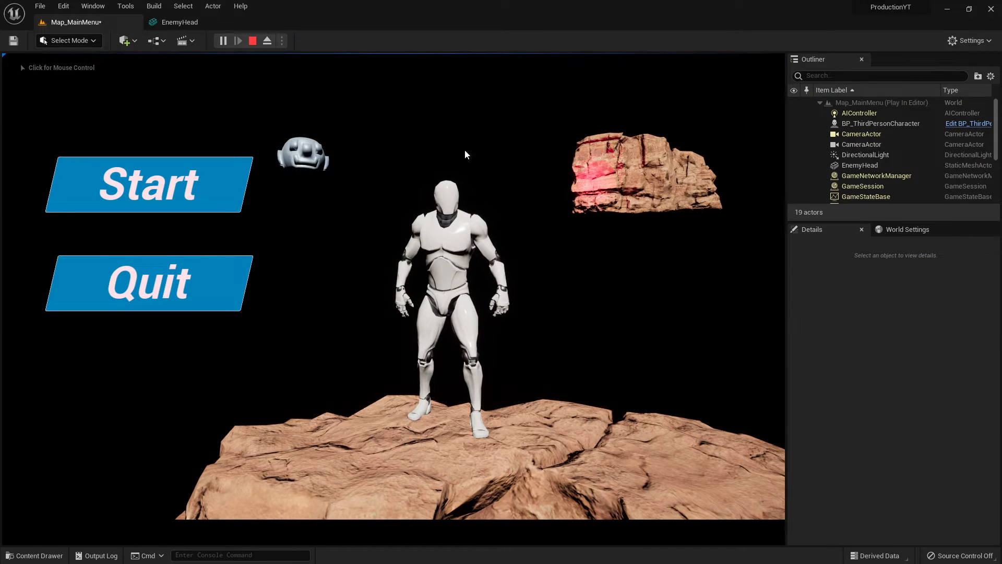
key(Escape)
Step: Switch to Blender and delete the enemy head model from the scene
key(alt+Tab)
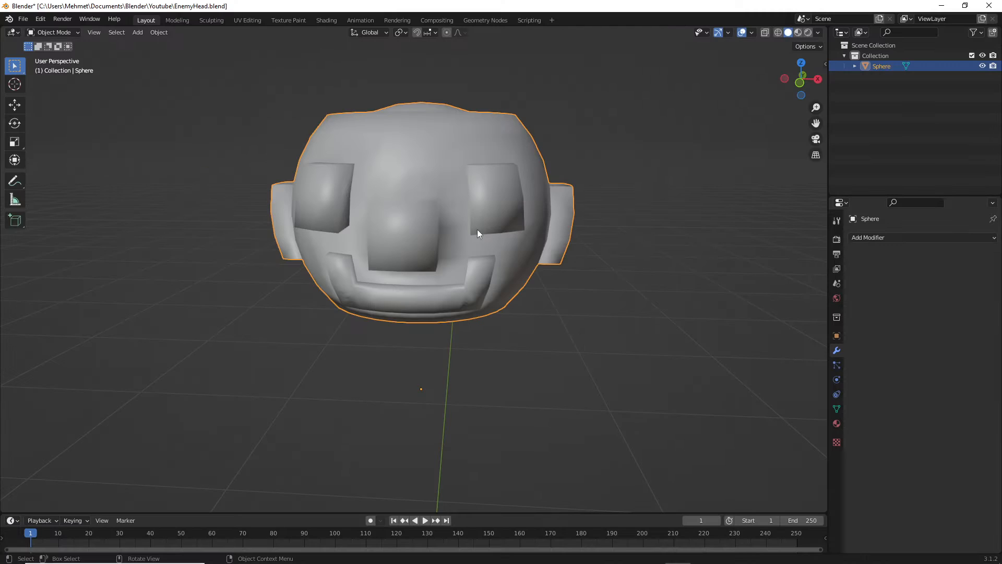
scroll(456, 203, down, 5)
scroll(424, 230, up, 4)
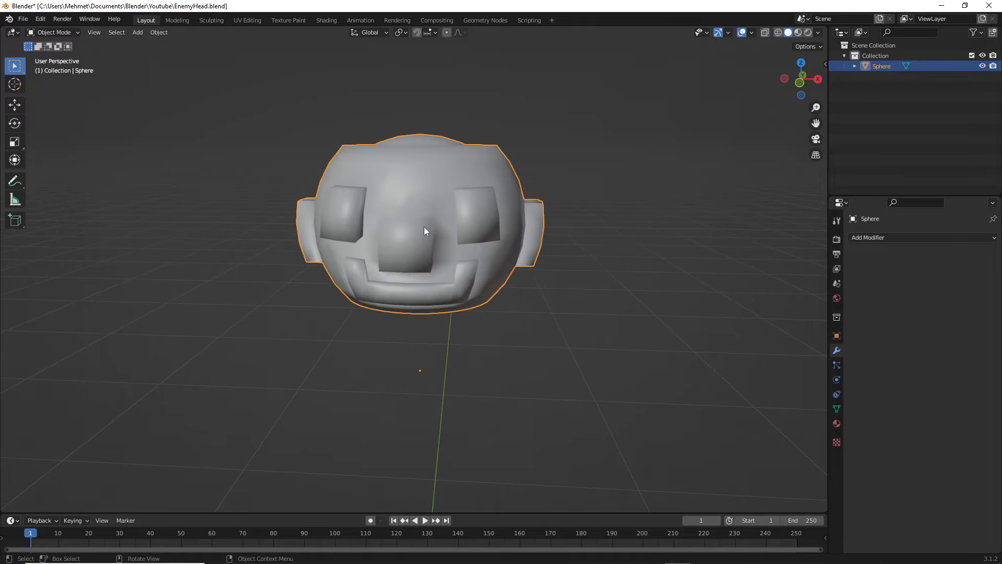
key(Delete)
right_click(438, 241)
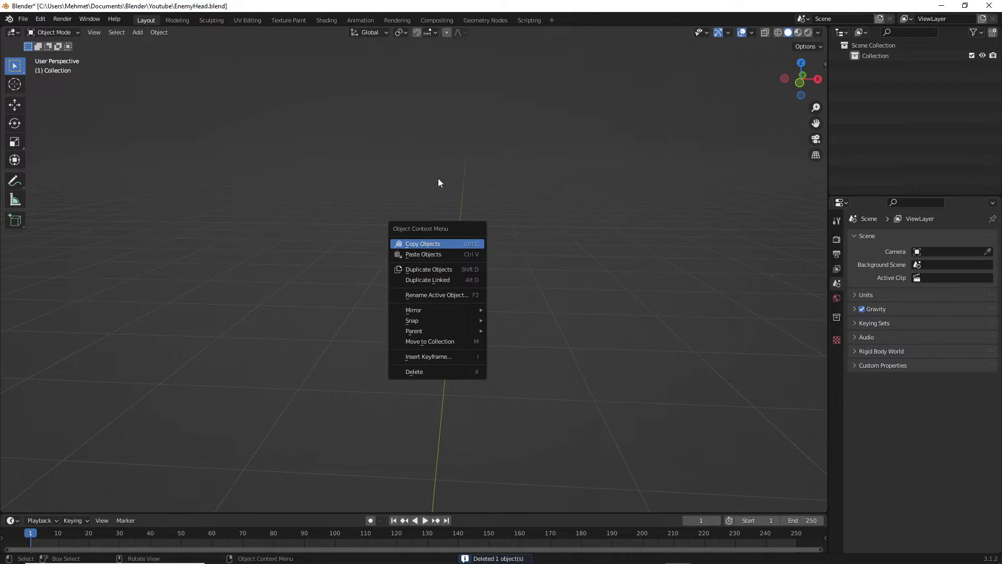
right_click(410, 142)
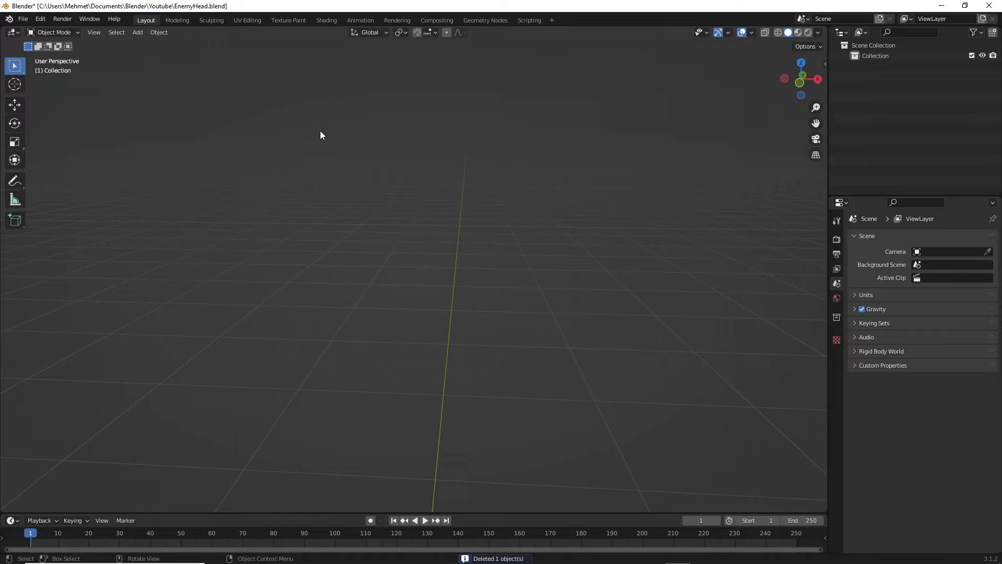
Step: Add a cube mesh at the origin of the empty scene
scroll(385, 206, down, 5)
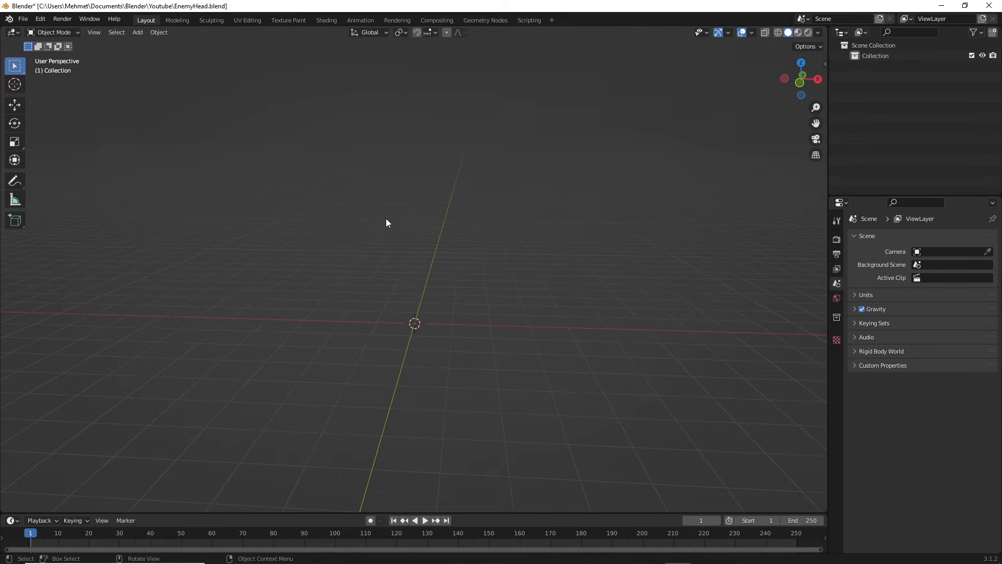
right_click(387, 219)
key(shift+a)
mouse_move(460, 236)
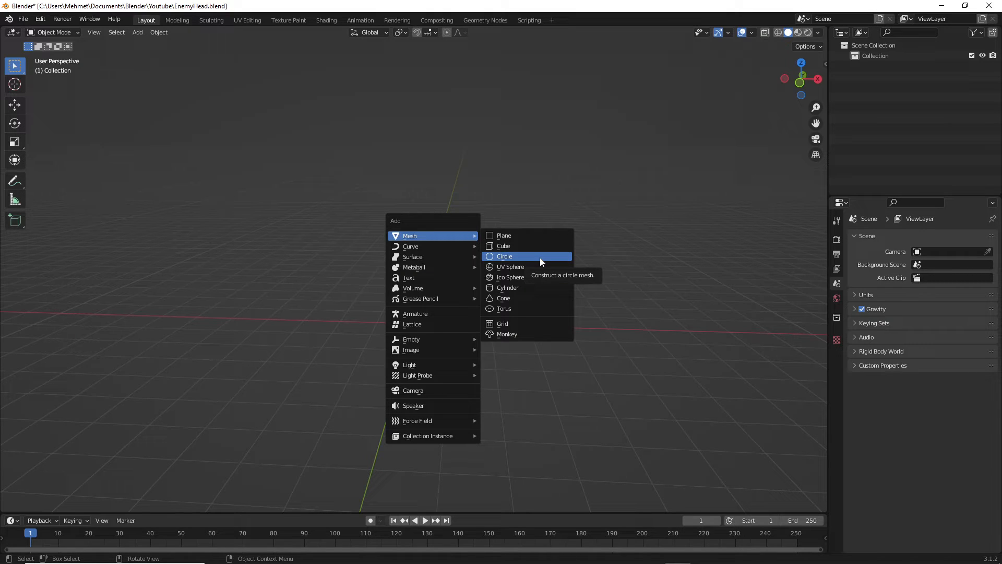
click(516, 246)
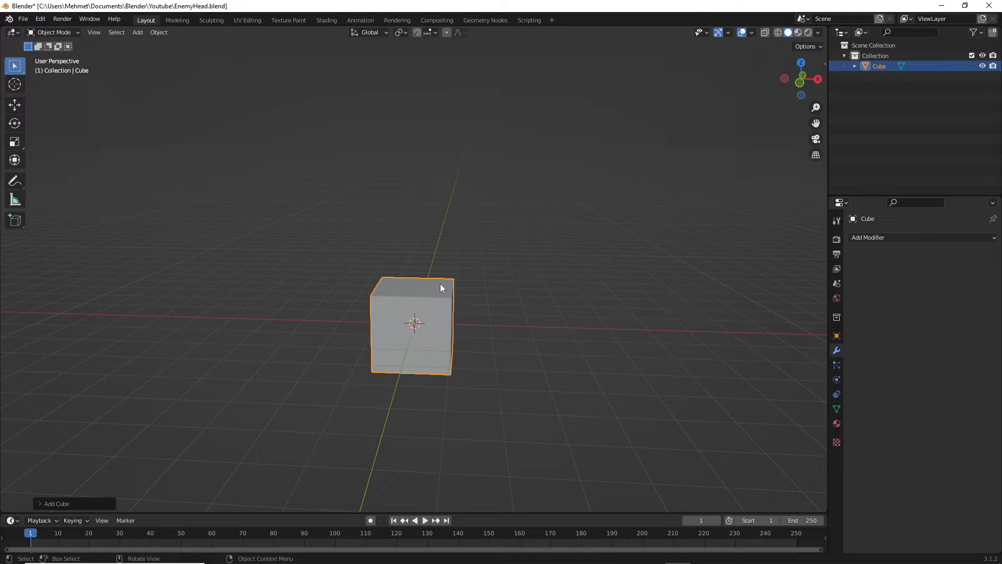
scroll(435, 299, down, 3)
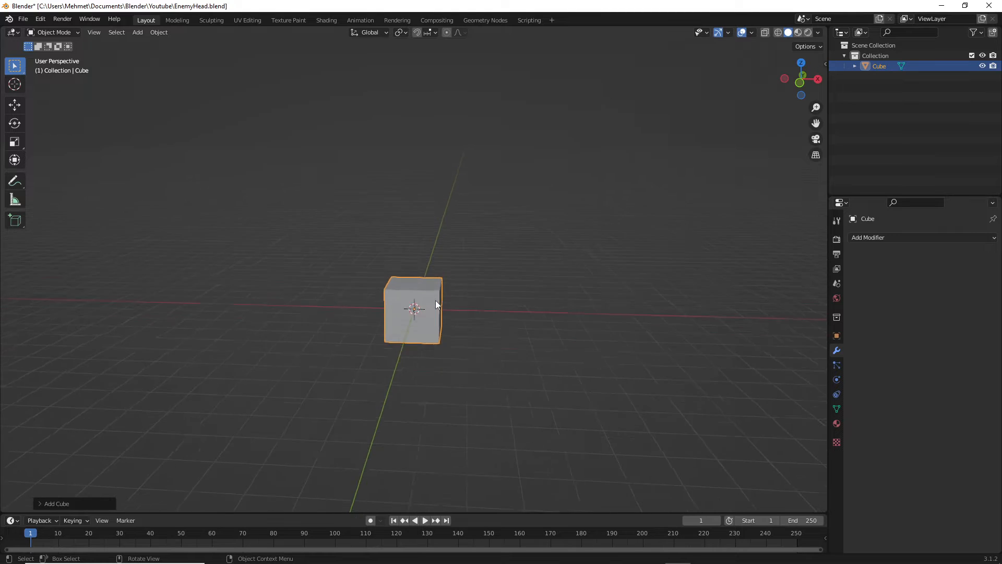
scroll(436, 300, up, 4)
scroll(437, 305, down, 4)
scroll(438, 305, up, 5)
scroll(438, 307, down, 4)
scroll(440, 308, up, 3)
scroll(441, 307, down, 2)
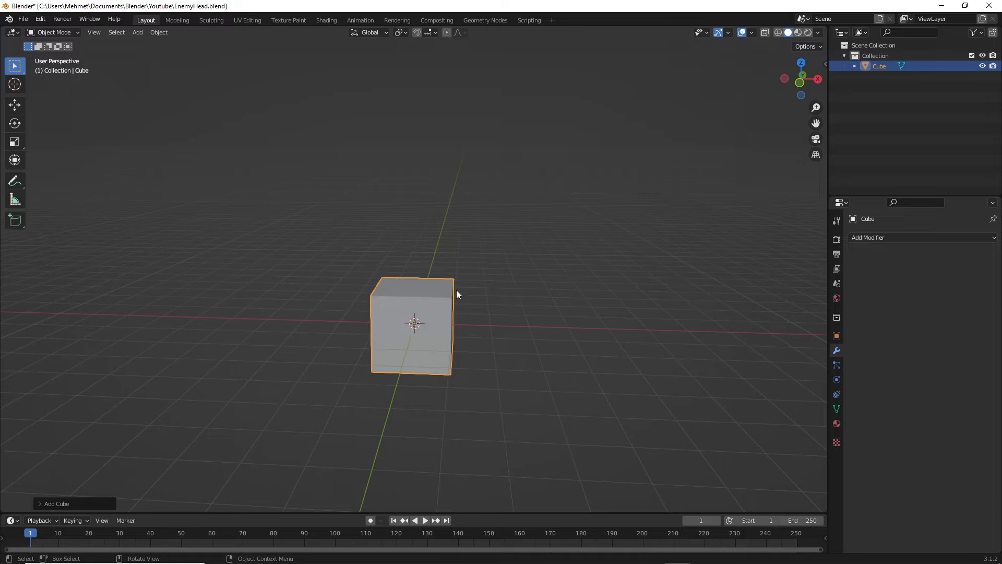
scroll(449, 301, up, 3)
scroll(447, 308, down, 3)
scroll(448, 310, up, 3)
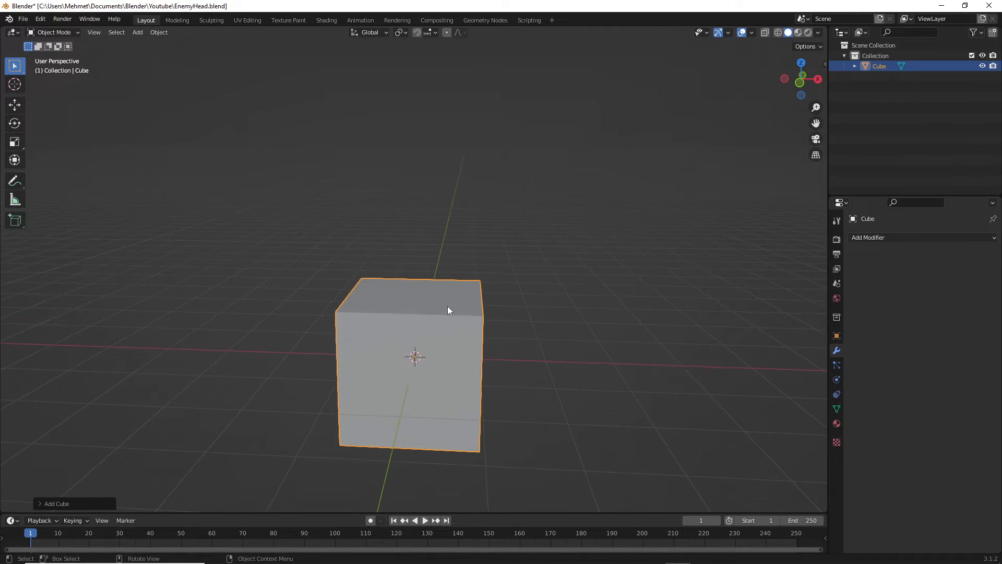
scroll(448, 310, down, 3)
scroll(450, 304, up, 2)
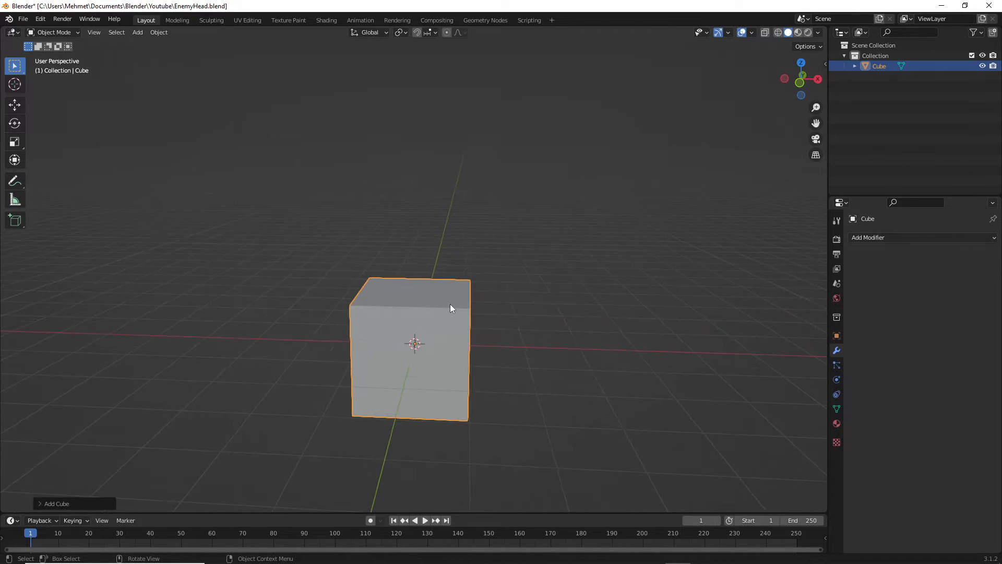
scroll(450, 304, down, 3)
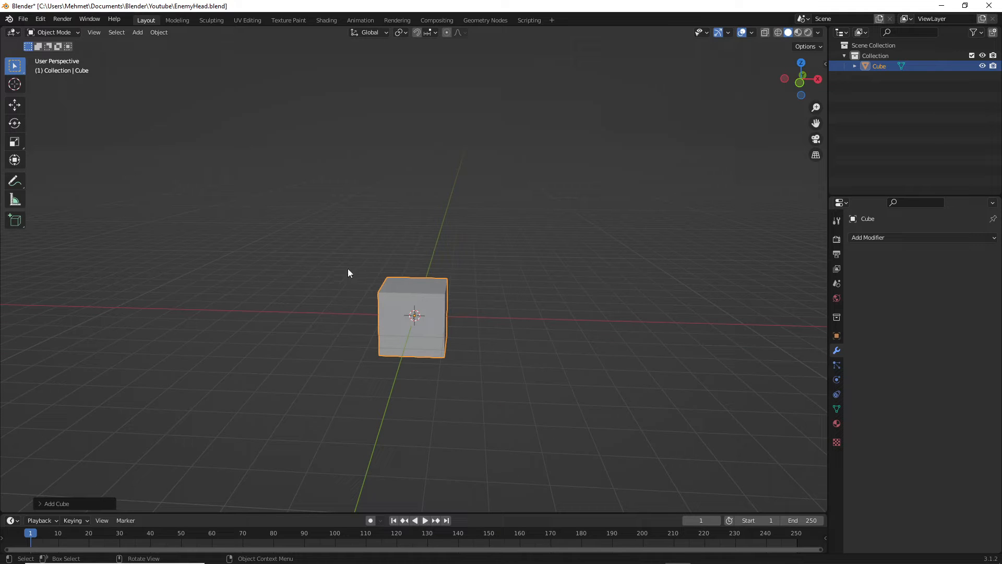
scroll(418, 299, up, 2)
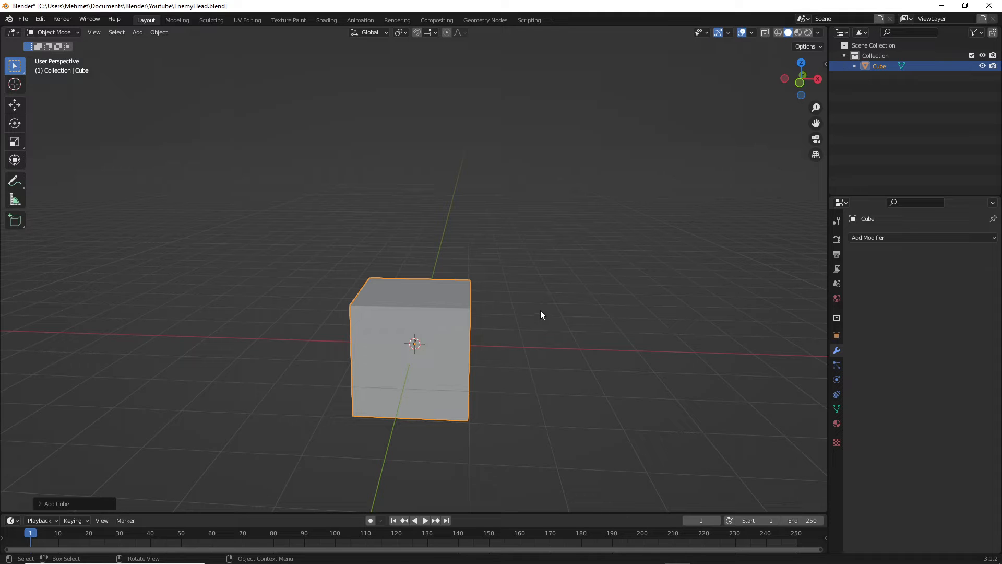
right_click(419, 320)
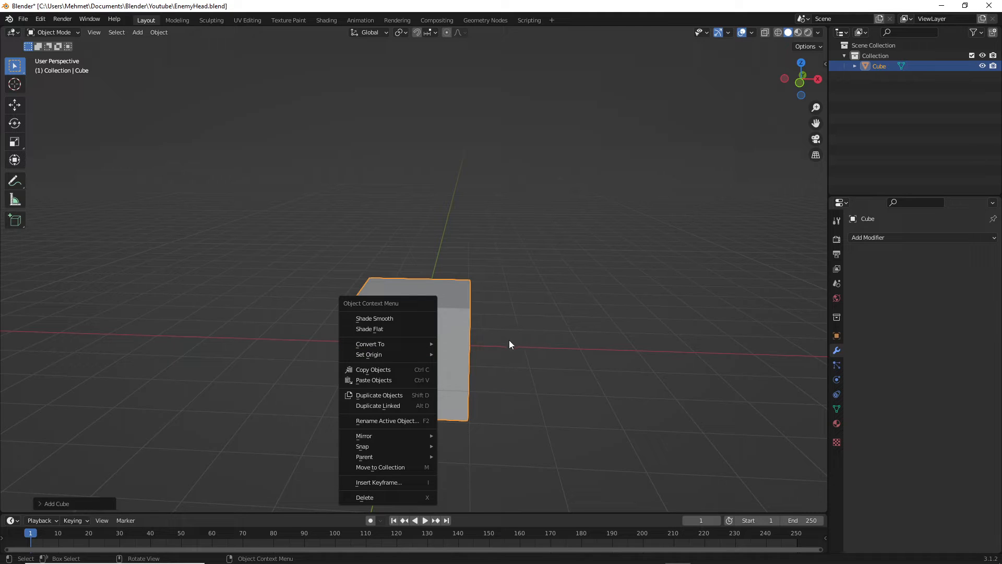
click(534, 329)
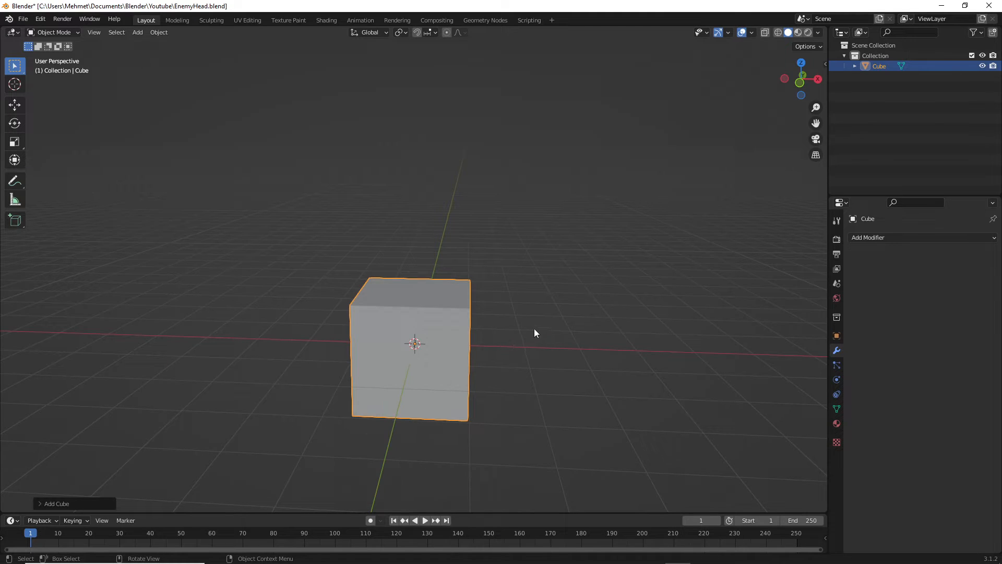
Step: Duplicate the cube twice, placing one copy on each side of the original along the X axis
click(419, 310)
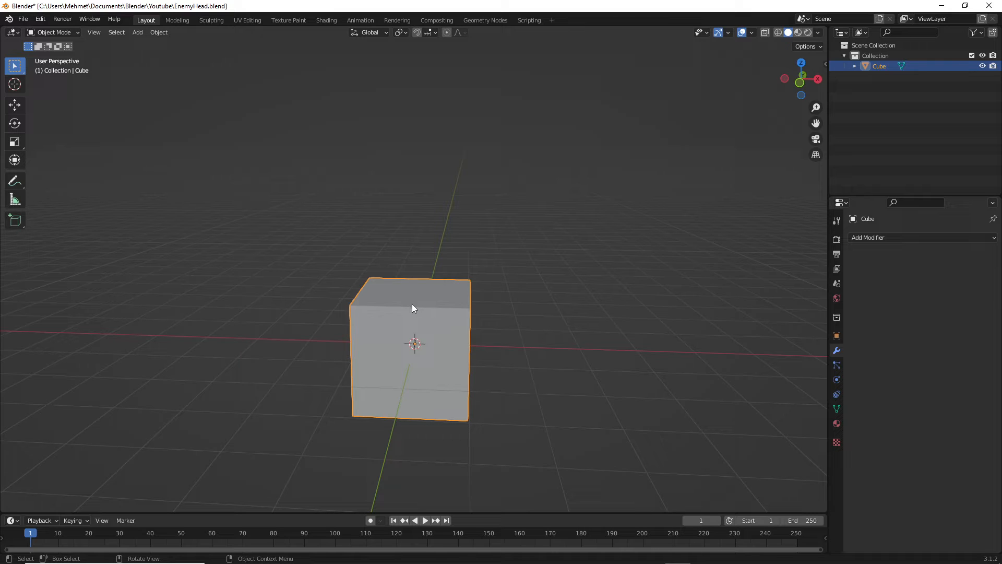
key(shift)
key(shift+d)
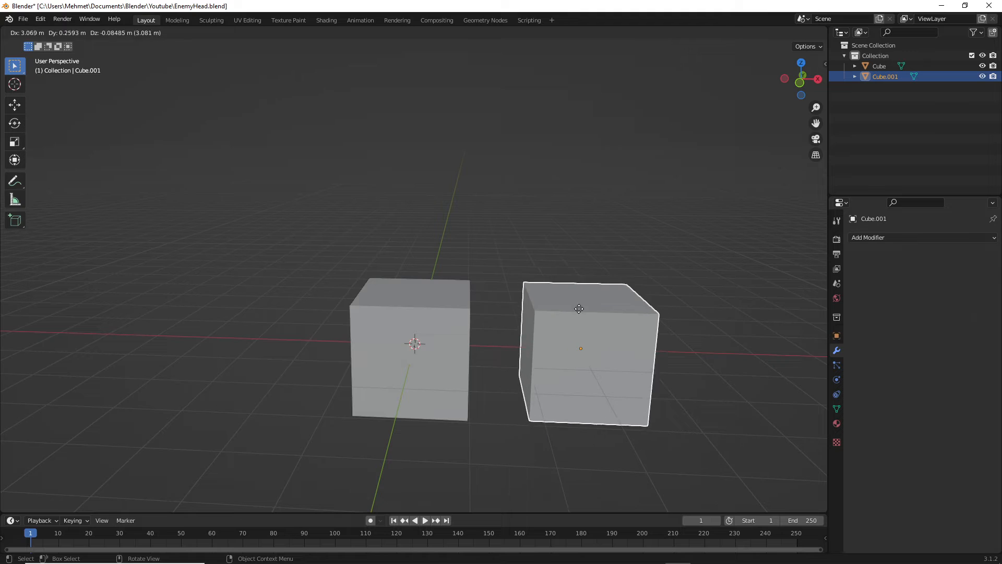
click(582, 317)
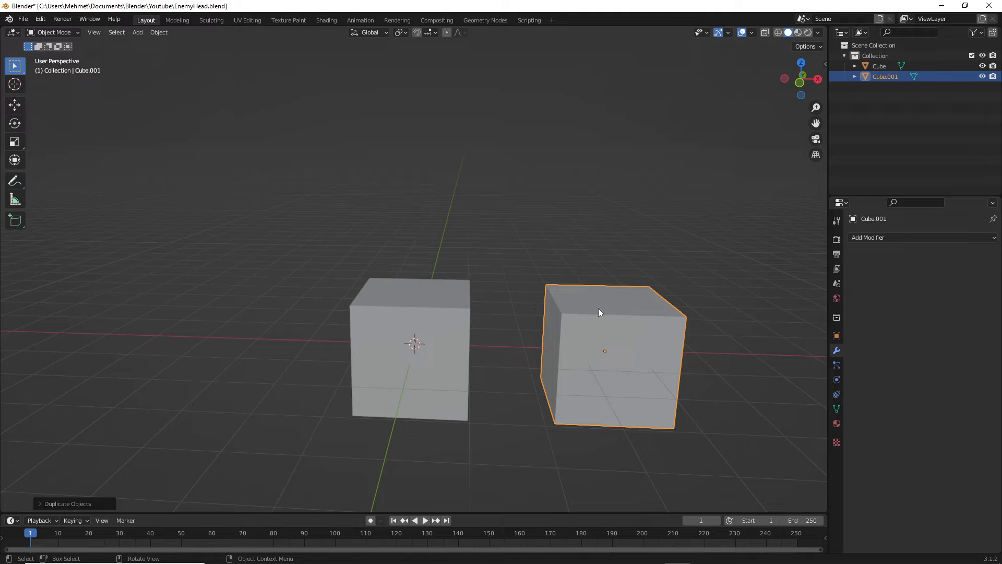
key(shift+d)
click(212, 270)
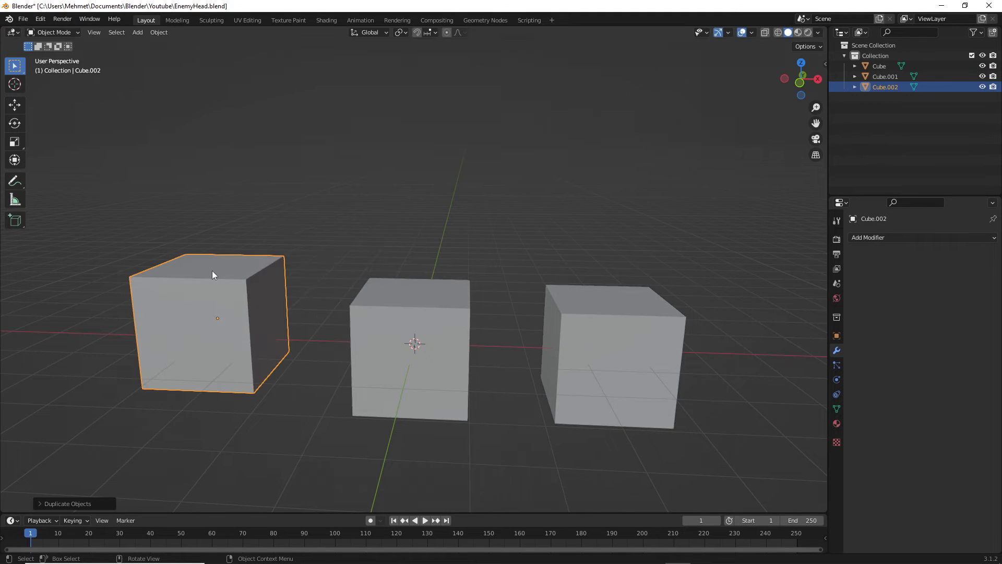
Step: Duplicate the cube on the +X side and place the copy above the gap between it and the original
click(637, 320)
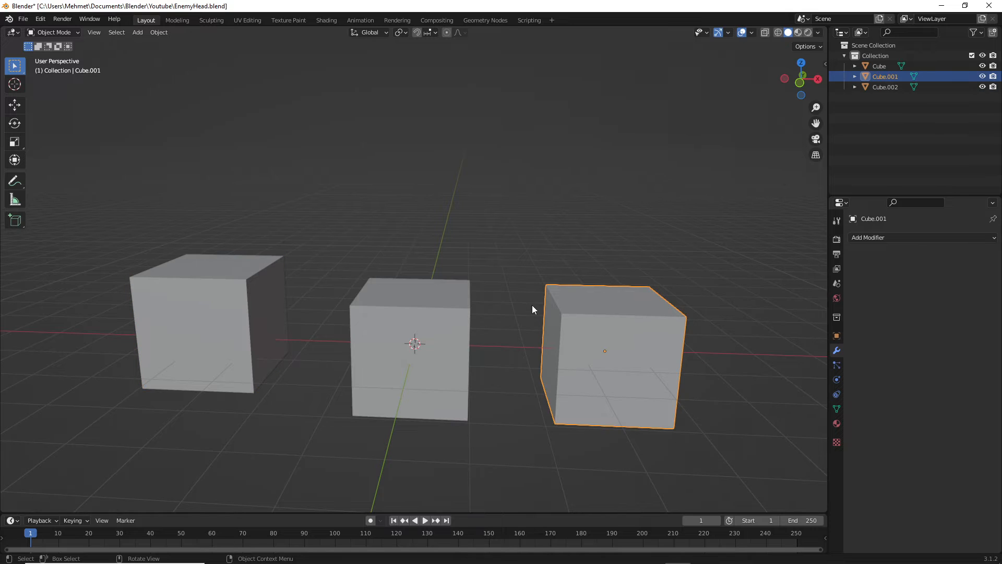
key(shift+d)
click(499, 234)
right_click(402, 234)
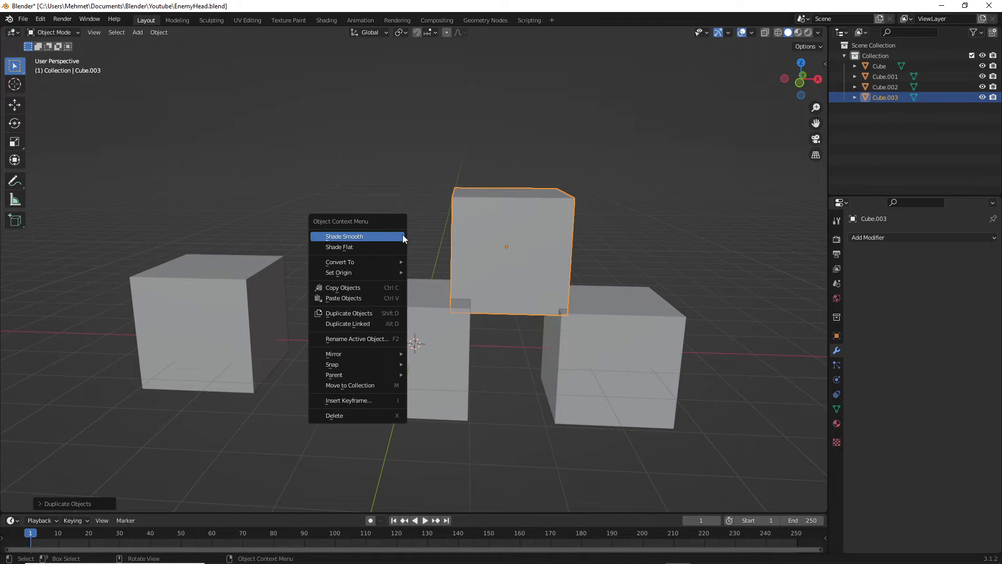
click(387, 208)
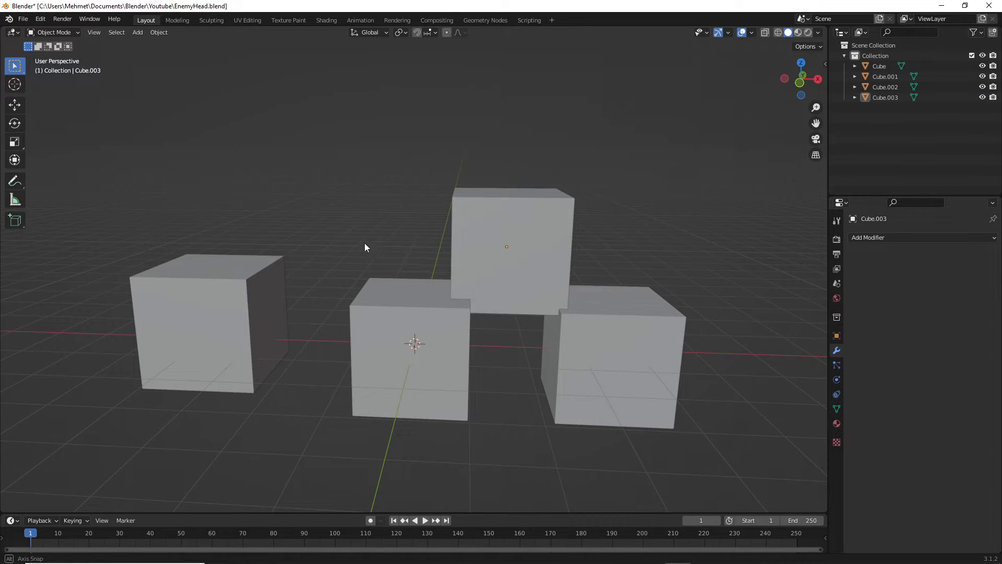
mouse_move(364, 245)
middle_down()
mouse_move(519, 261)
mouse_move(451, 242)
mouse_move(453, 267)
mouse_move(374, 243)
middle_up()
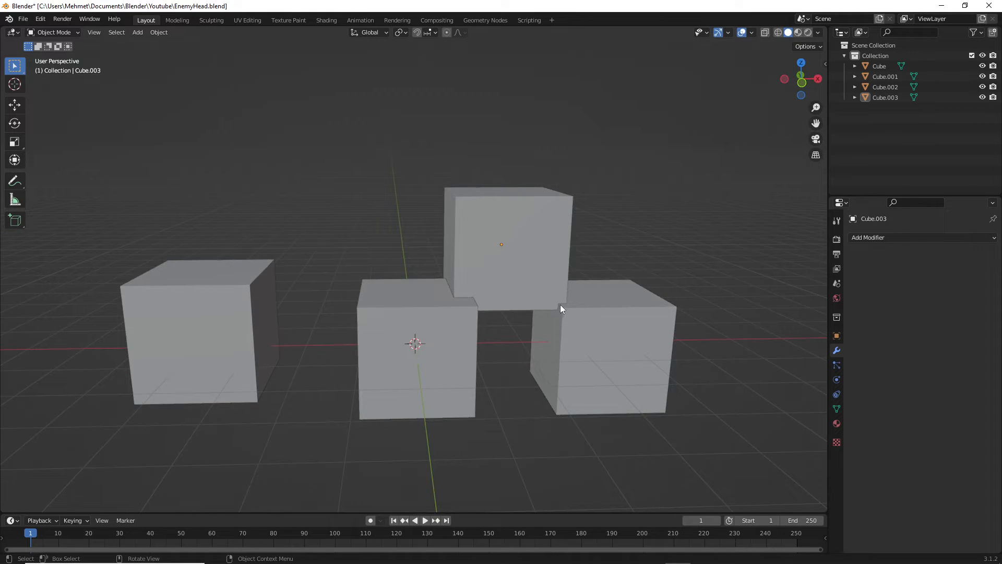
Step: Delete the three duplicated cubes Cube.003, Cube.002 and Cube.001
click(601, 323)
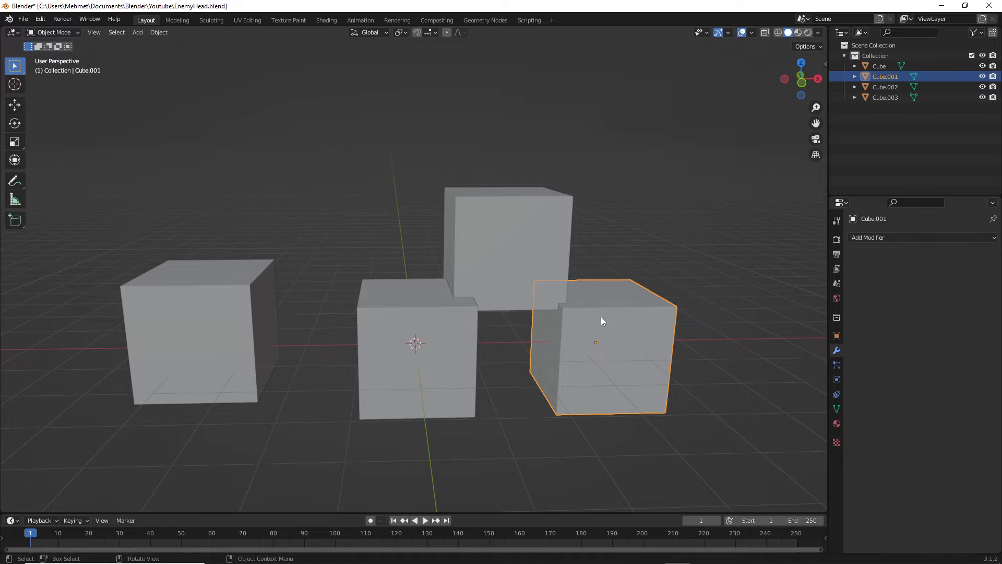
click(870, 98)
key(x)
click(882, 88)
key(x)
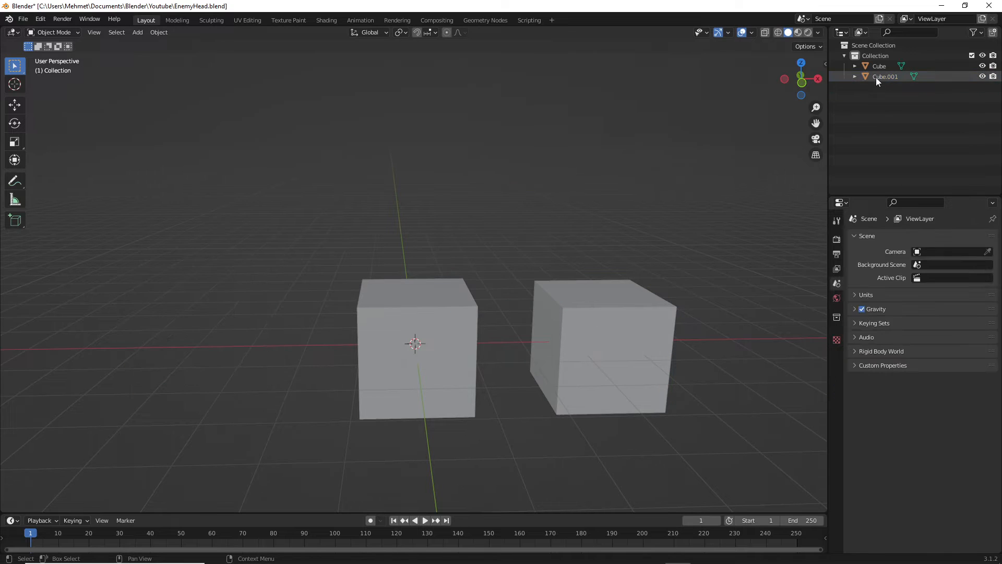
click(876, 77)
key(x)
Step: Duplicate the cube at the origin and place the copy about 5.16 m along the +X axis
click(448, 317)
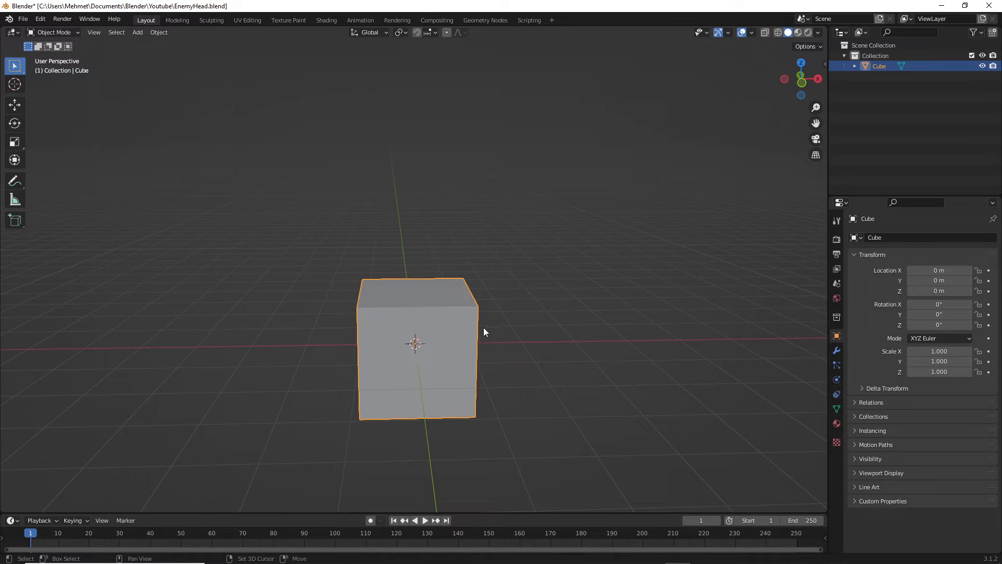
key(shift+d)
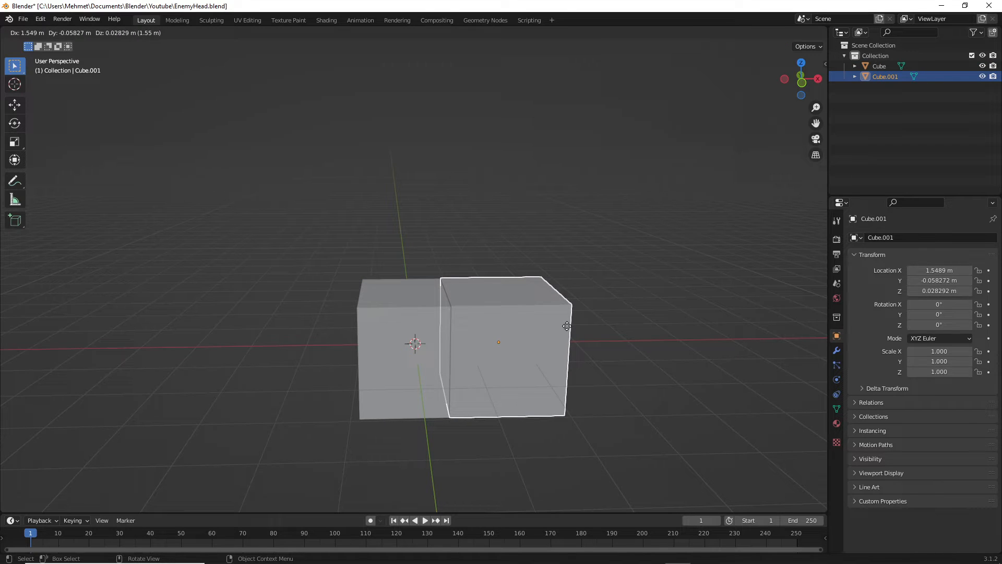
drag(567, 326, 756, 331)
key(z)
key(x)
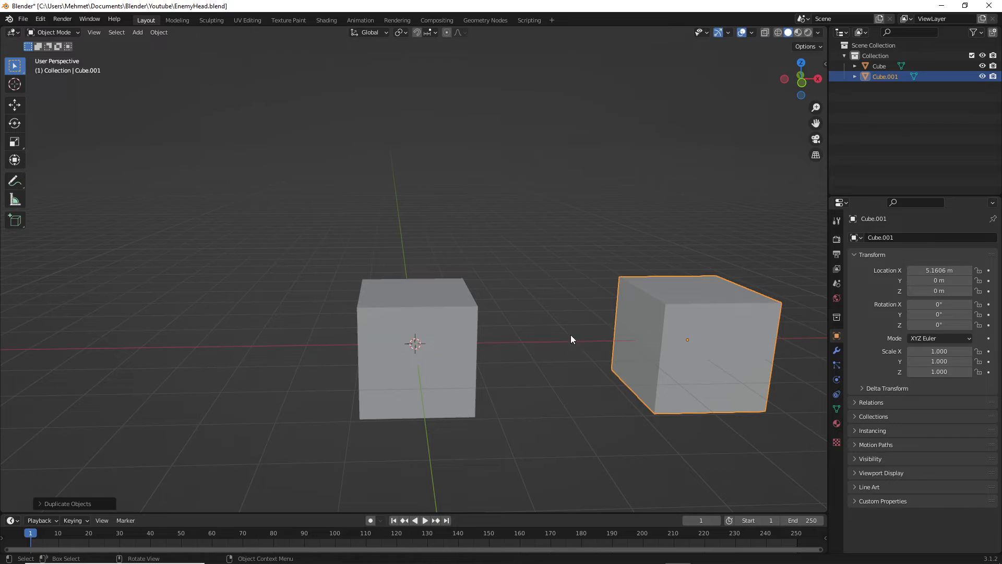
Step: Select both cubes and duplicate them, placing the copies about 5.26 m along the +Y axis
mouse_move(505, 264)
middle_down()
mouse_move(613, 256)
mouse_move(705, 264)
mouse_move(609, 309)
mouse_move(491, 257)
mouse_move(416, 291)
mouse_move(459, 340)
mouse_move(586, 283)
mouse_move(470, 256)
mouse_move(477, 279)
mouse_move(496, 272)
middle_up()
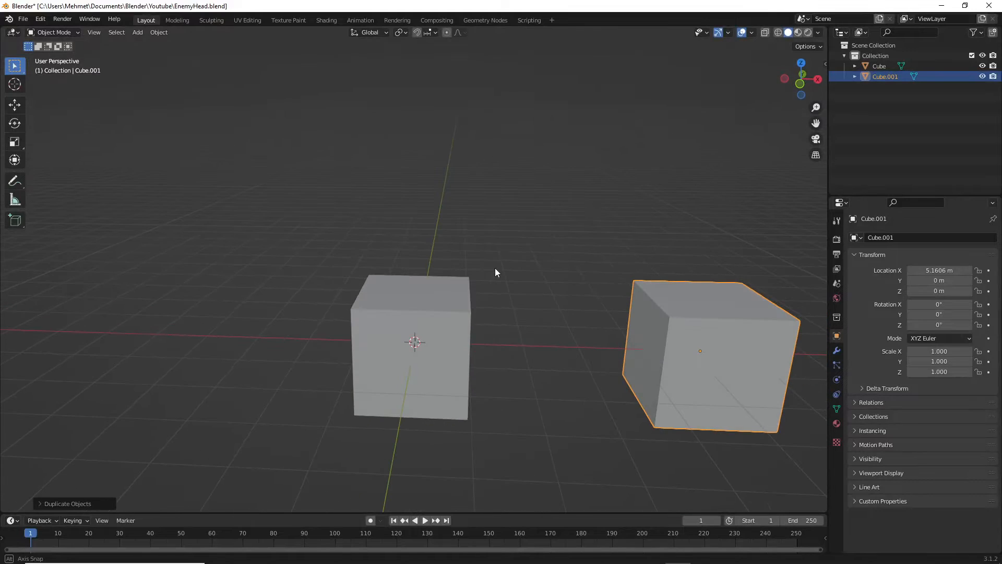
shift+click(408, 306)
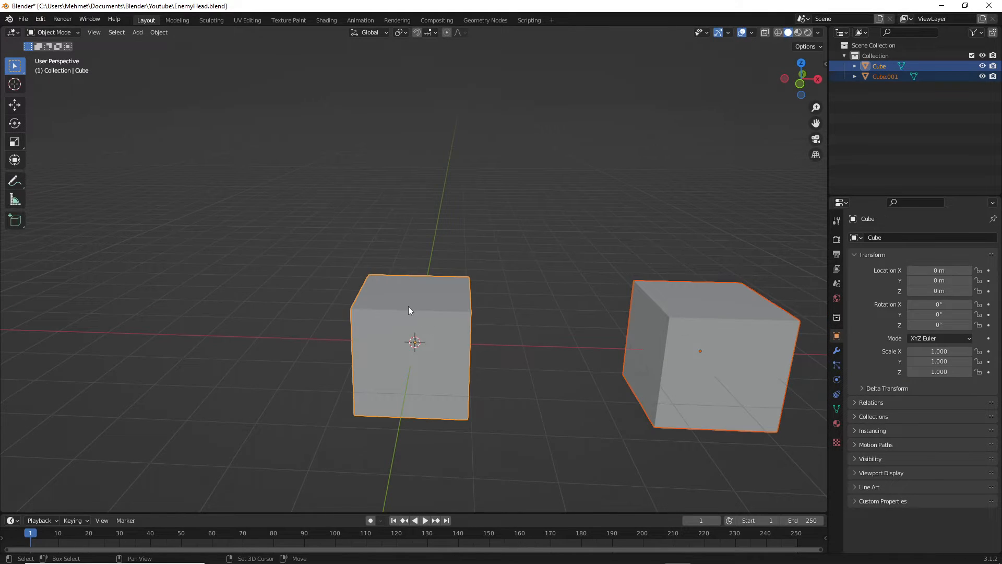
middle_drag(415, 271, 557, 289)
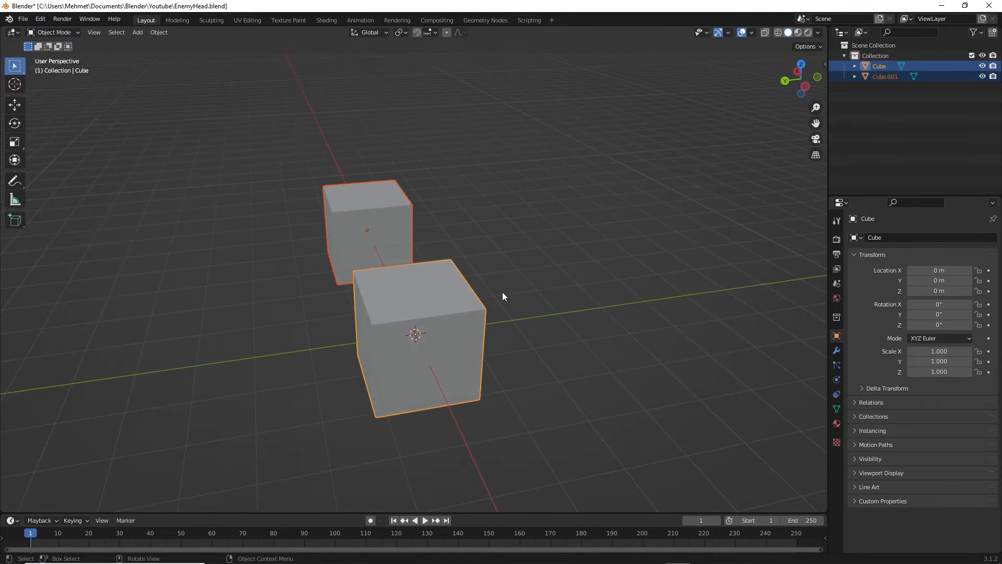
key(shift+d)
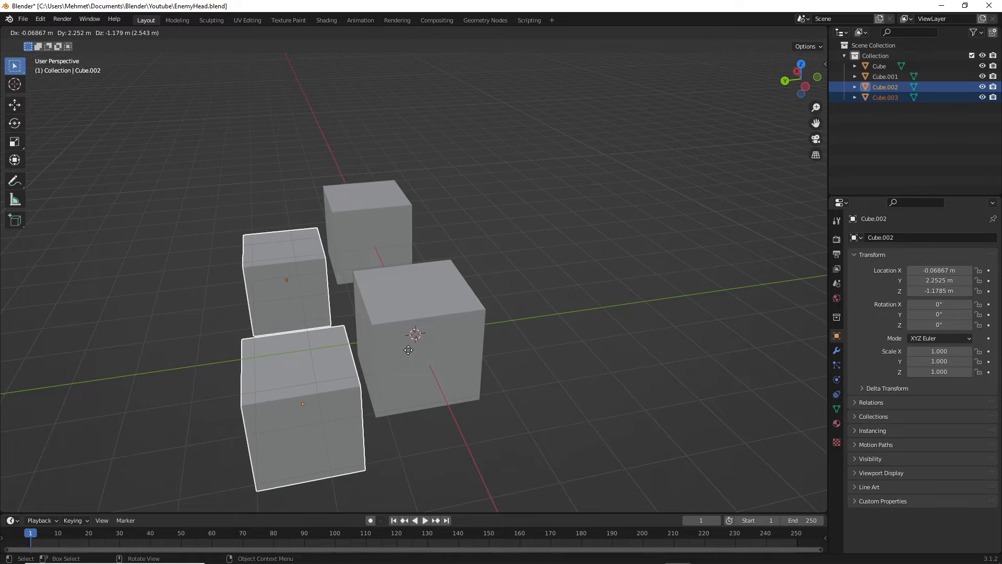
key(y)
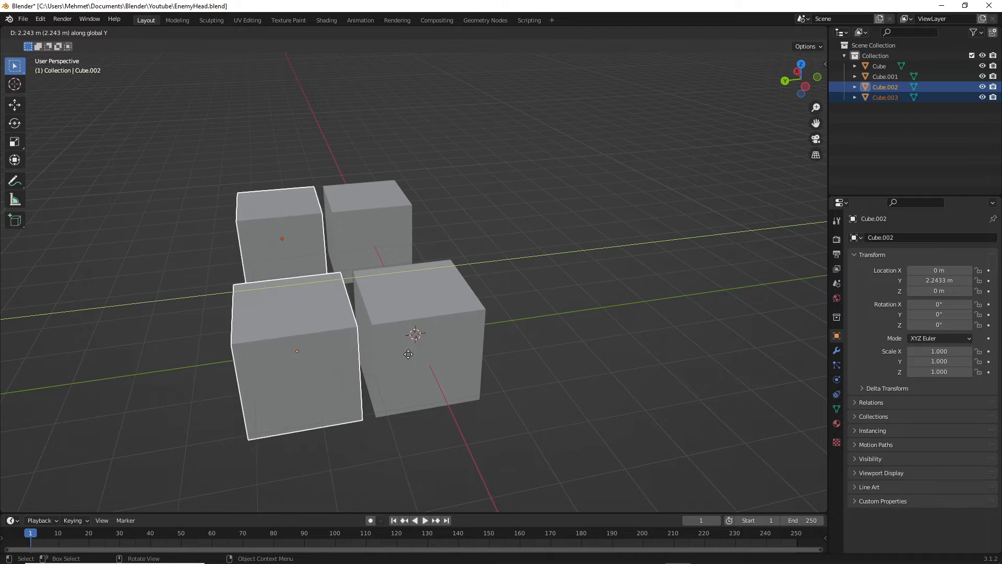
click(259, 349)
Step: Select all four cubes and scale them along the Z axis to about 1.8
middle_drag(259, 349, 479, 233)
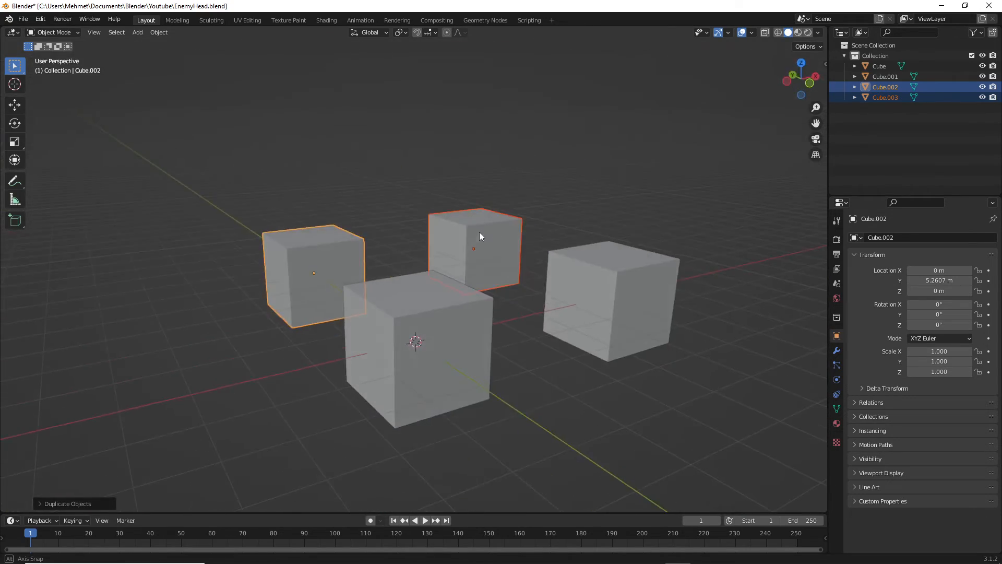
shift+click(610, 282)
shift+click(444, 324)
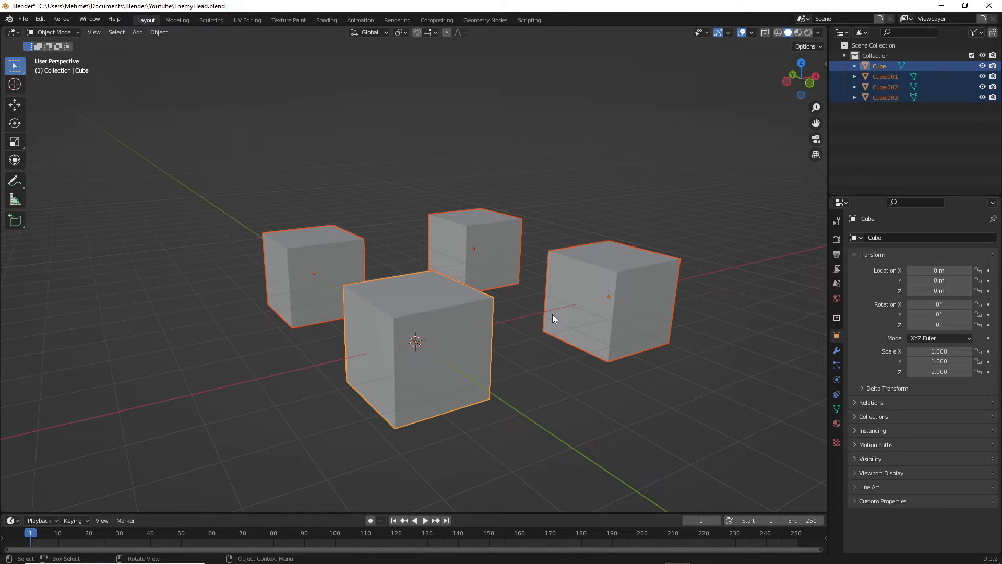
key(s)
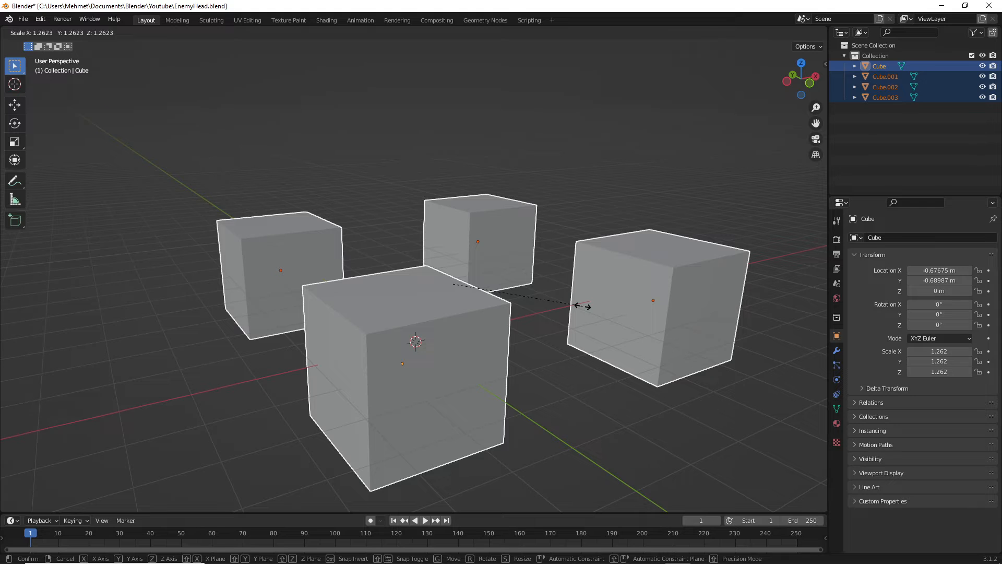
key(x)
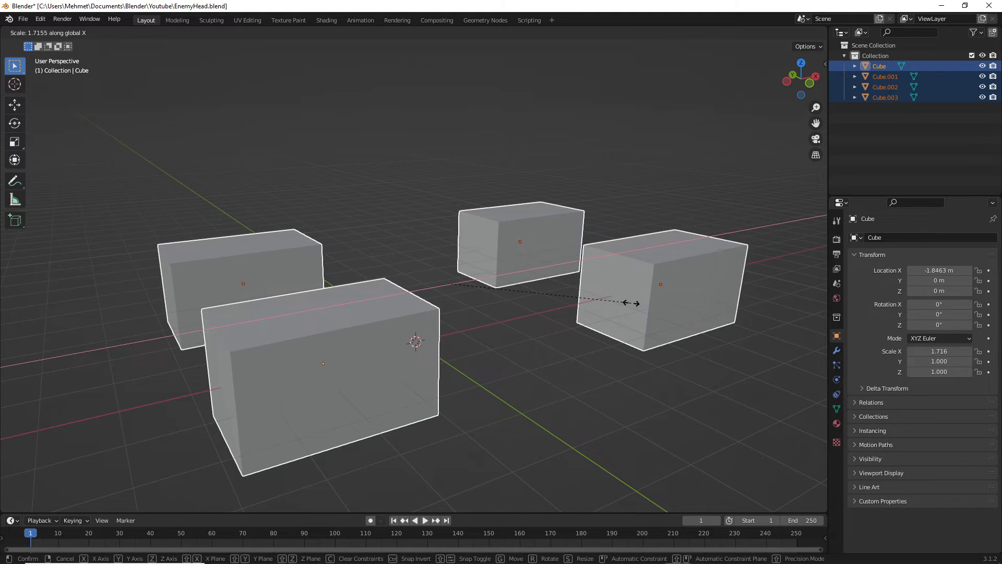
key(y)
key(z)
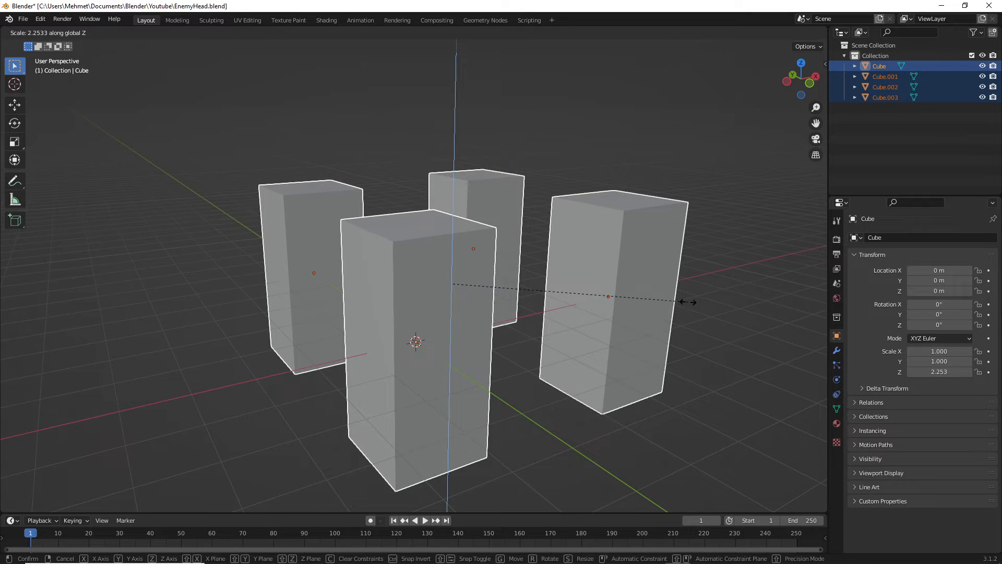
click(641, 303)
Step: Rescale the four selected blocks along the Z axis to a Z scale of about 1.6
key(s)
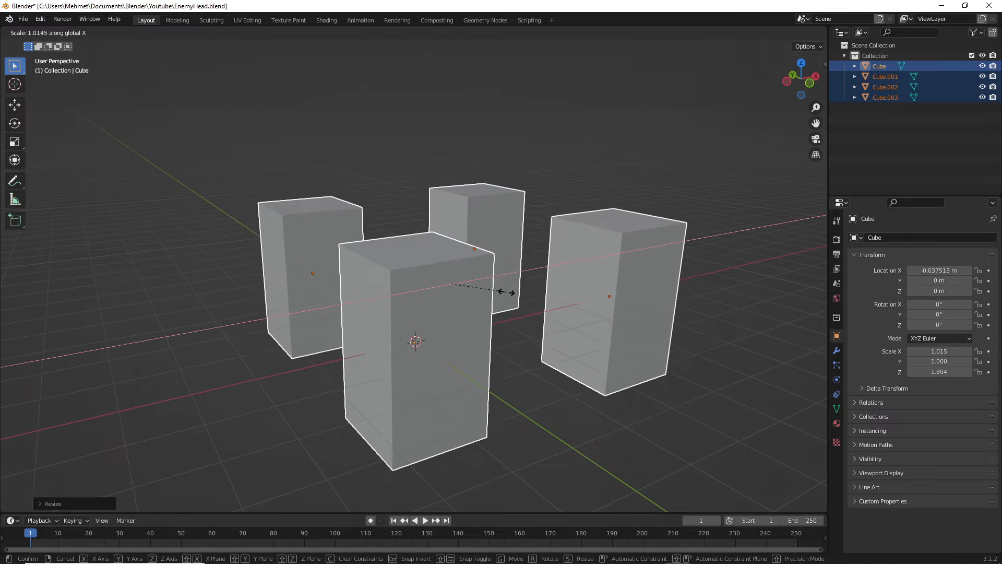
key(y)
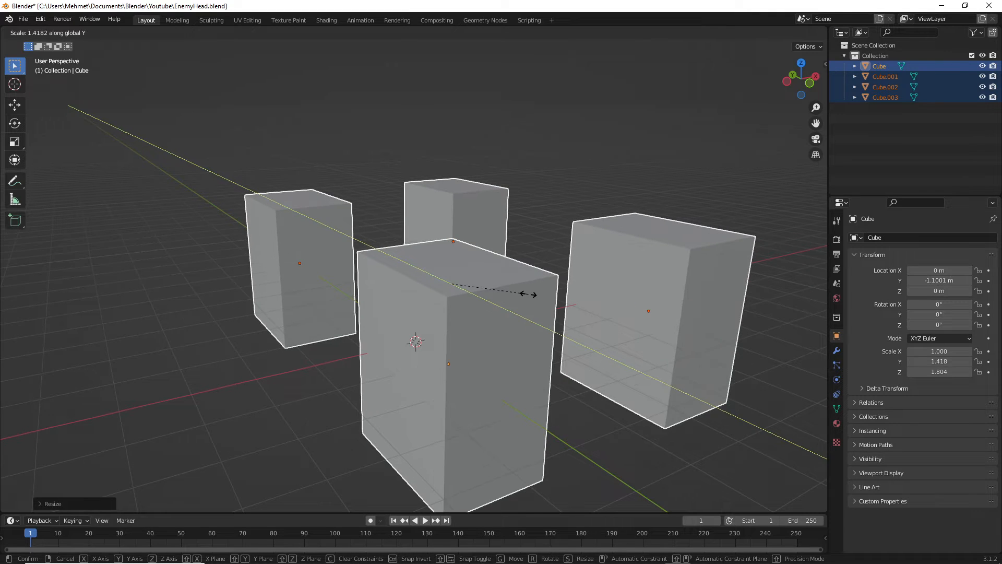
key(z)
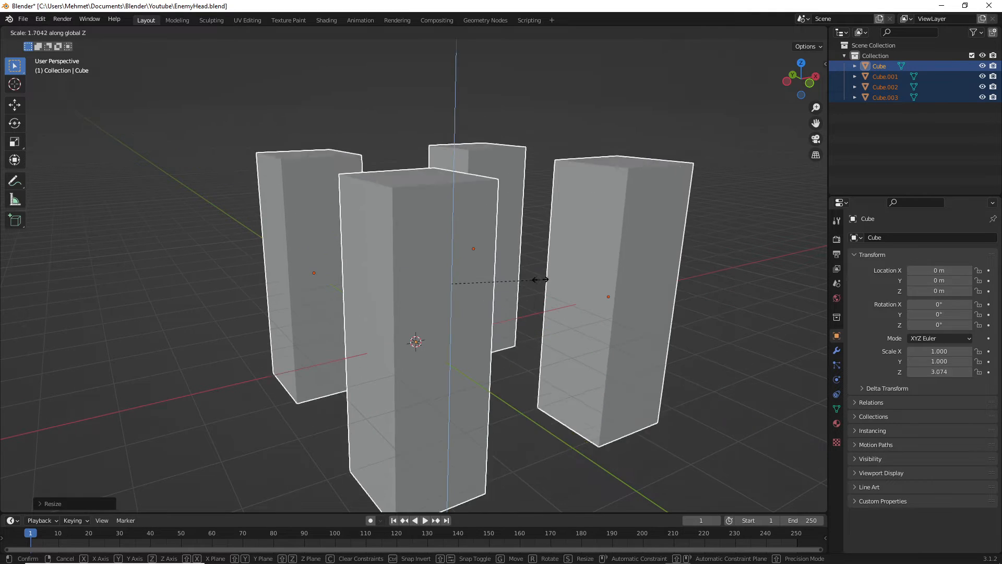
click(499, 298)
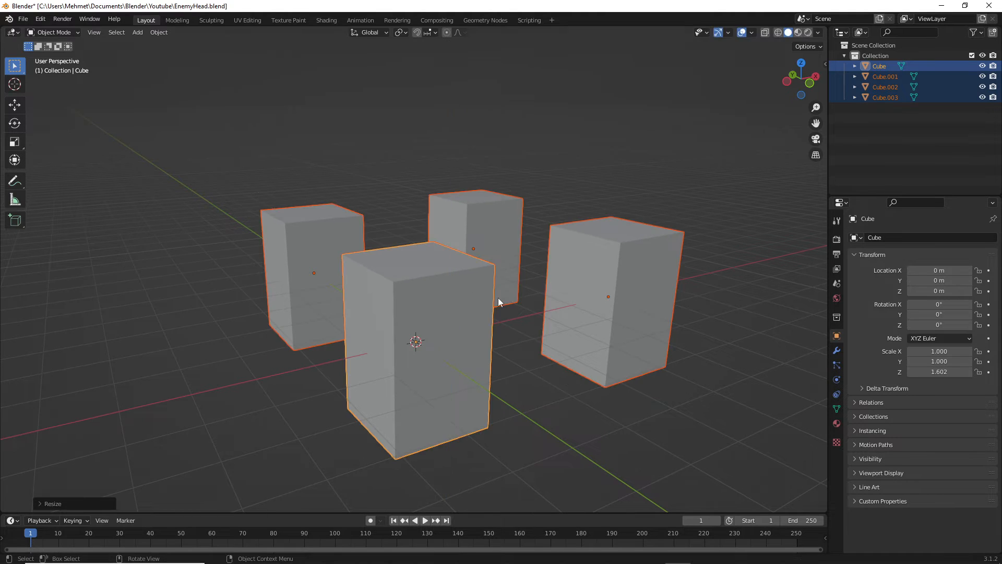
Step: Try scaling only the block at the origin, first along X and then along Y and Z with X locked
middle_drag(413, 249, 366, 275)
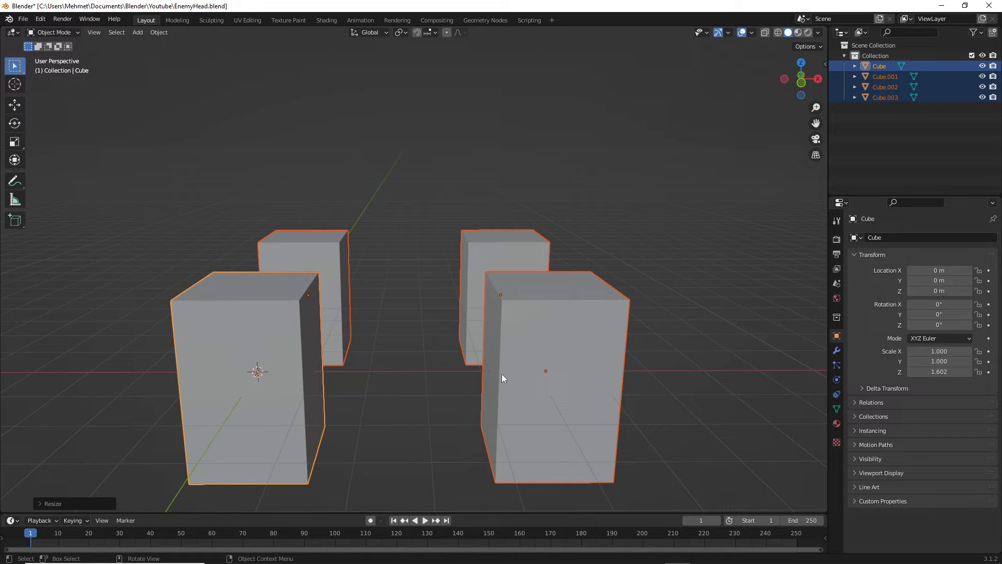
click(278, 347)
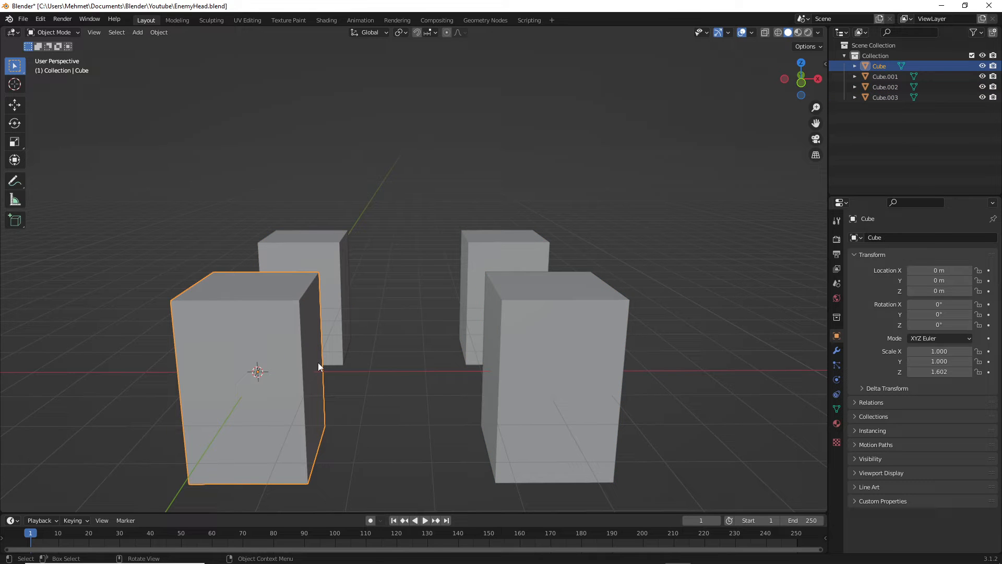
key(s)
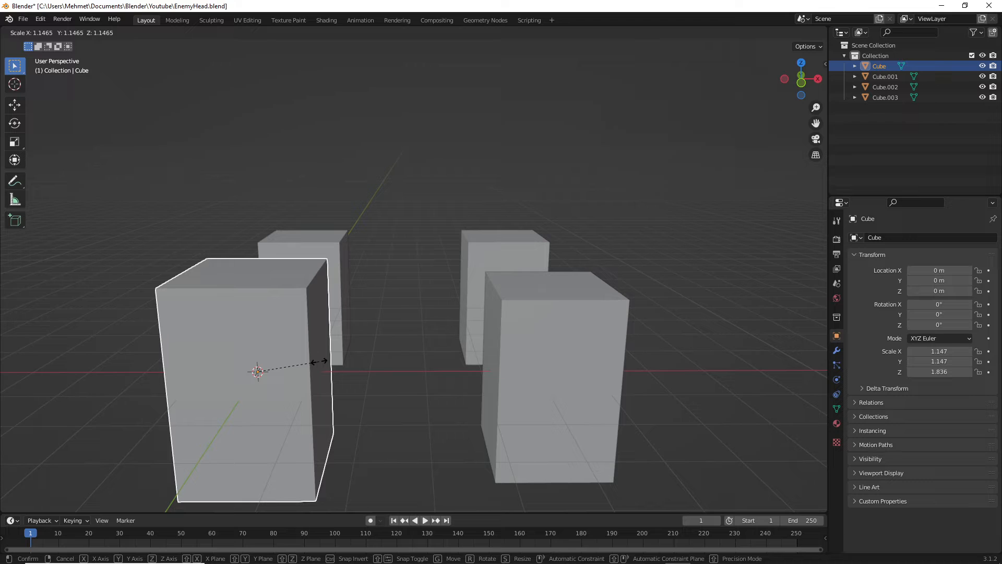
key(x)
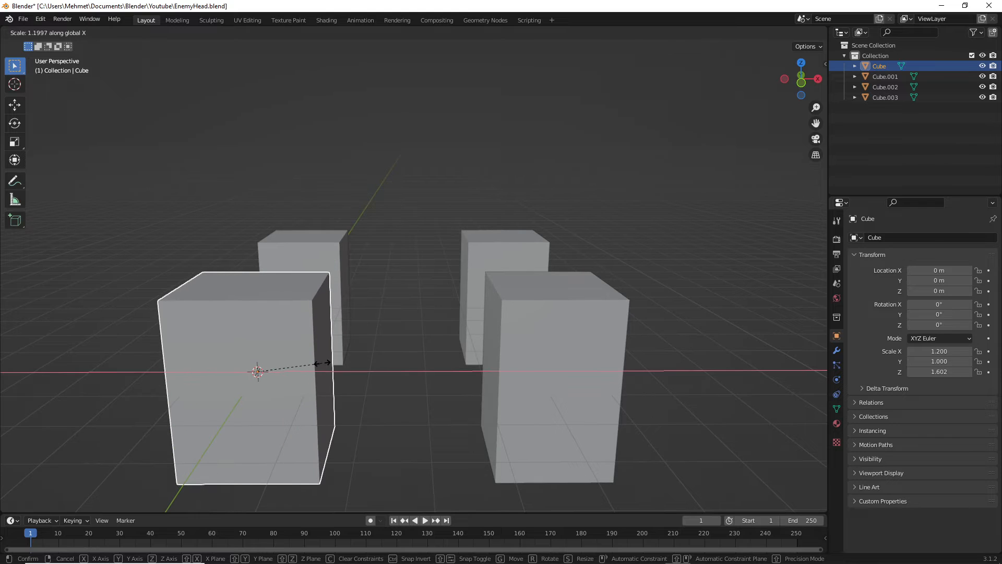
key(shift+x)
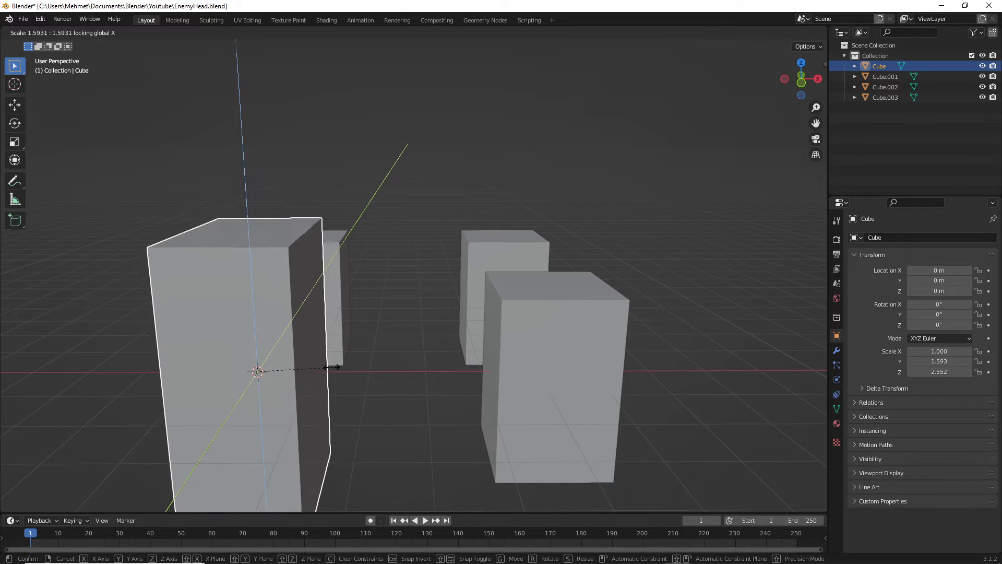
key(Escape)
Step: Add a cylinder mesh at the origin
middle_drag(392, 358, 284, 342)
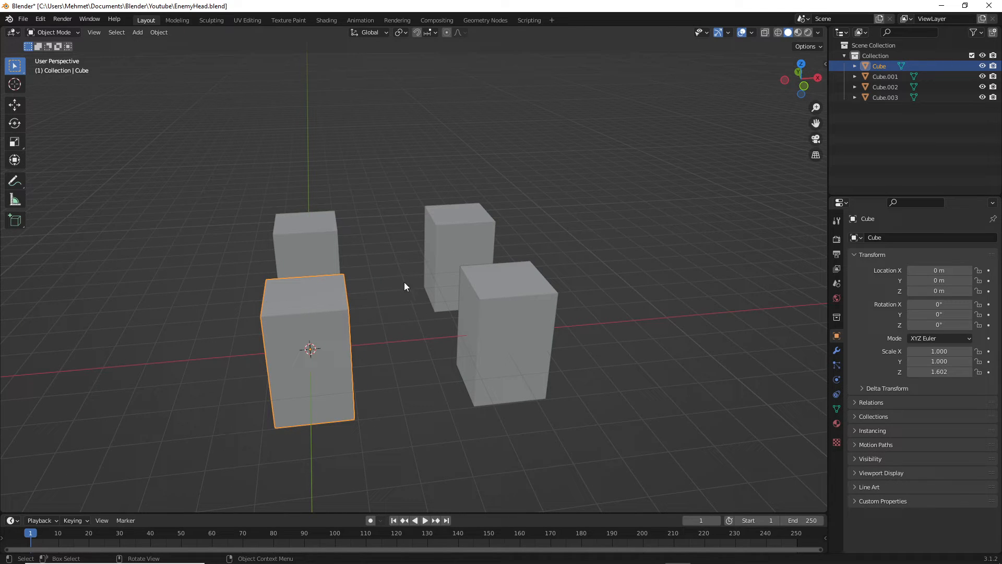
middle_drag(365, 258, 466, 231)
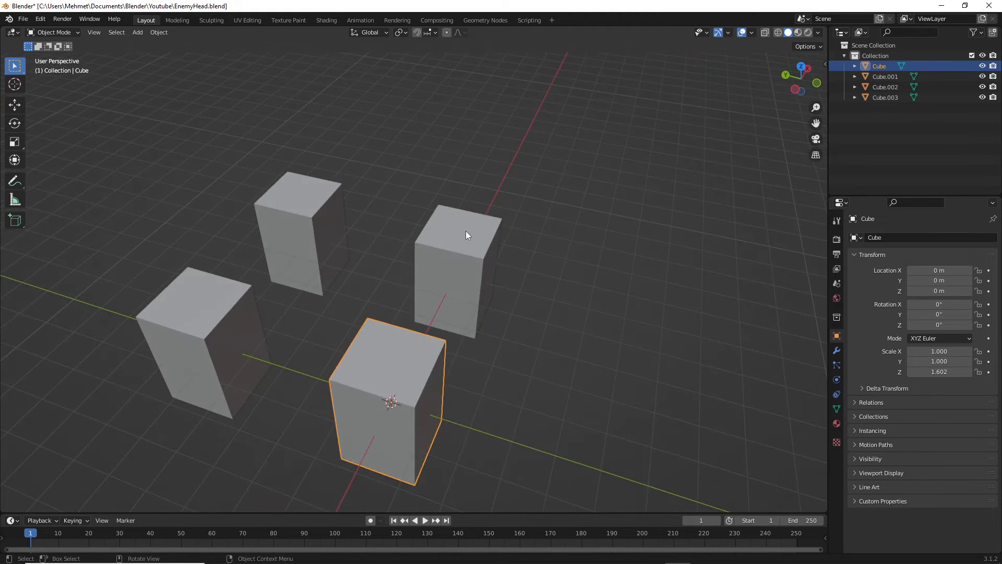
click(466, 230)
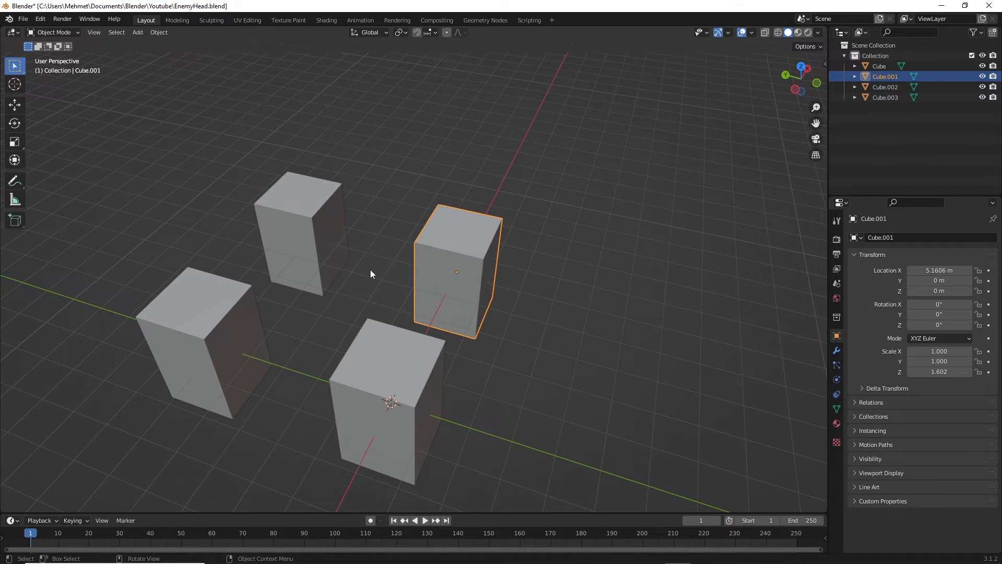
middle_drag(370, 270, 352, 246)
key(shift+a)
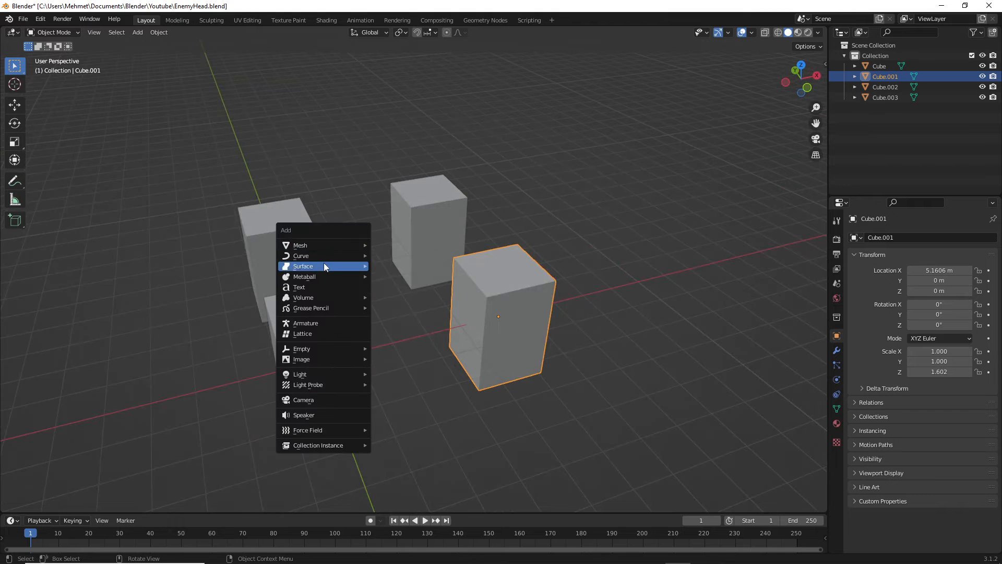
mouse_move(328, 247)
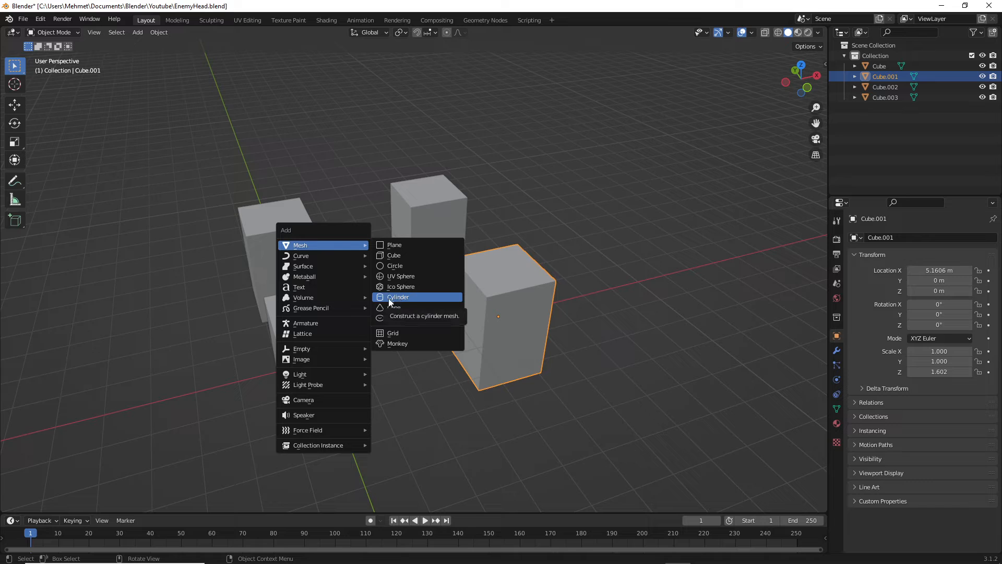
click(416, 299)
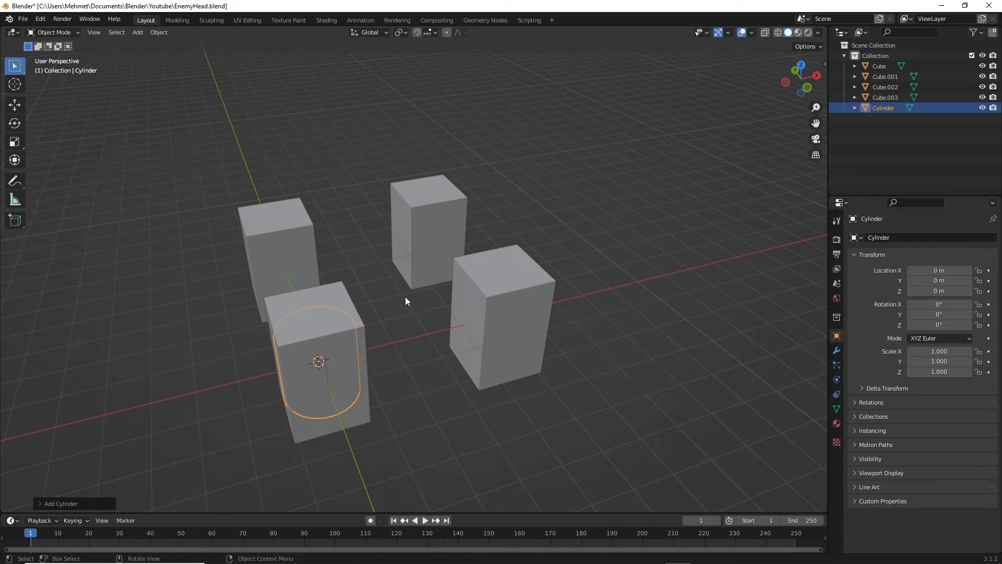
middle_drag(406, 298, 317, 261)
key(c)
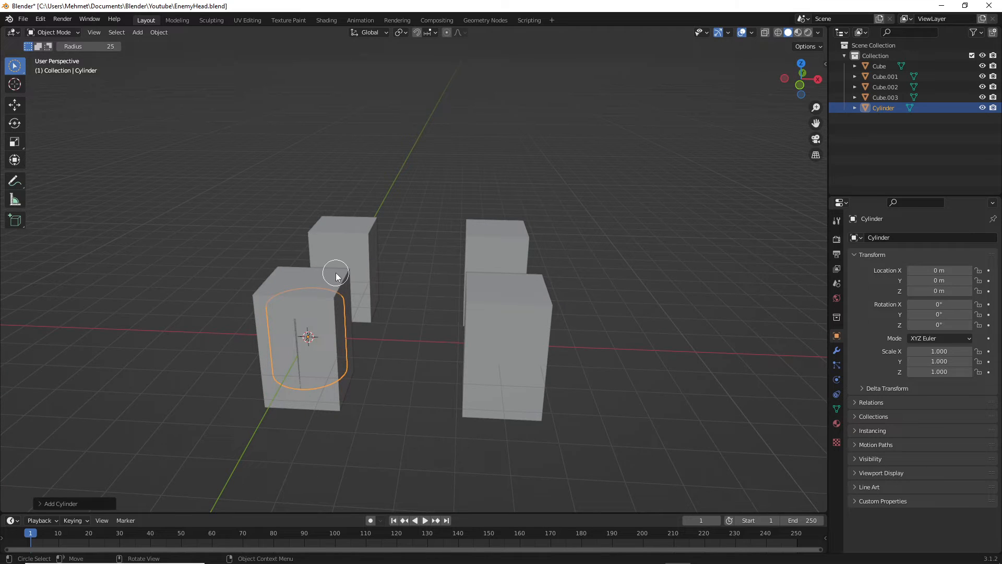
key(Escape)
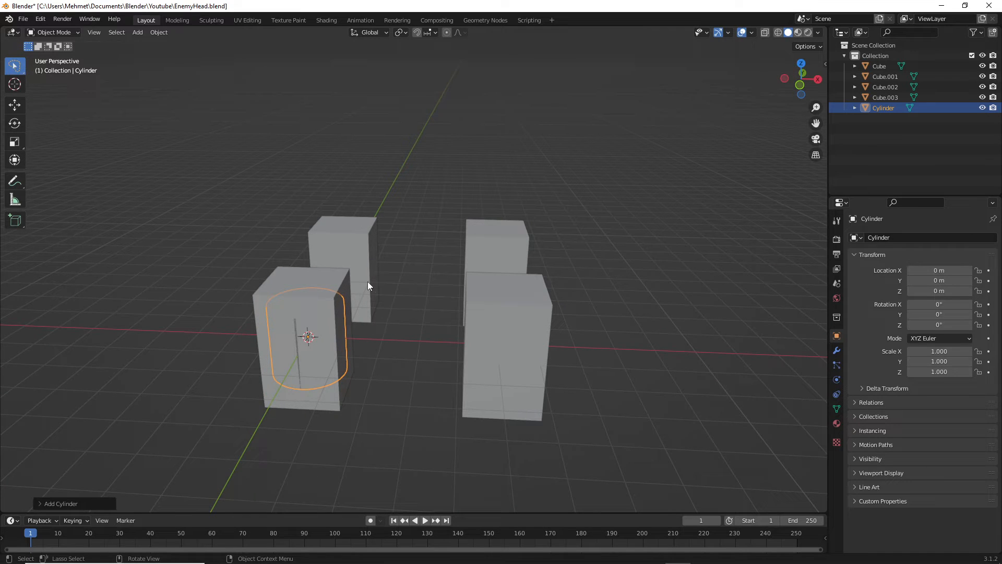
key(q)
key(Escape)
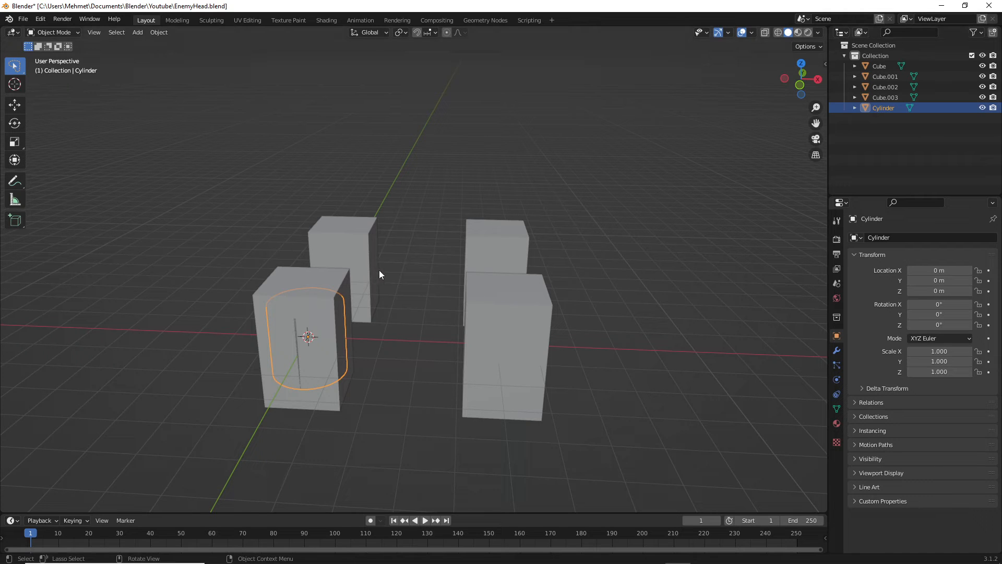
Step: Move the cylinder about 2.95 m along the +X axis, between the two blocks on that axis
key(g)
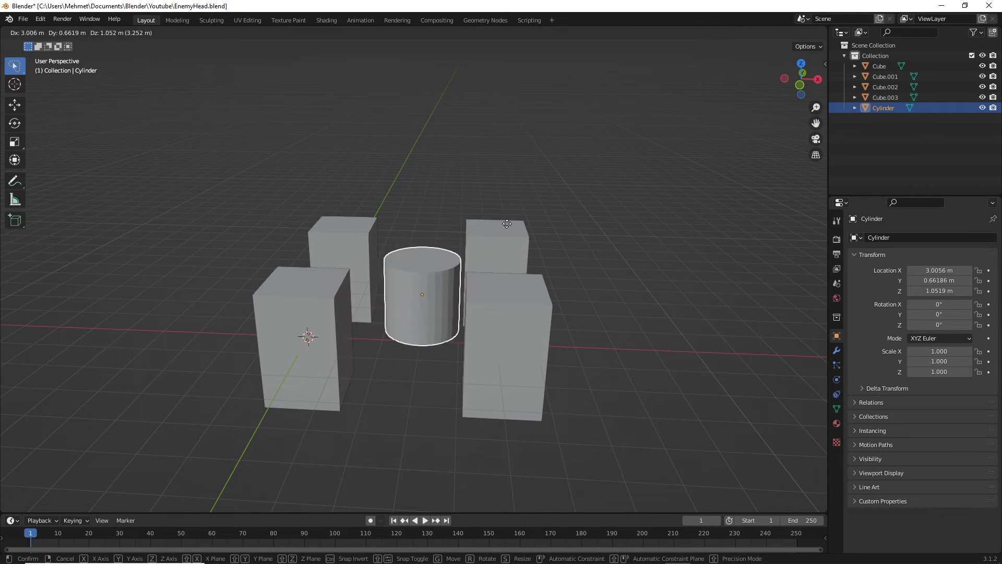
key(x)
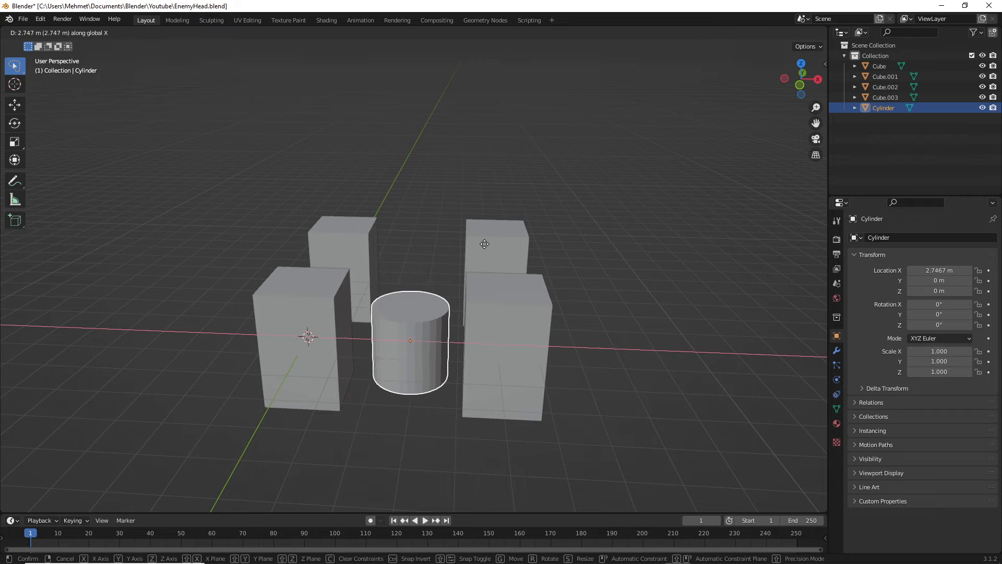
click(491, 253)
key(a)
middle_drag(386, 218, 450, 241)
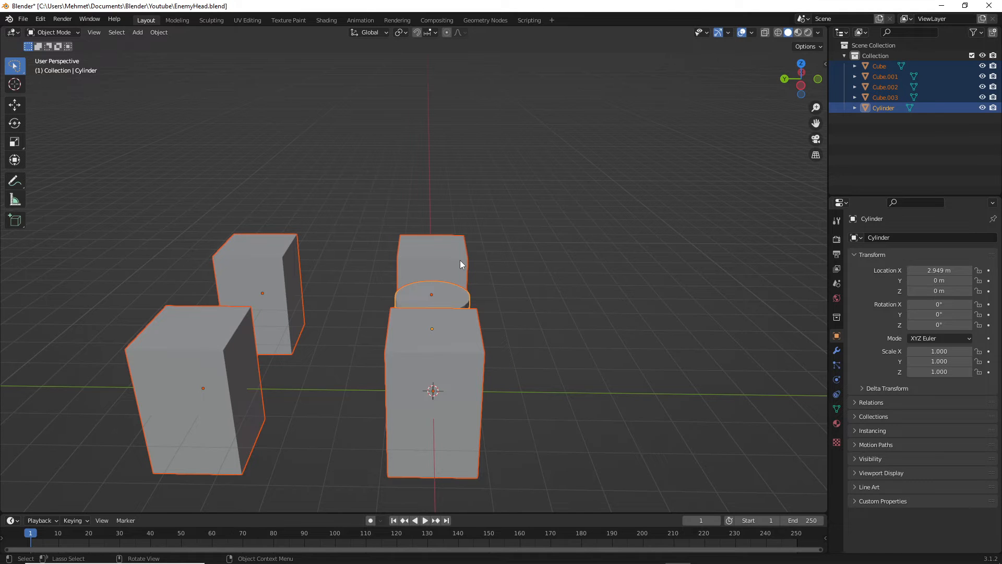
key(g)
right_click(454, 258)
click(891, 108)
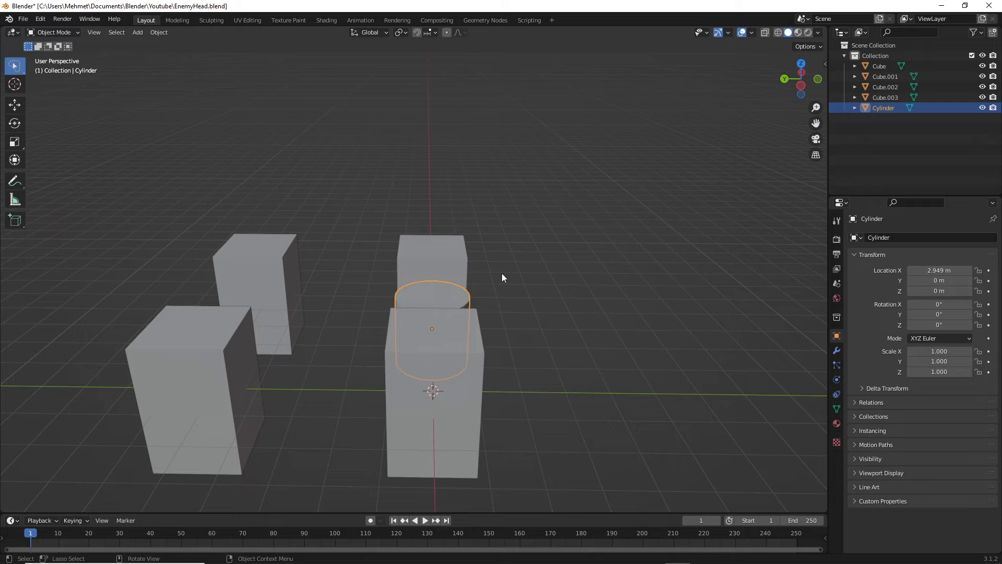
Step: Move the cylinder about 2.69 m along the +Y axis, into the space between the four blocks
key(g)
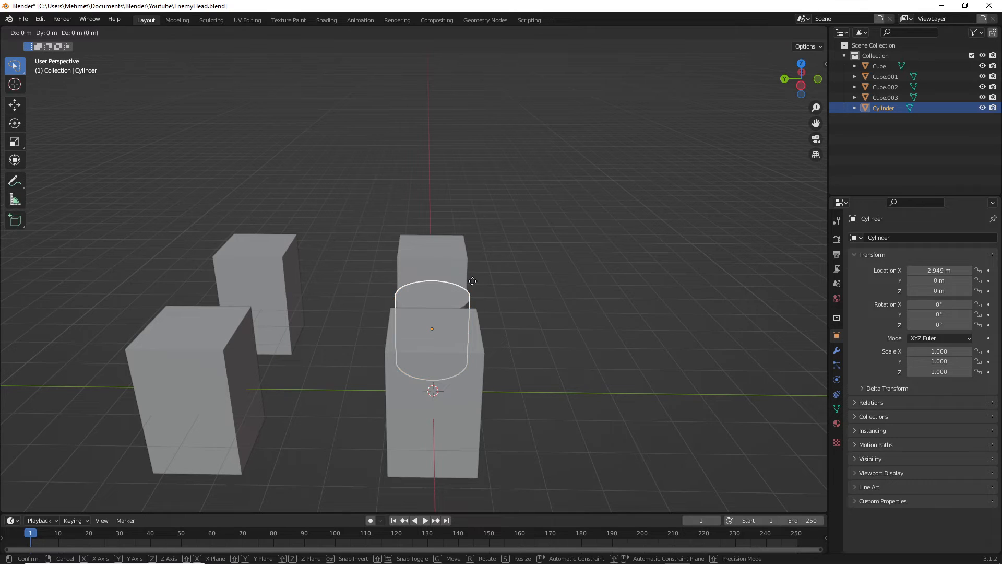
key(y)
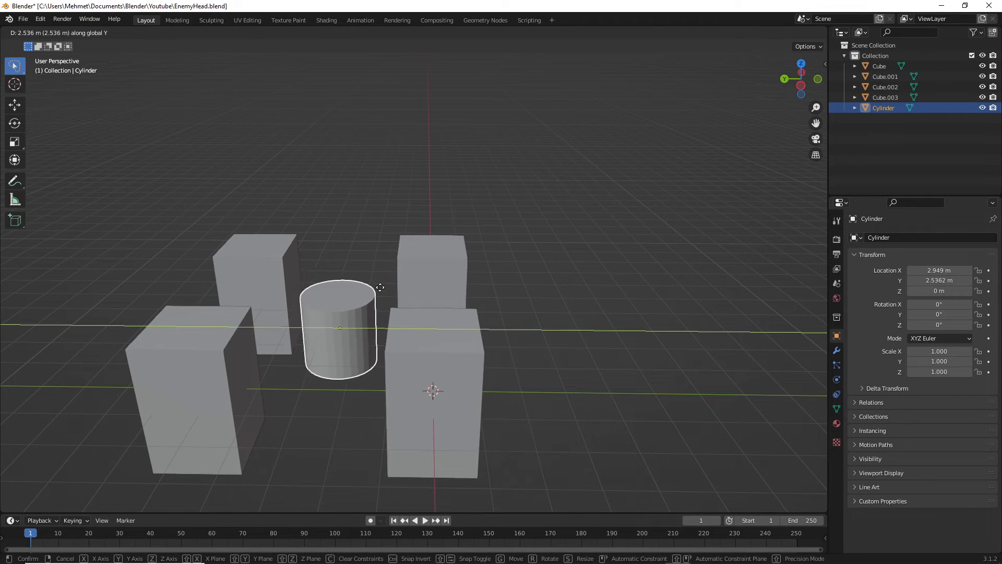
click(379, 277)
Step: From the top view, reposition the cylinder between the four blocks at about X 2.61 m, Y 2.48 m
middle_drag(379, 279, 519, 317)
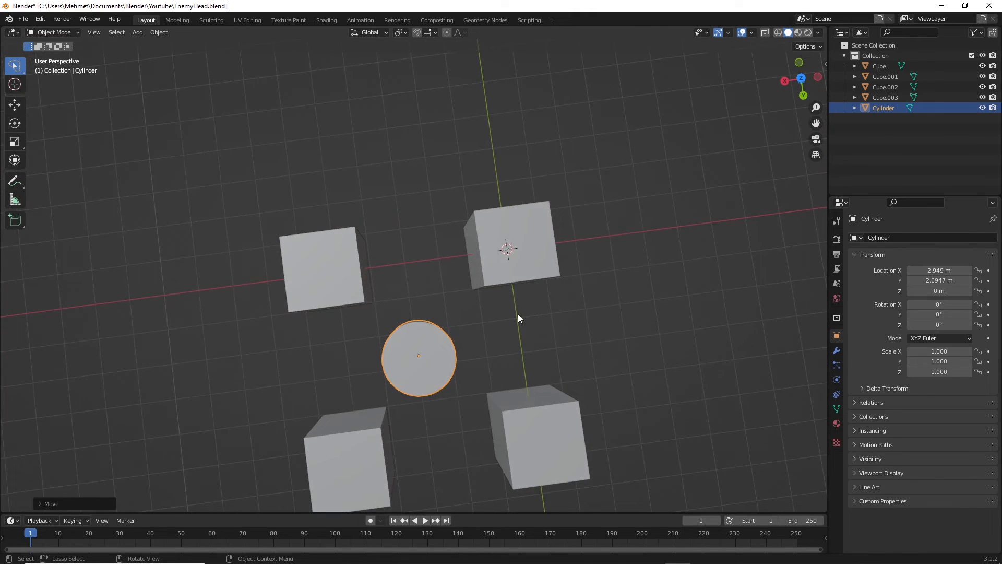
key(ctrl+KP_7)
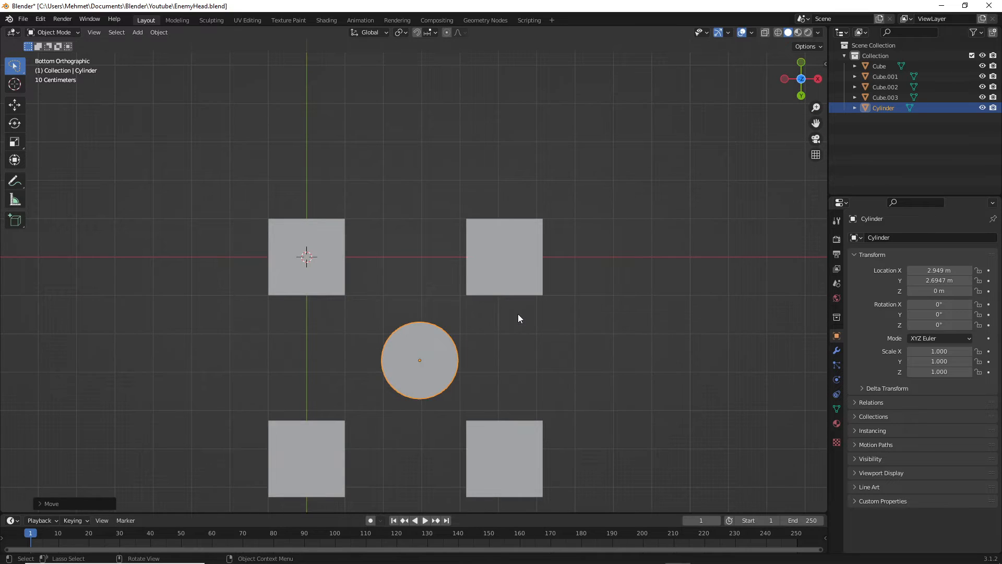
key(KP_7)
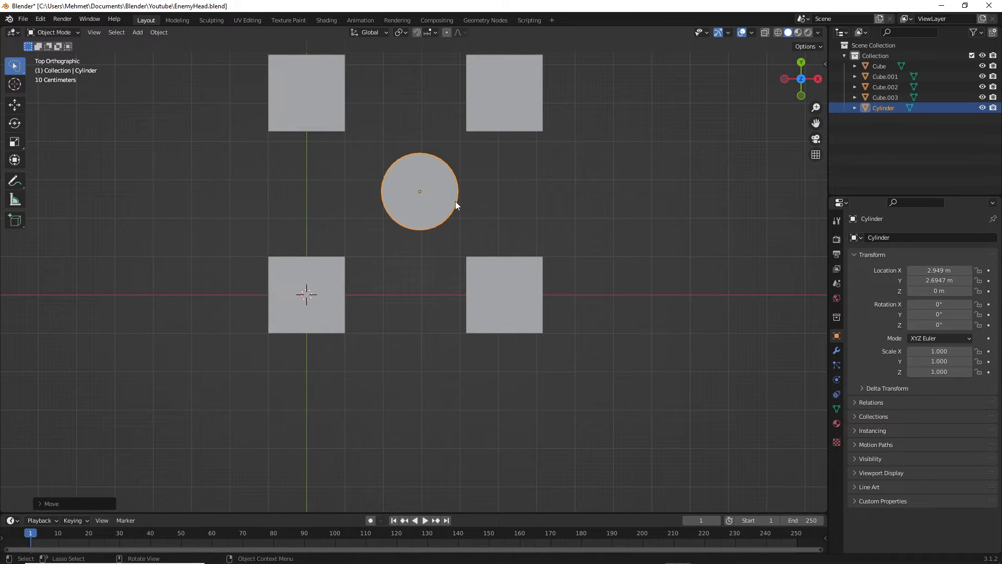
key(g)
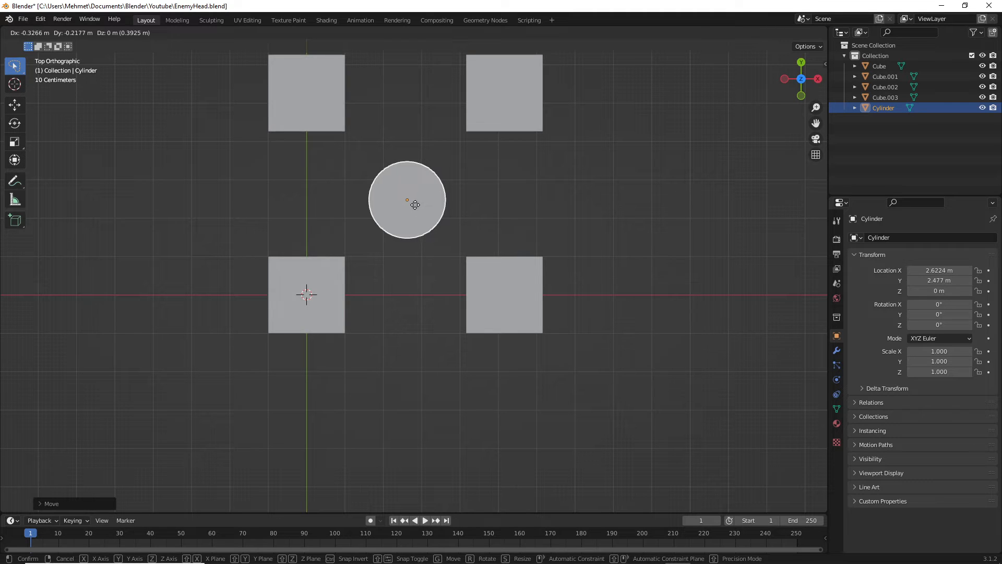
click(422, 203)
Step: From the front view, flatten the cylinder along the Z axis to a Z scale of about 0.128
middle_drag(467, 216, 438, 168)
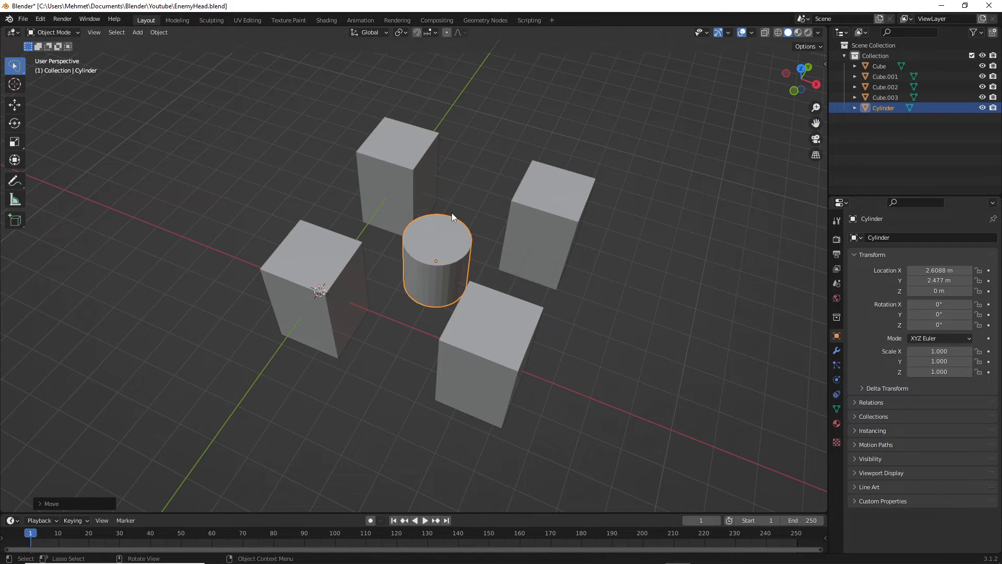
key(KP_1)
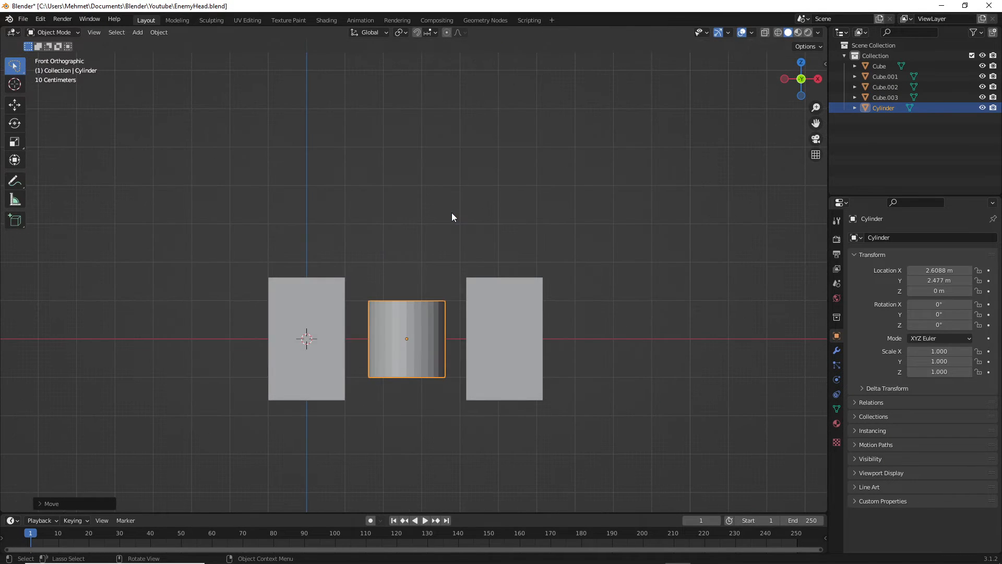
key(s)
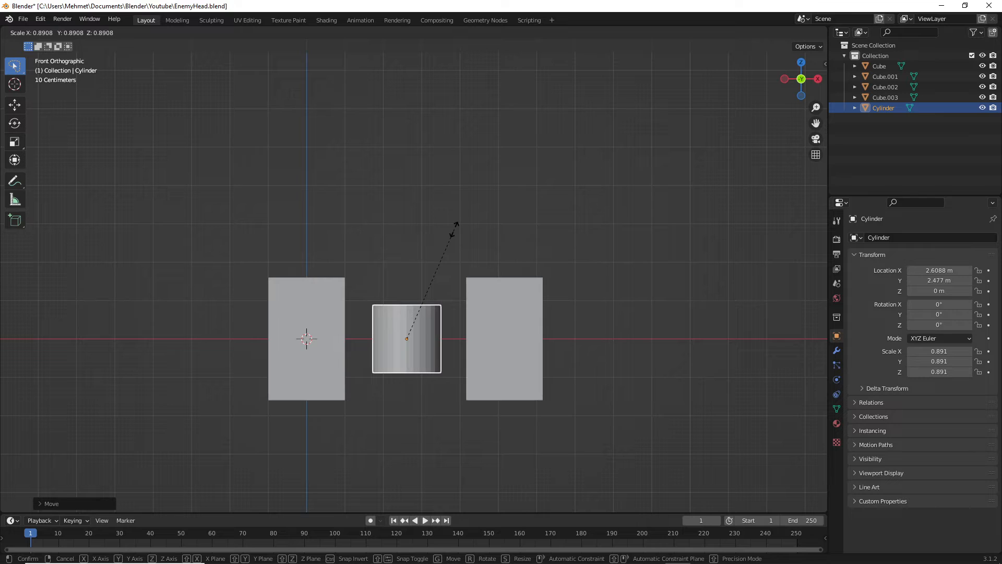
key(z)
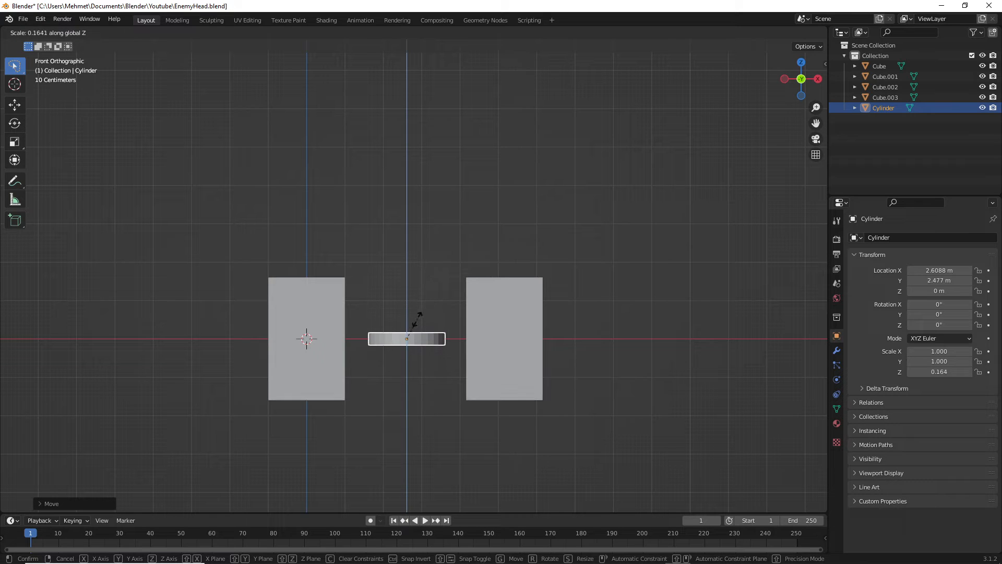
click(416, 321)
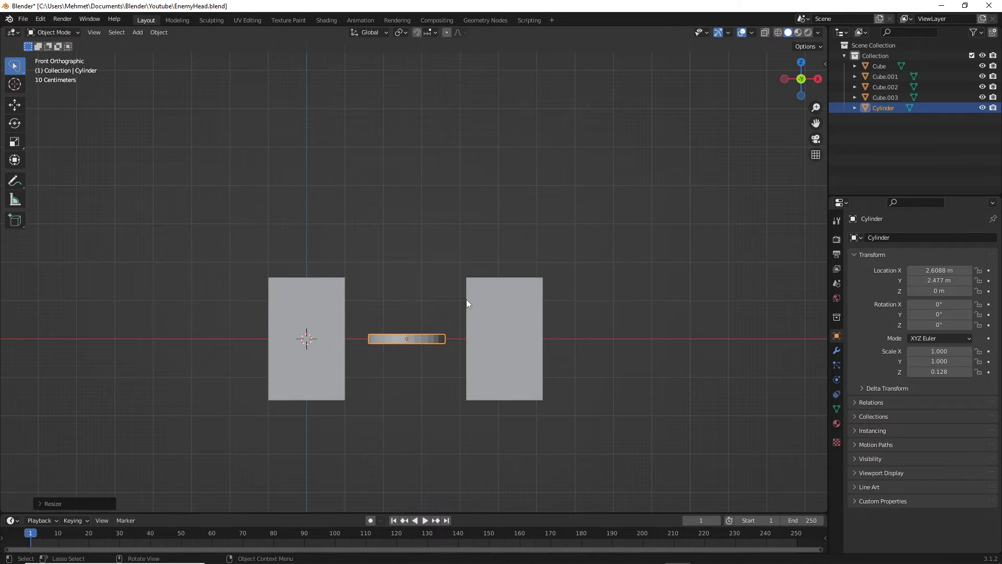
Step: Raise the flattened cylinder along the Z axis to about 1.78 m, just above the block tops
key(g)
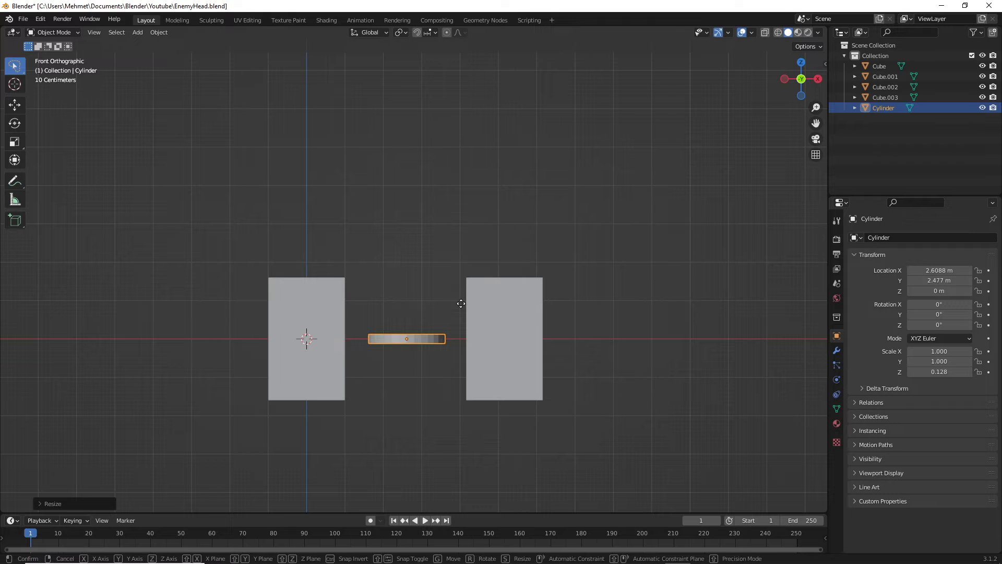
key(z)
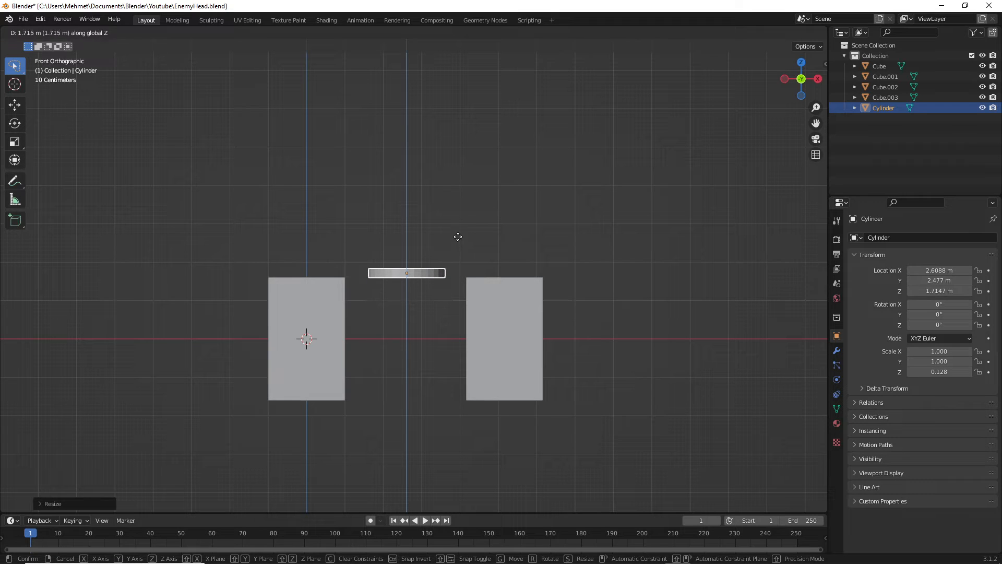
click(458, 233)
Step: Enlarge the disc uniformly to an X and Y scale of about 6.53 so it covers all four blocks
middle_drag(443, 217, 453, 277)
key(KP_7)
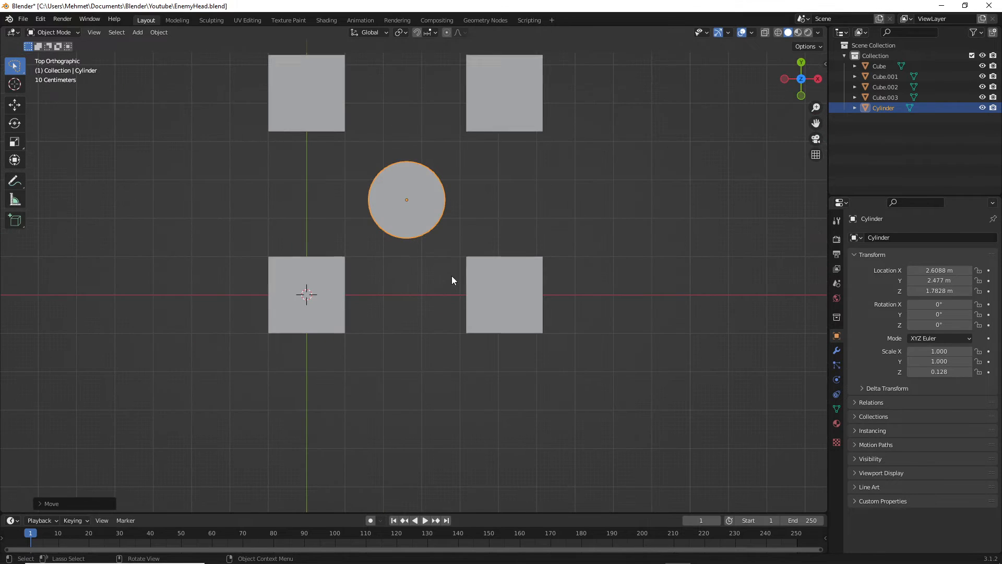
key(s)
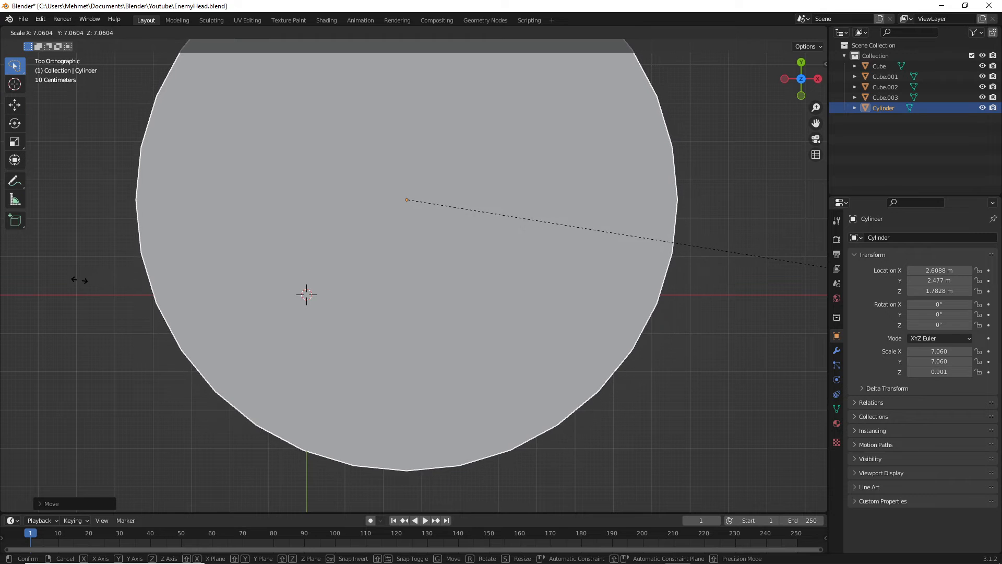
click(2, 279)
Step: Thin the enlarged disc along the Z axis to a Z scale of about 0.055
middle_drag(306, 286, 115, 178)
key(KP_1)
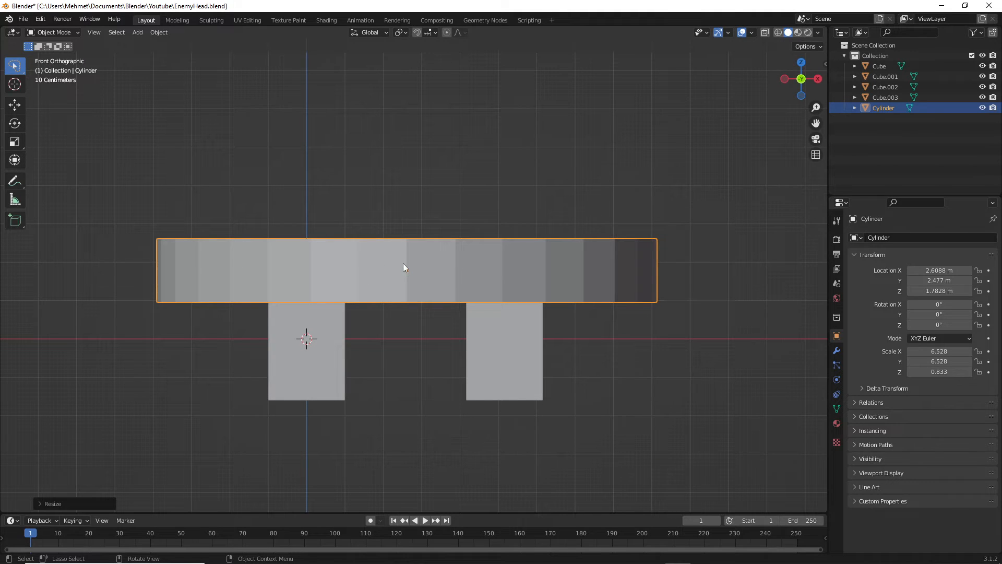
key(s)
key(z)
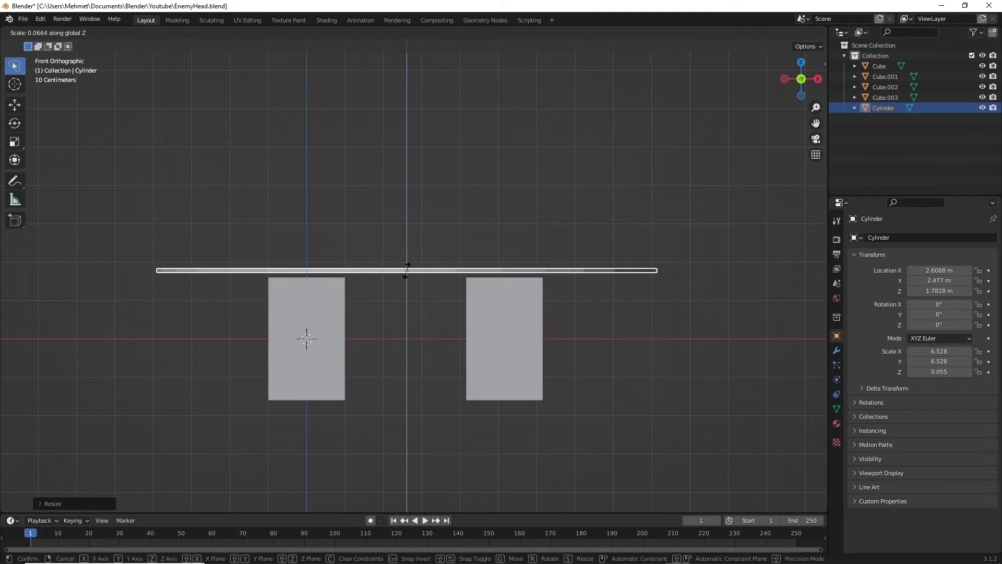
click(407, 270)
Step: Lower the disc along the Z axis to about 1.62 m so it rests on the blocks as a tabletop
mouse_move(411, 206)
middle_down()
mouse_move(417, 229)
mouse_move(410, 210)
middle_up()
key(ctrl+KP_7)
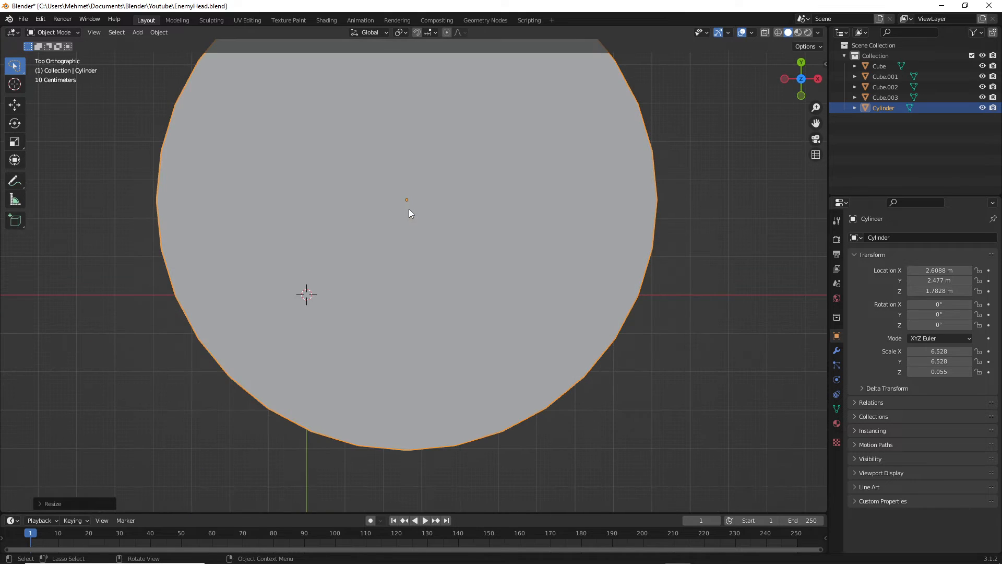
key(KP_1)
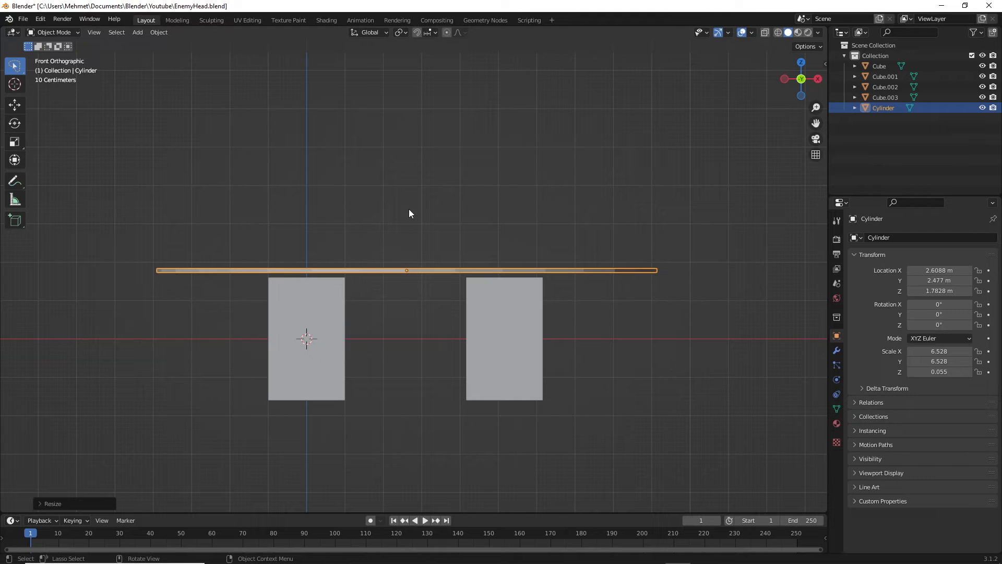
key(g)
key(z)
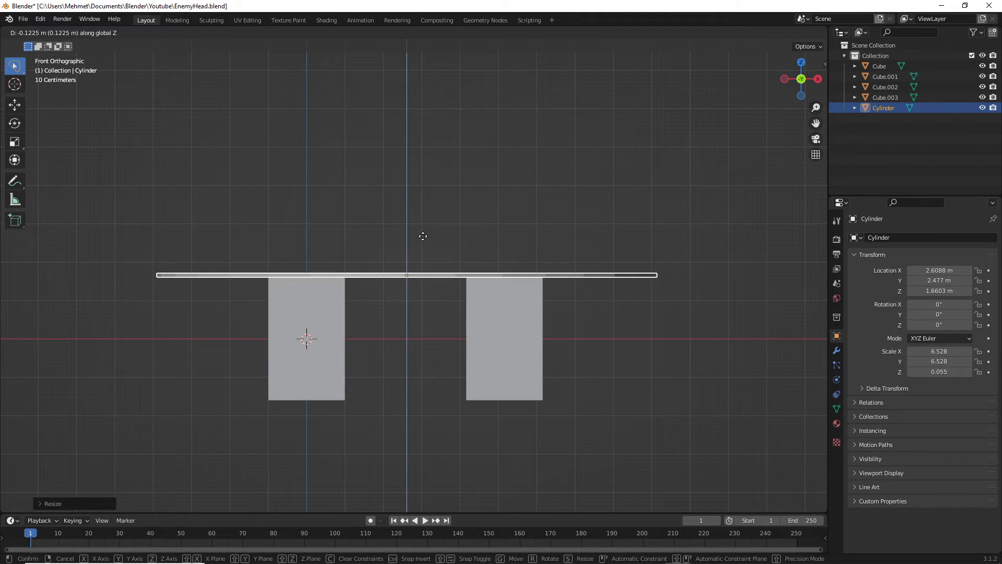
click(423, 238)
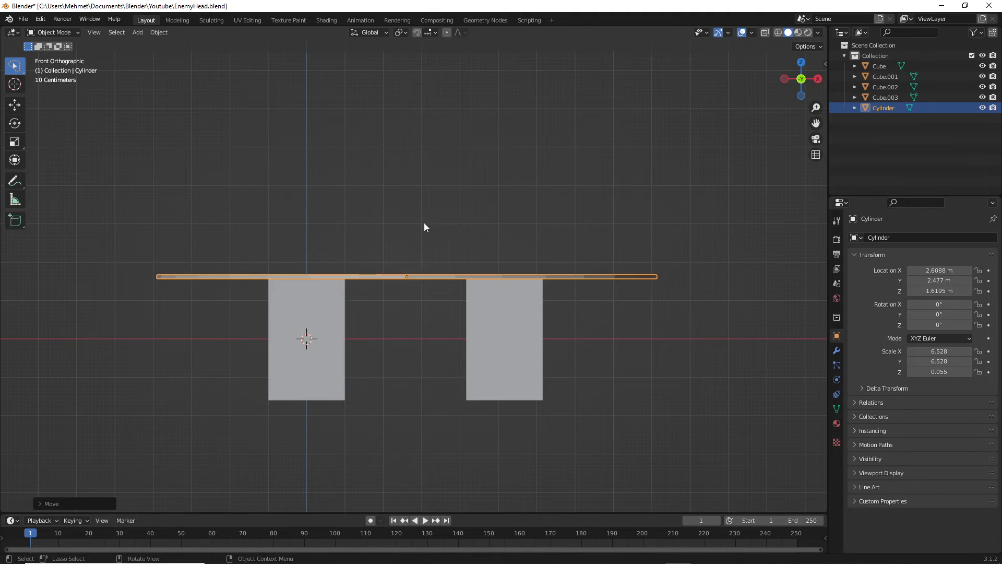
Step: Select the four cubes together with the cylinder and join them into one table object
middle_drag(424, 226, 484, 264)
scroll(484, 255, down, 5)
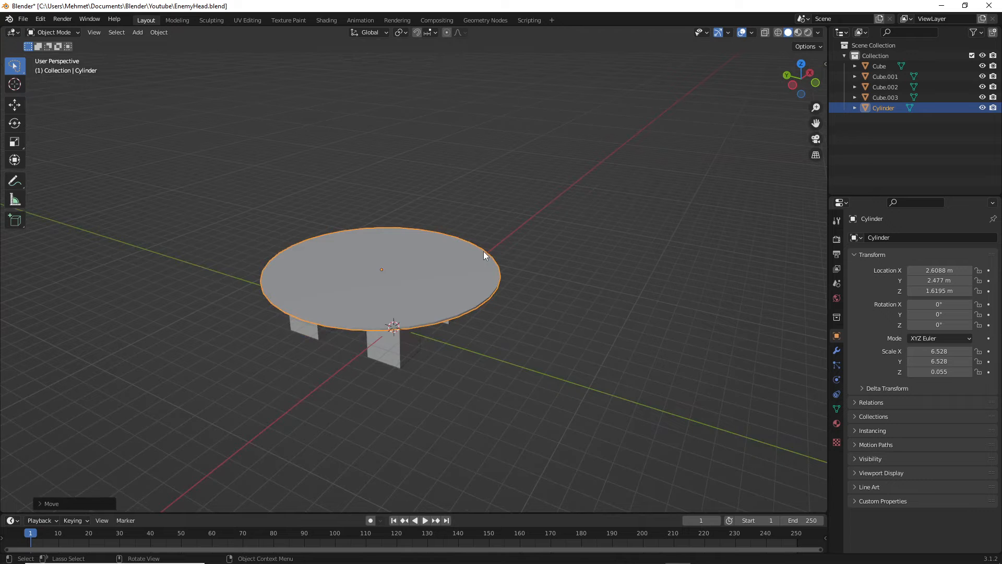
key(KP_1)
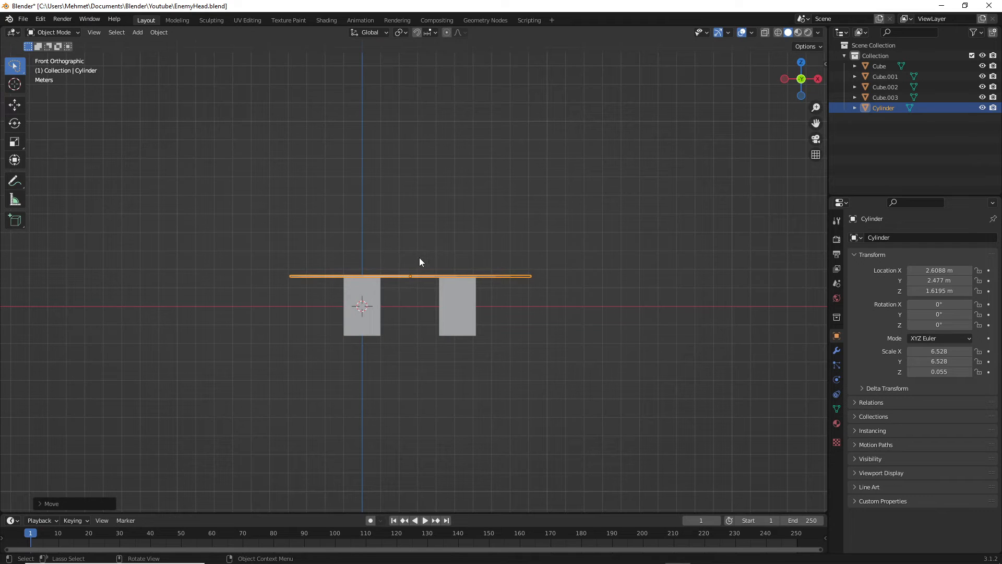
middle_drag(399, 255, 433, 256)
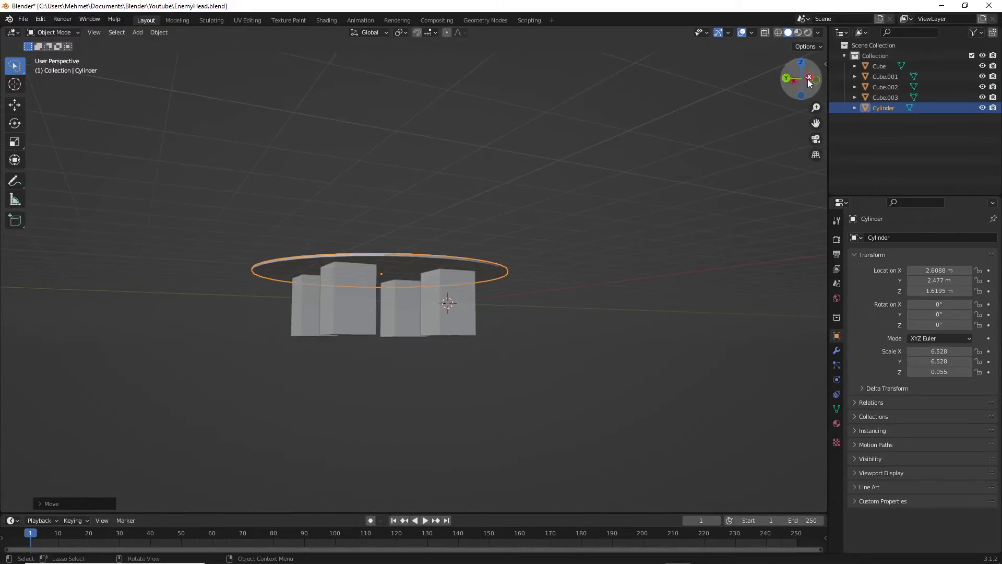
shift+click(885, 98)
shift+click(884, 86)
shift+click(885, 76)
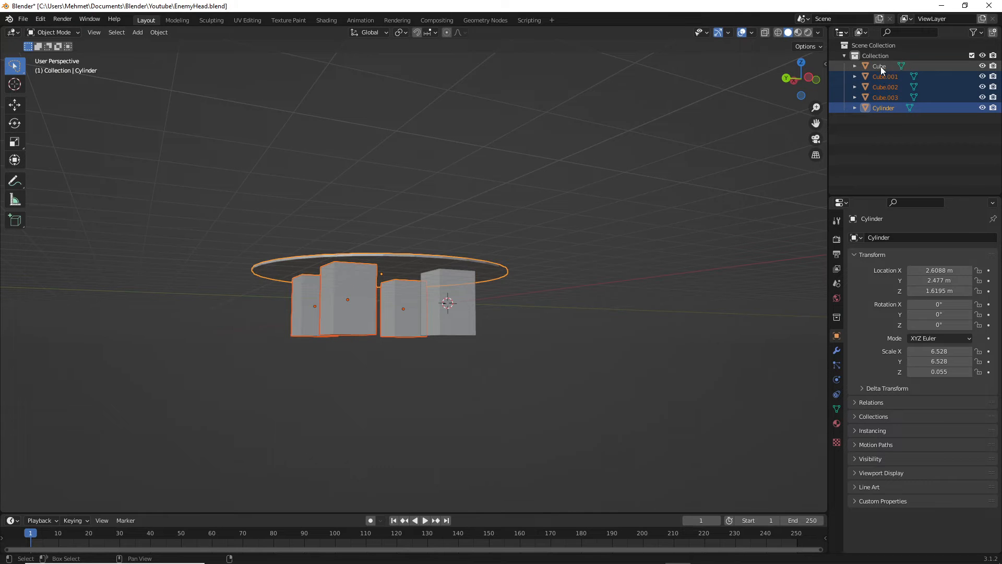
shift+click(882, 66)
middle_drag(612, 204, 473, 236)
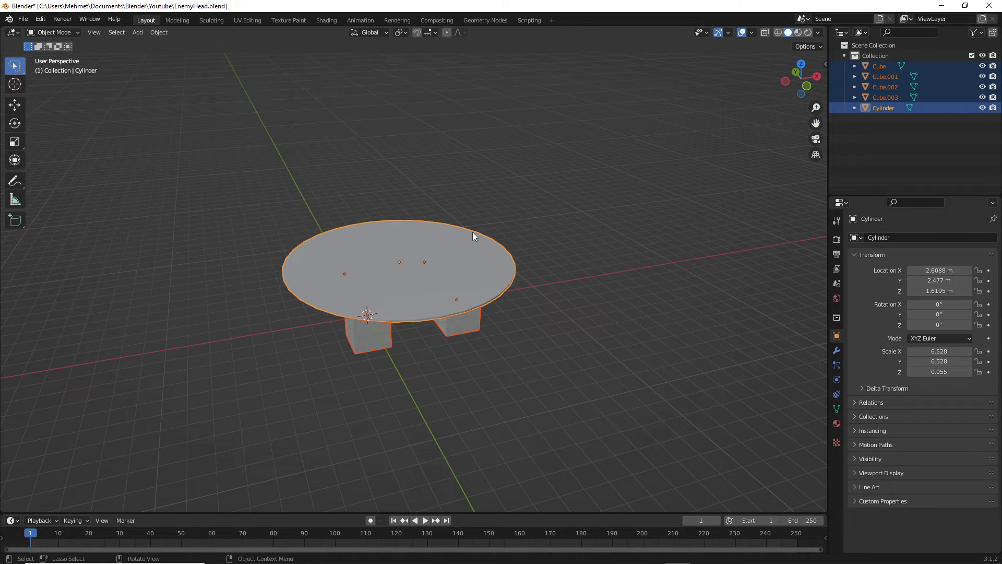
key(ctrl+j)
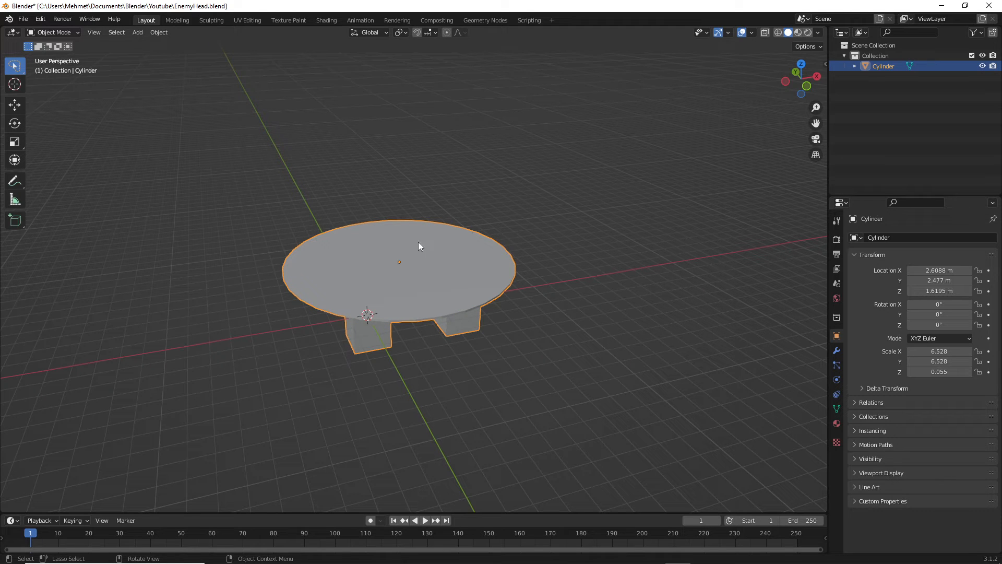
Step: Apply smooth shading to the joined table
middle_drag(530, 245, 455, 245)
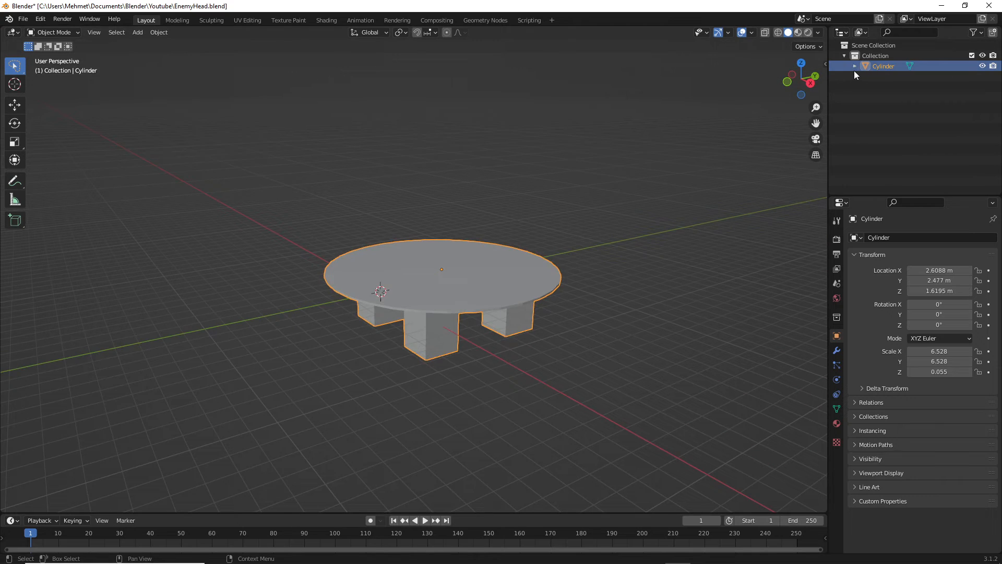
middle_drag(507, 302, 465, 268)
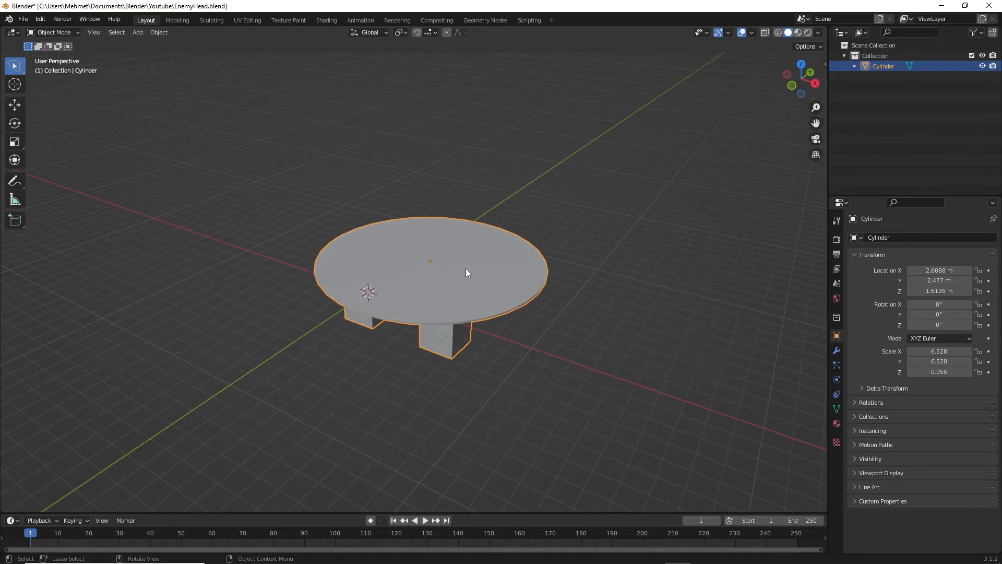
right_click(455, 271)
right_click(429, 269)
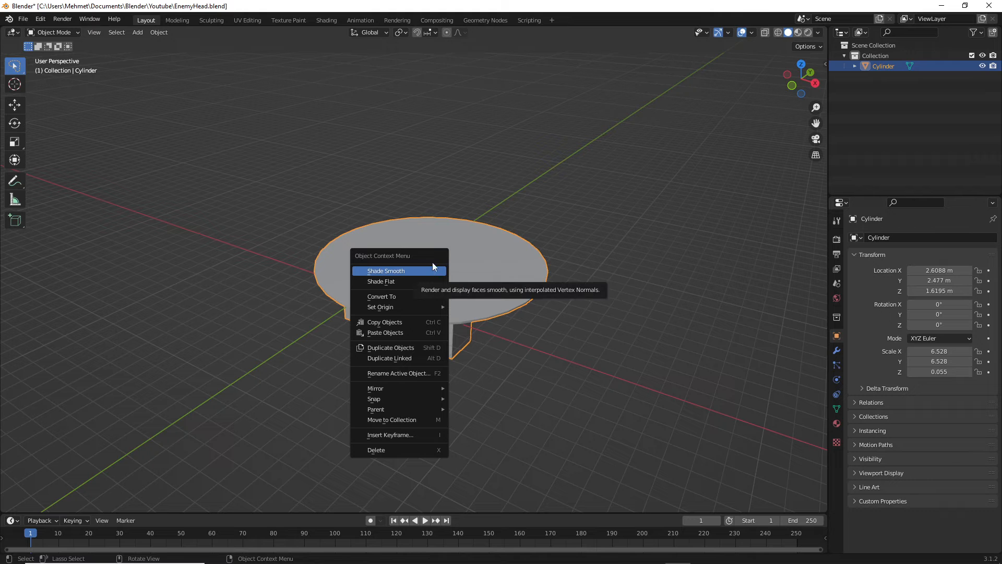
right_click(450, 264)
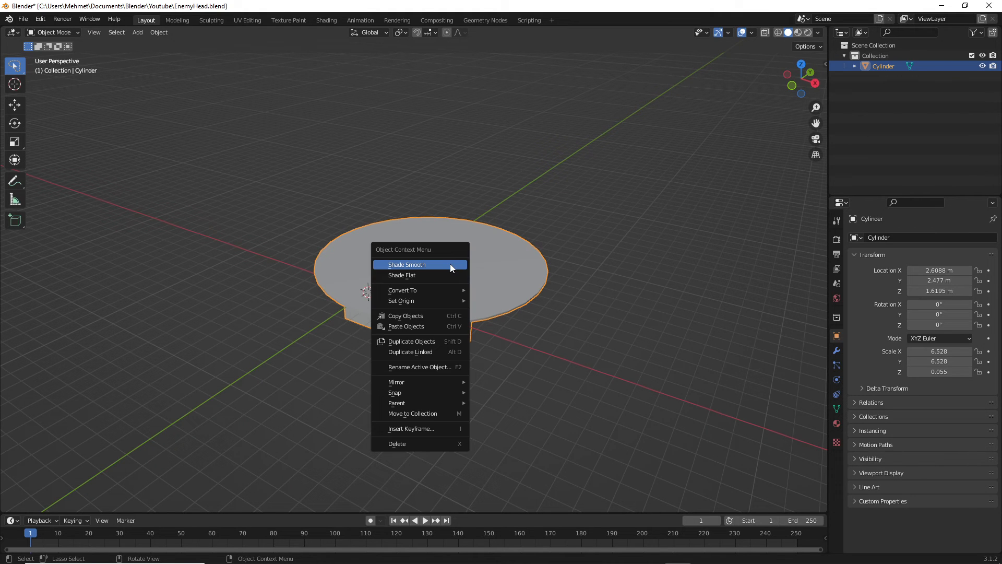
click(417, 265)
Step: From the front view, move the table to about X 0.04 m, Z 3.23 m so its legs stand on the ground line
middle_drag(584, 265, 357, 245)
scroll(454, 287, up, 5)
middle_drag(453, 287, 616, 267)
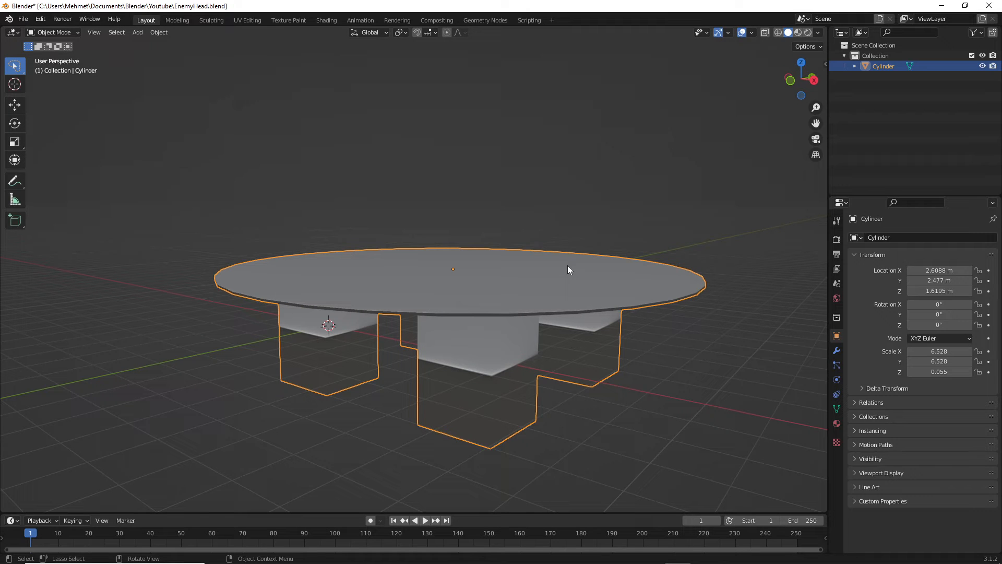
key(KP_1)
scroll(445, 282, down, 4)
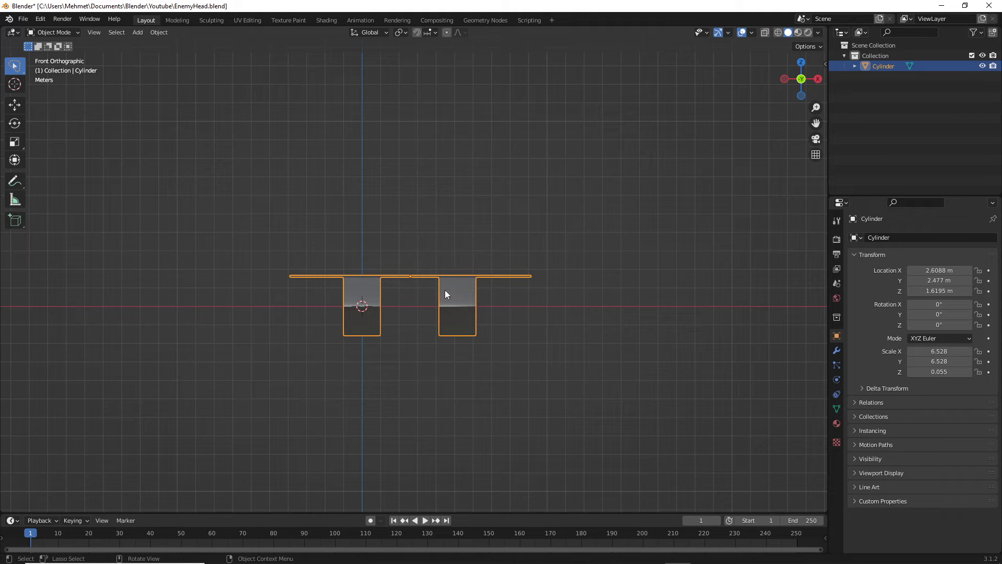
key(g)
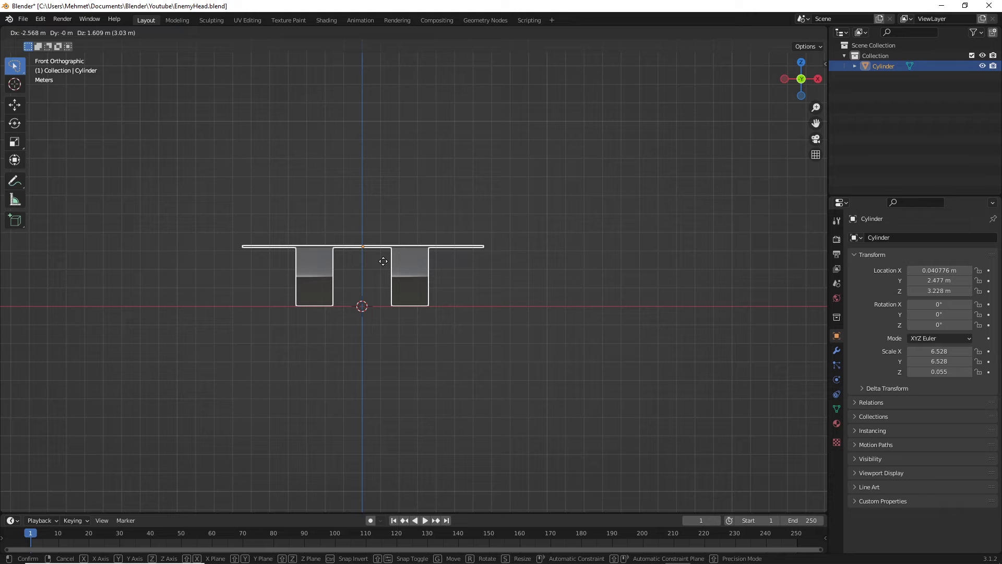
click(383, 261)
middle_drag(493, 258, 438, 239)
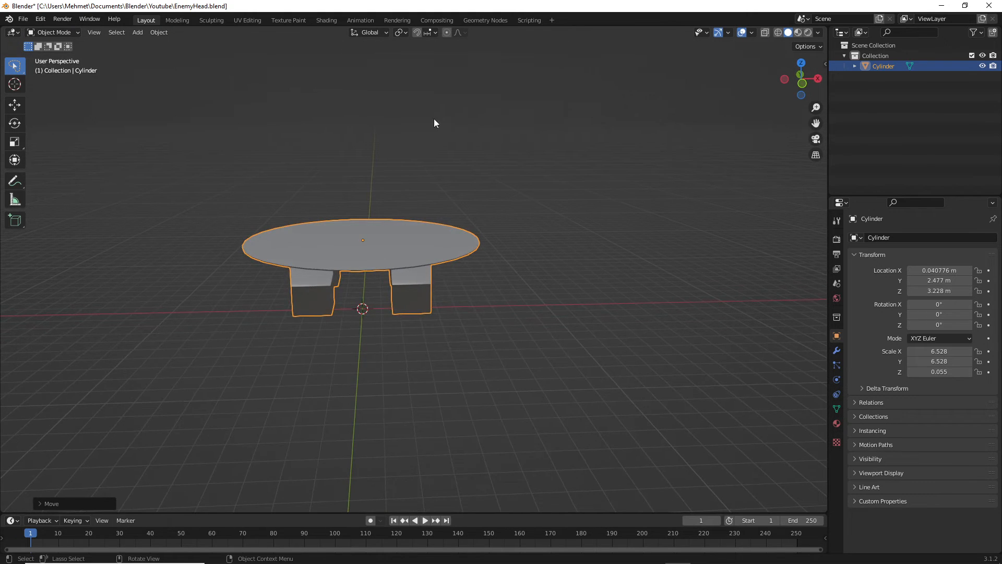
Step: Save the scene as a new file named RoundTable.blend in the Youtube folder
click(23, 19)
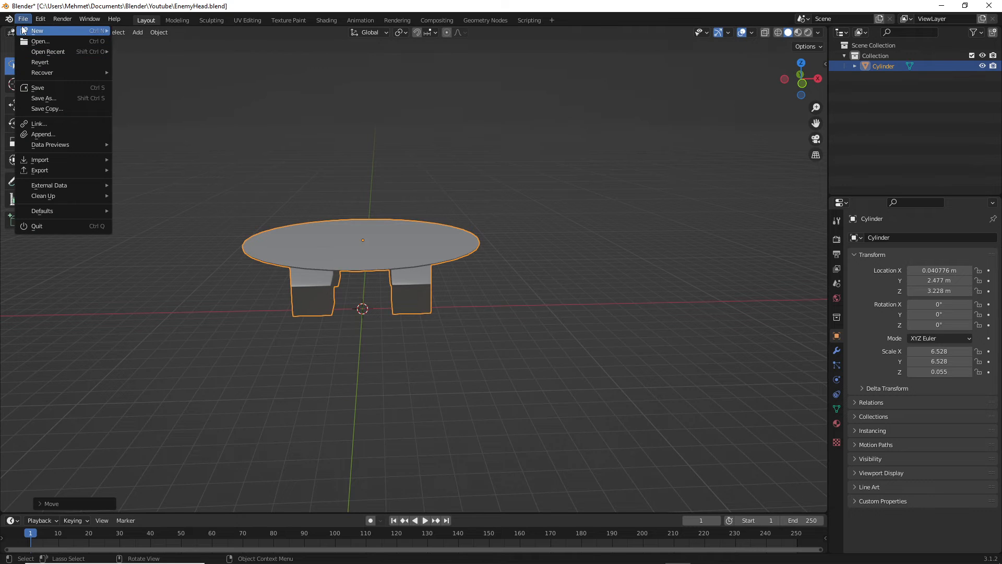
click(61, 97)
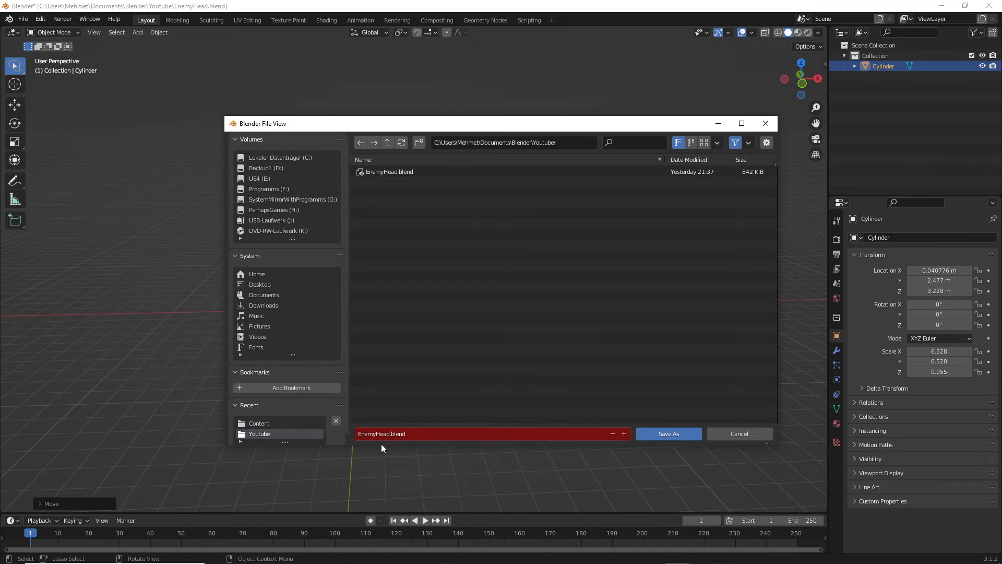
key(Home)
key(BackSpace)
key(BackSpace)
key(BackSpace)
key(BackSpace)
key(BackSpace)
key(BackSpace)
key(BackSpace)
key(BackSpace)
key(BackSpace)
text(RoundTable)
click(656, 434)
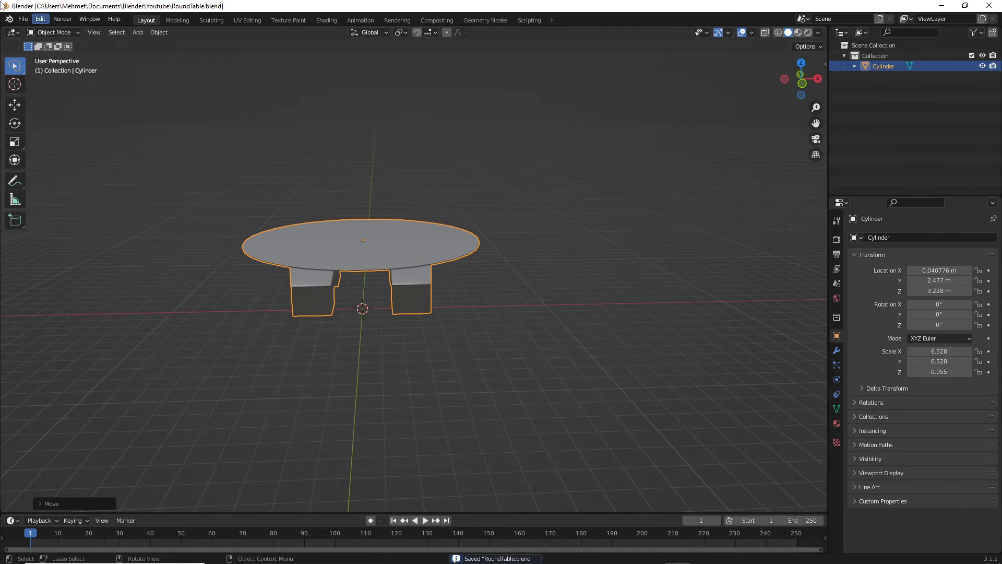
Step: Export the selected table mesh in FBX format as EnemyHead.fbx into the ProductionYT project's Content folder
click(23, 20)
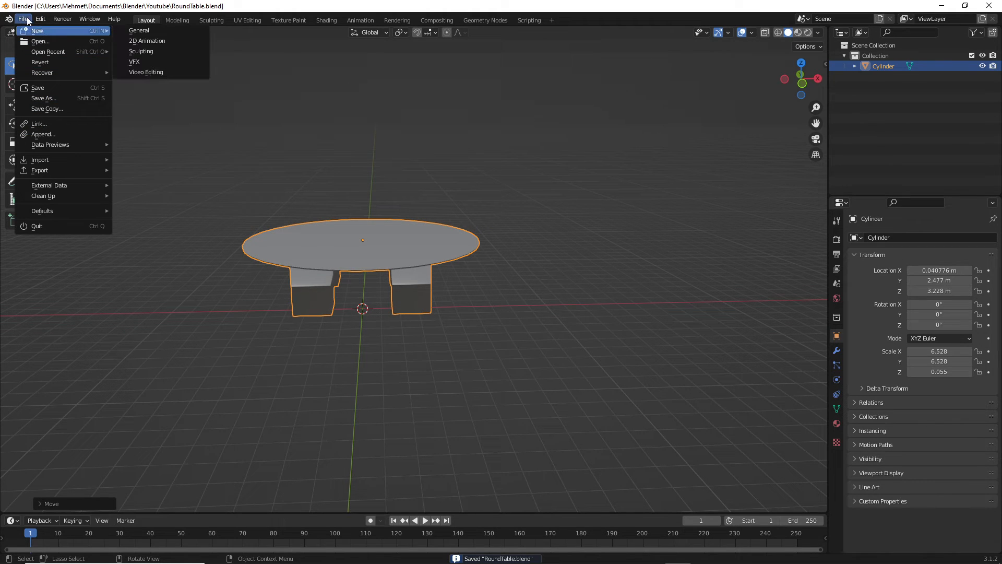
mouse_move(62, 172)
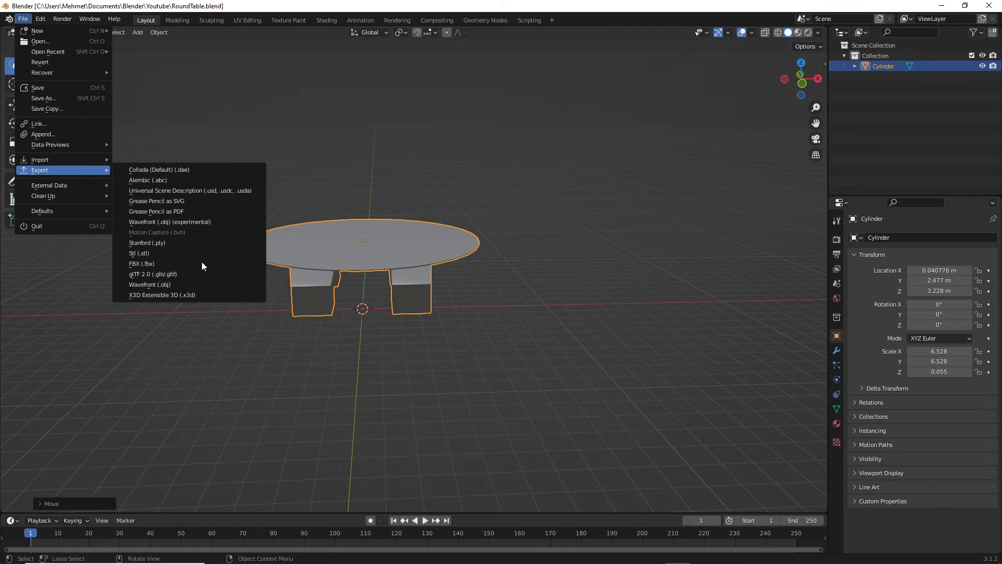
click(168, 265)
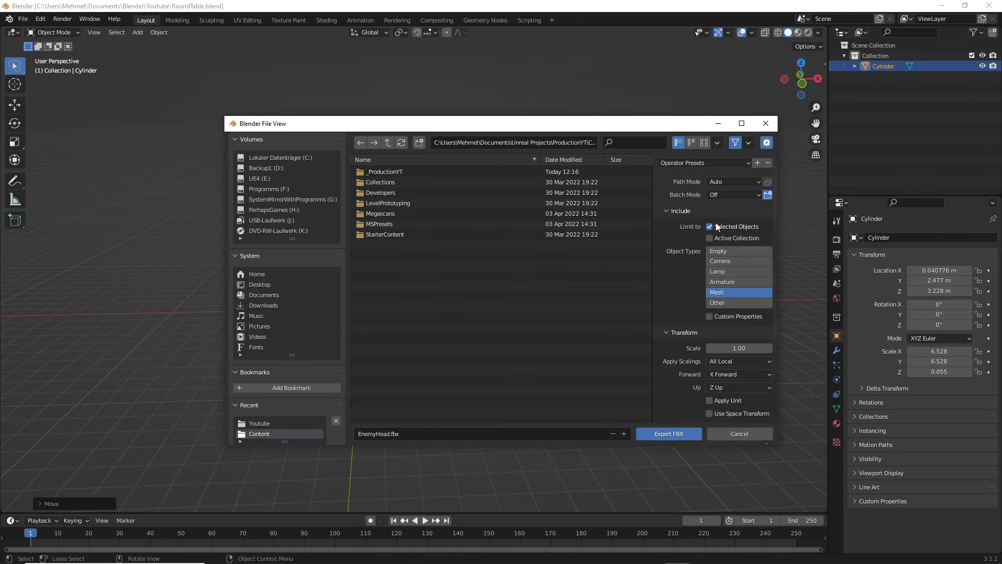
scroll(728, 255, down, 3)
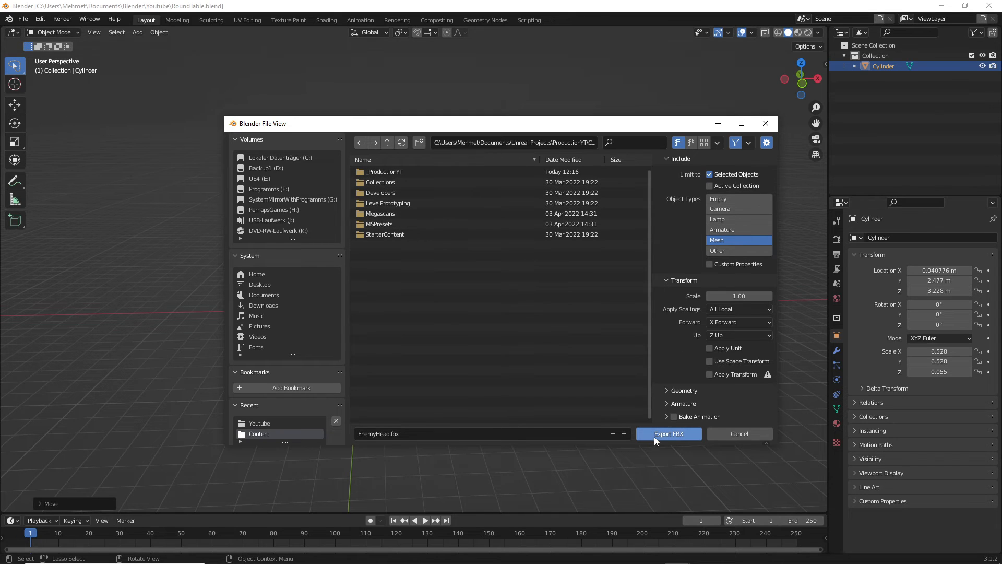
click(676, 433)
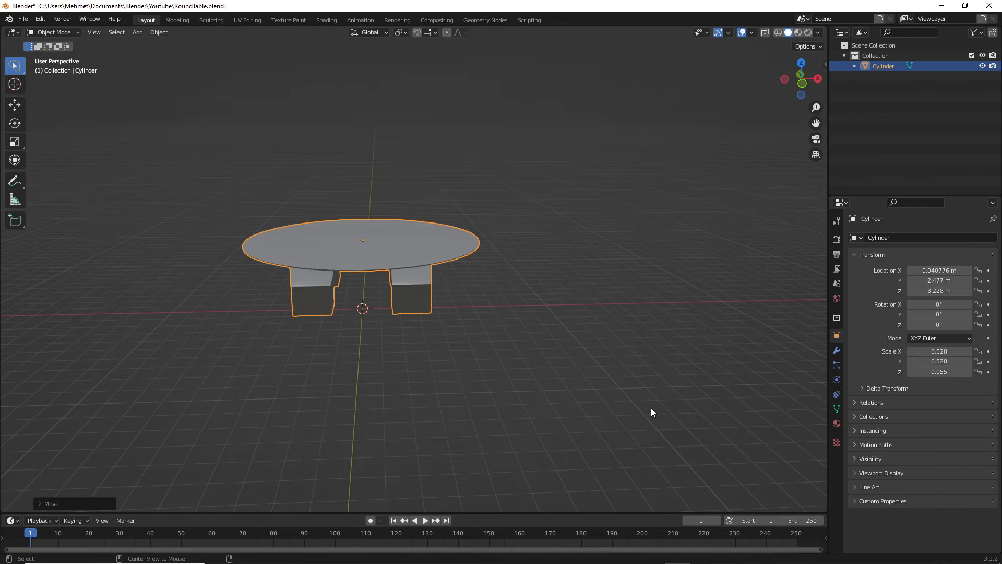
Step: Switch to the Unreal Editor and import the detected EnemyHead source file as a static mesh
key(alt+Tab)
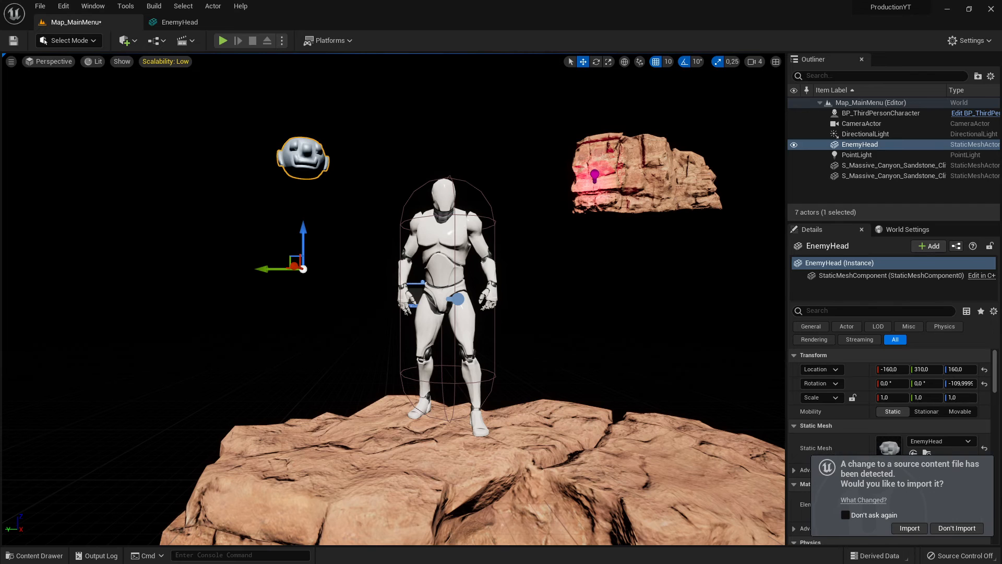
click(910, 528)
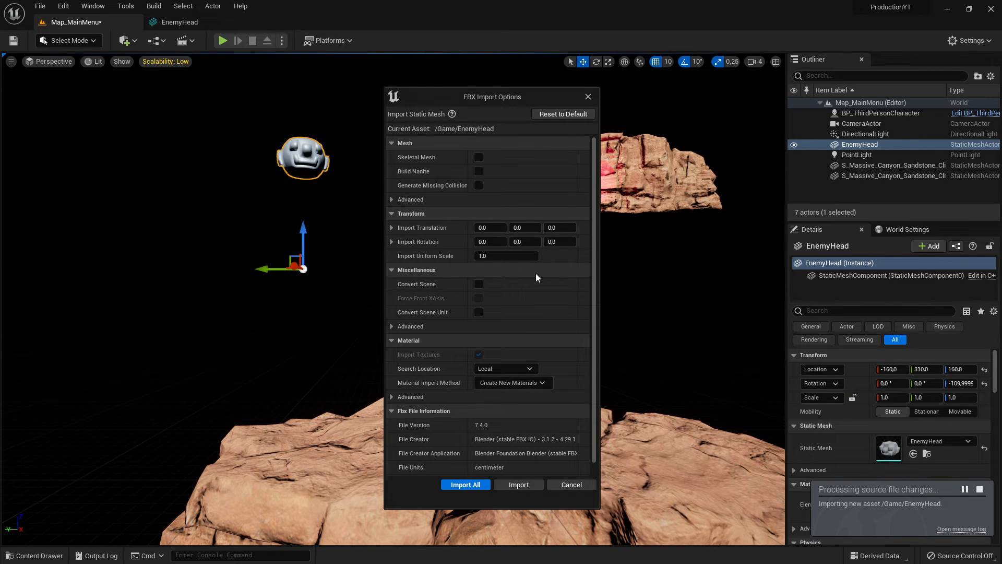
scroll(540, 277, down, 1)
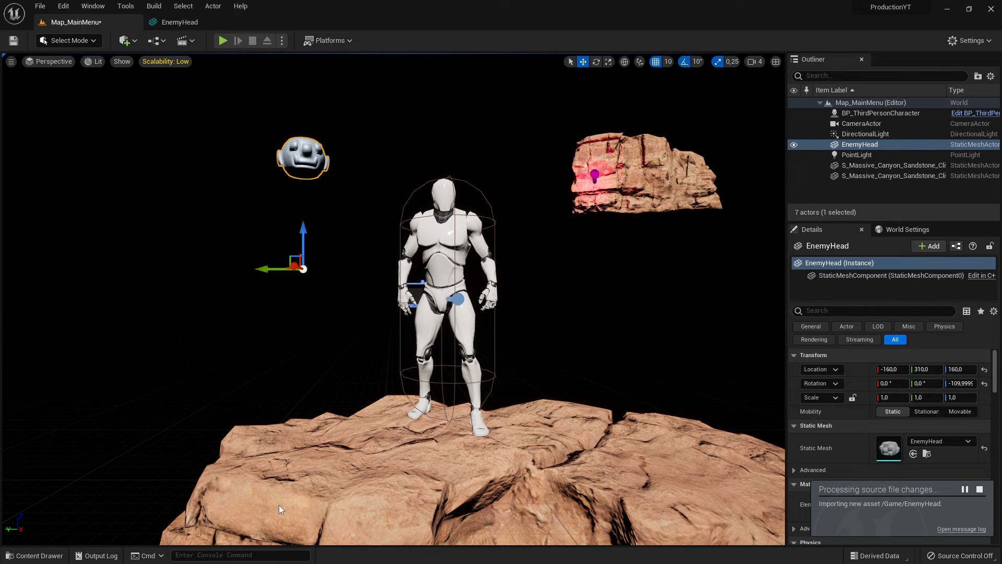
Step: Try to move the newly imported EnemyHead mesh from the Content folder into the _ProductionYT StaticMesh folder
click(32, 556)
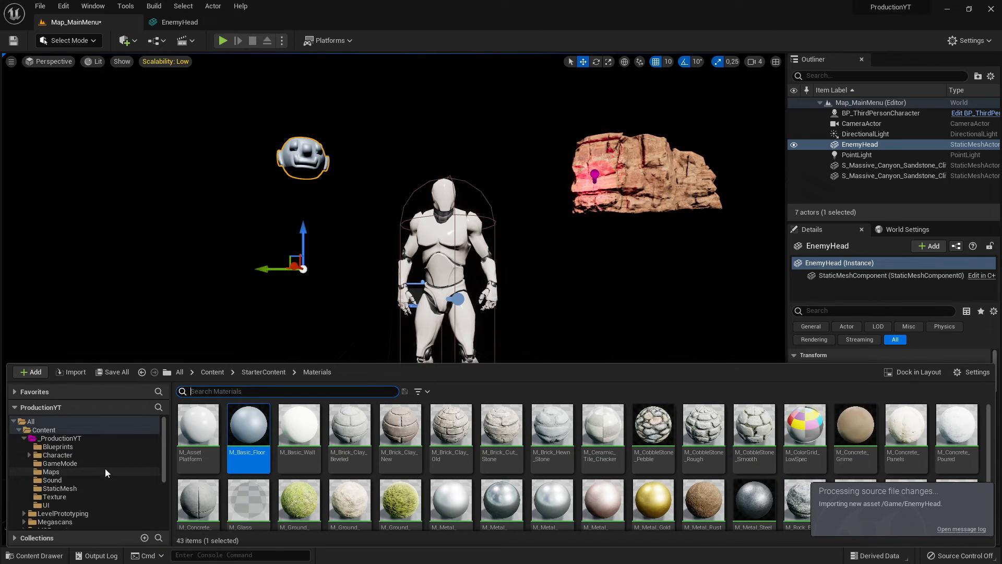
click(44, 430)
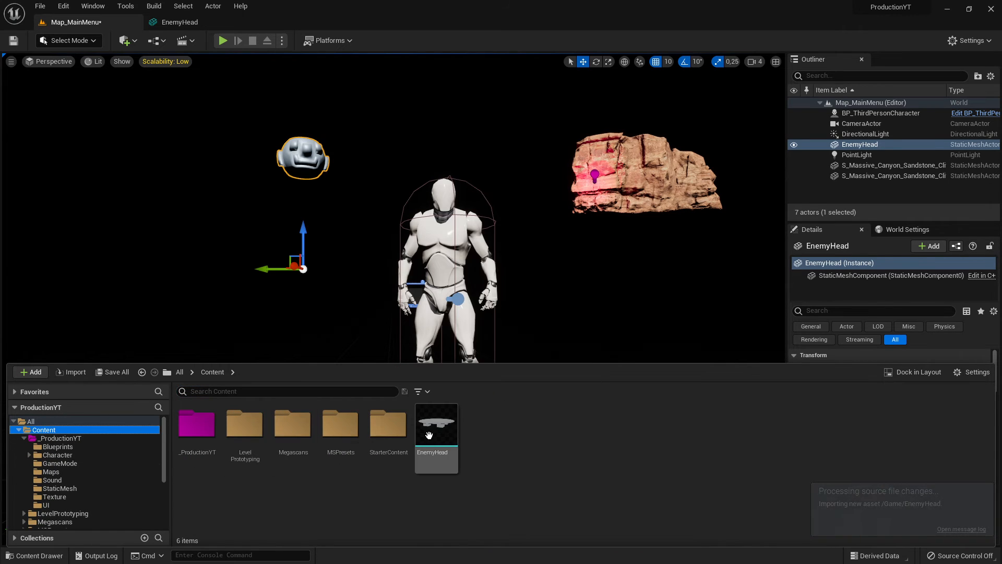
drag(431, 434, 88, 489)
click(148, 511)
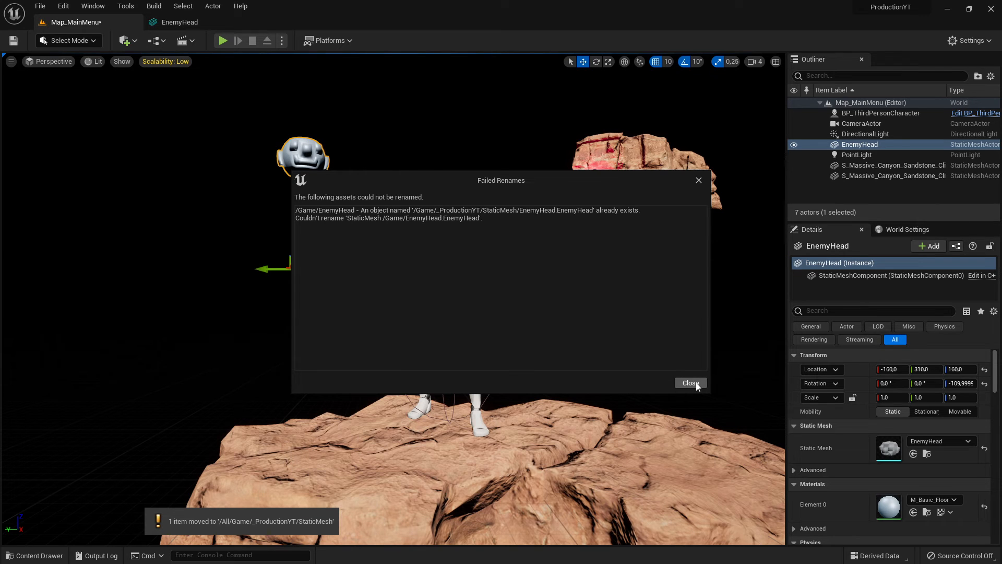
click(691, 384)
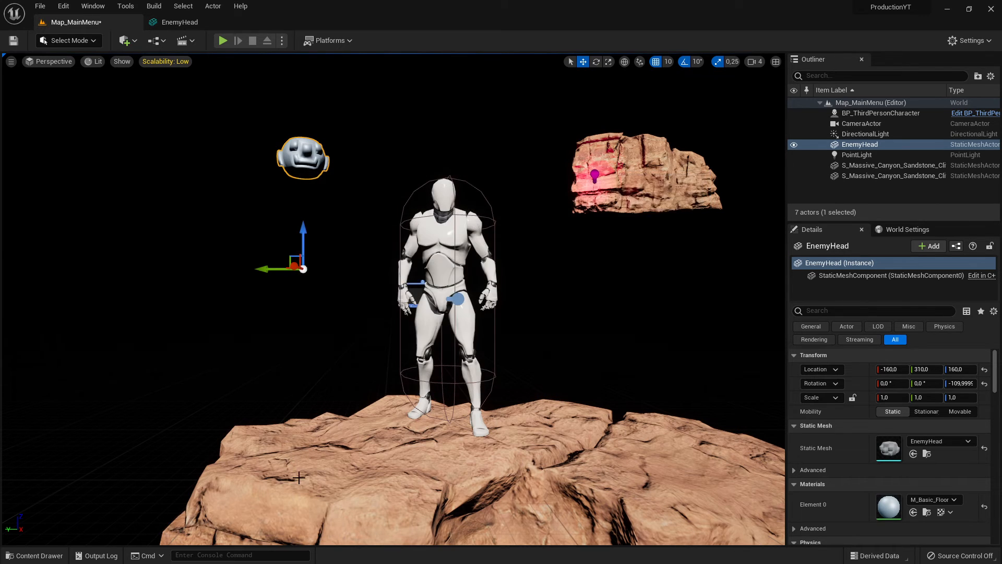
Step: Rename the imported table mesh in the Content folder to RoundTable
click(39, 557)
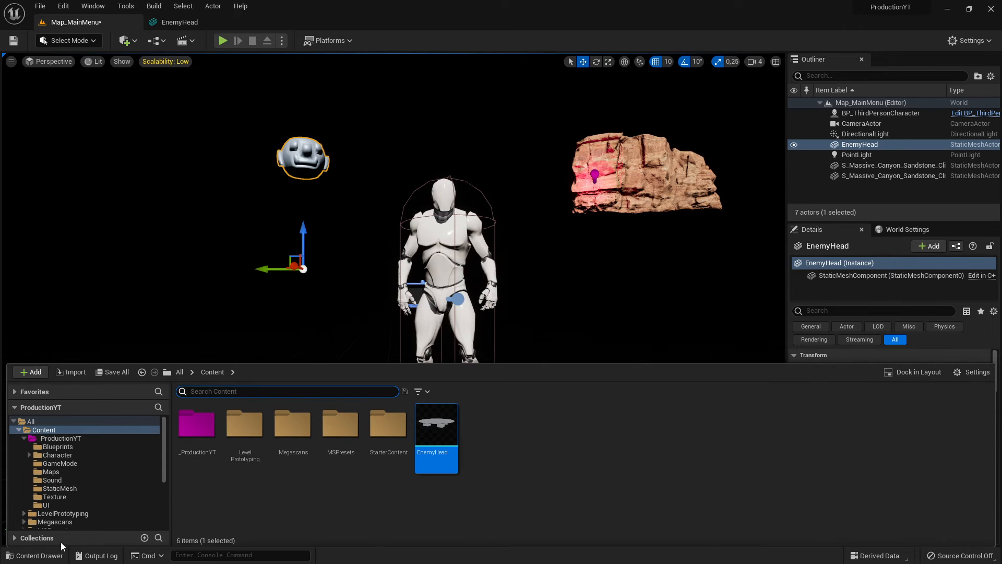
click(435, 467)
click(435, 467)
key(F2)
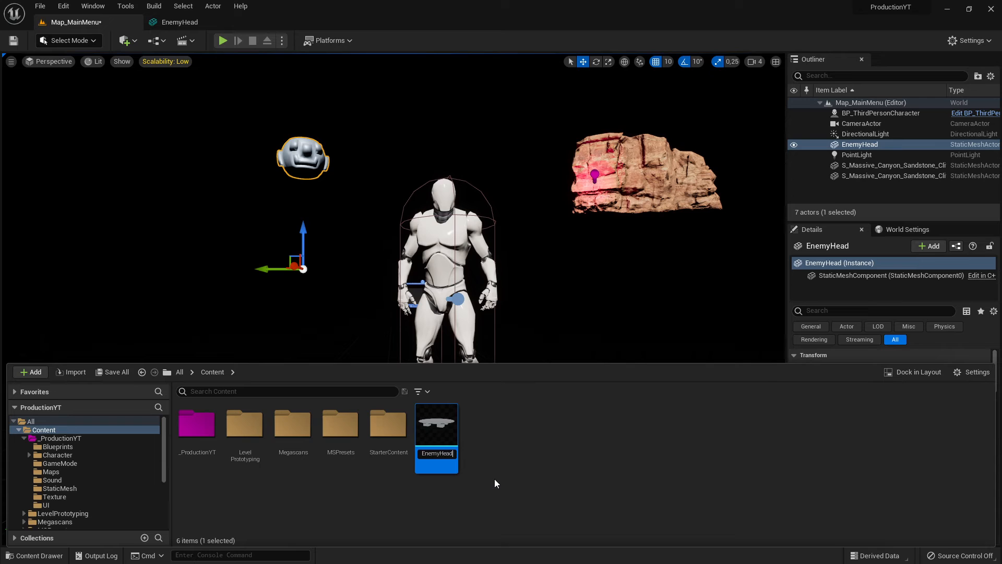
key(BackSpace)
key(BackSpace)
key(BackSpace)
key(BackSpace)
key(BackSpace)
key(BackSpace)
key(BackSpace)
key(BackSpace)
key(BackSpace)
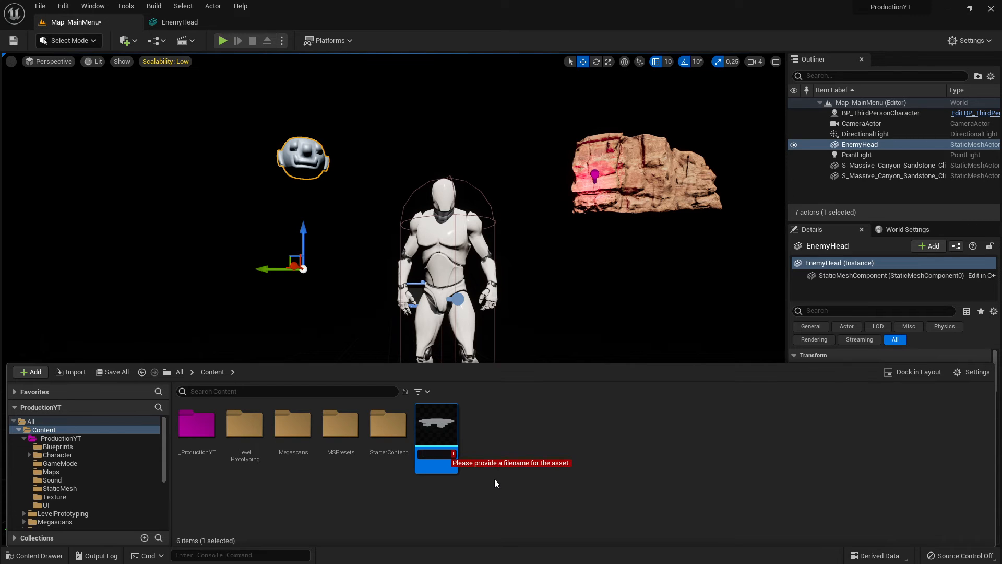
text(RoundT)
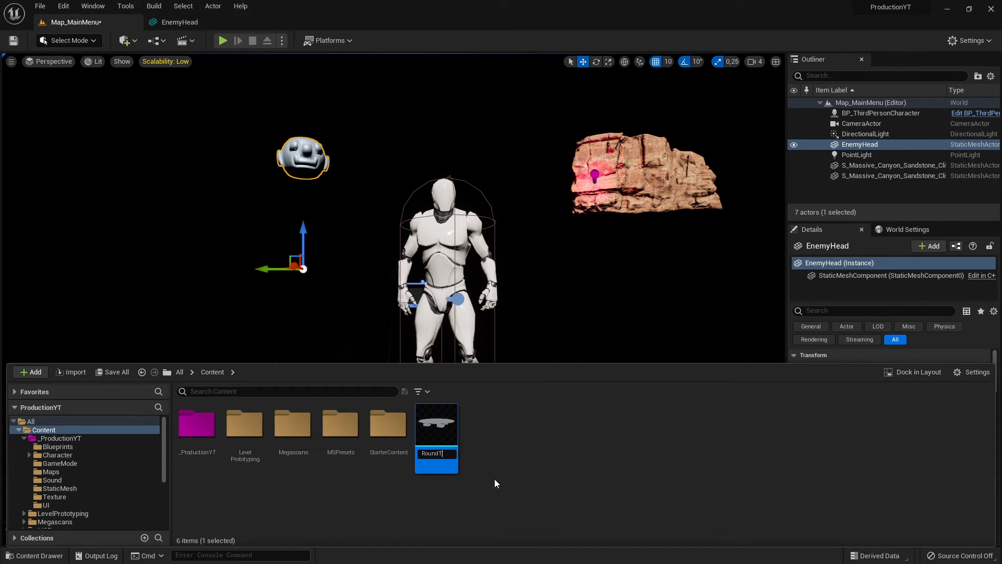
text(able)
key(Return)
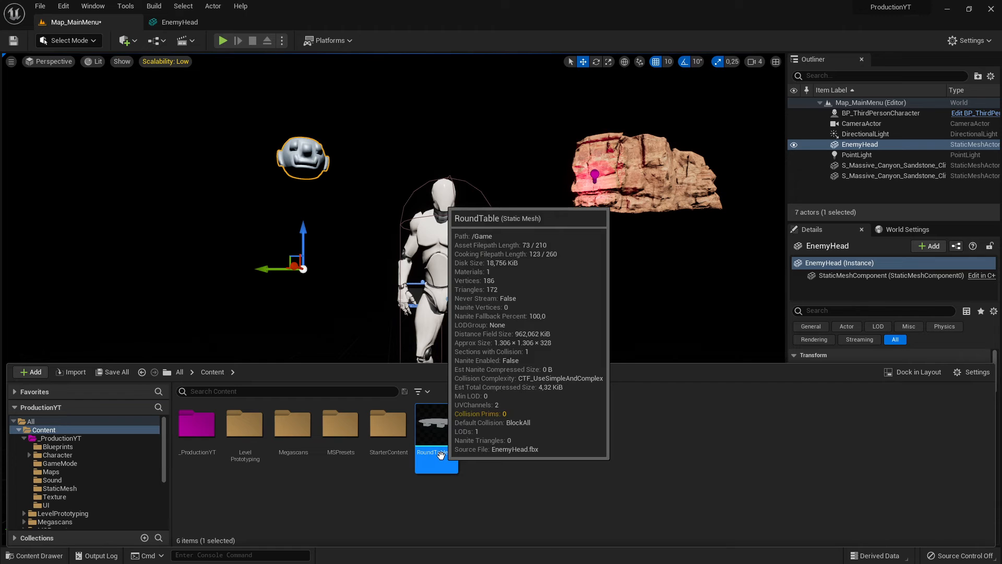
Step: Move the RoundTable mesh into the _ProductionYT StaticMesh folder and fix up the redirectors in the Content folder
drag(413, 443, 79, 488)
click(107, 506)
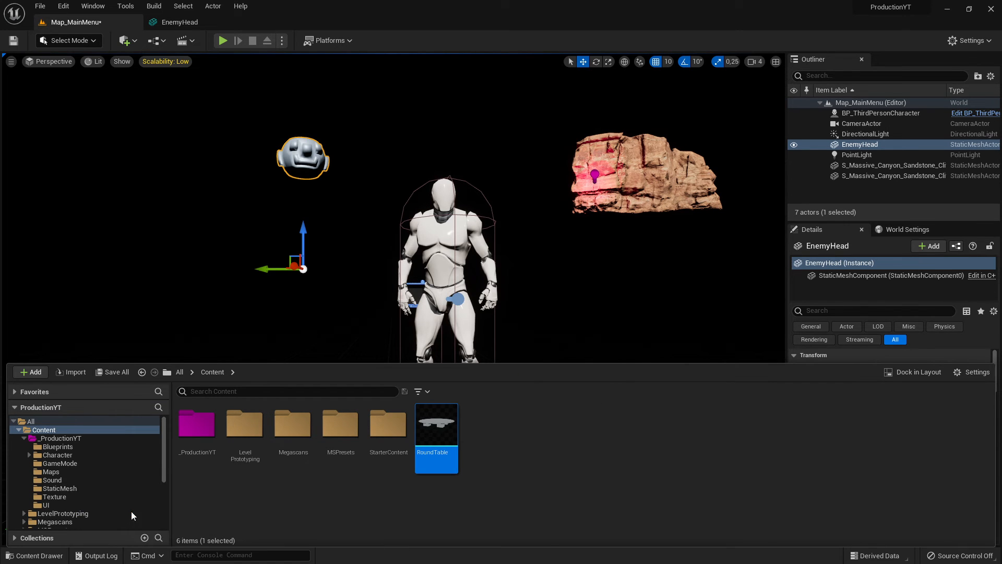
right_click(42, 434)
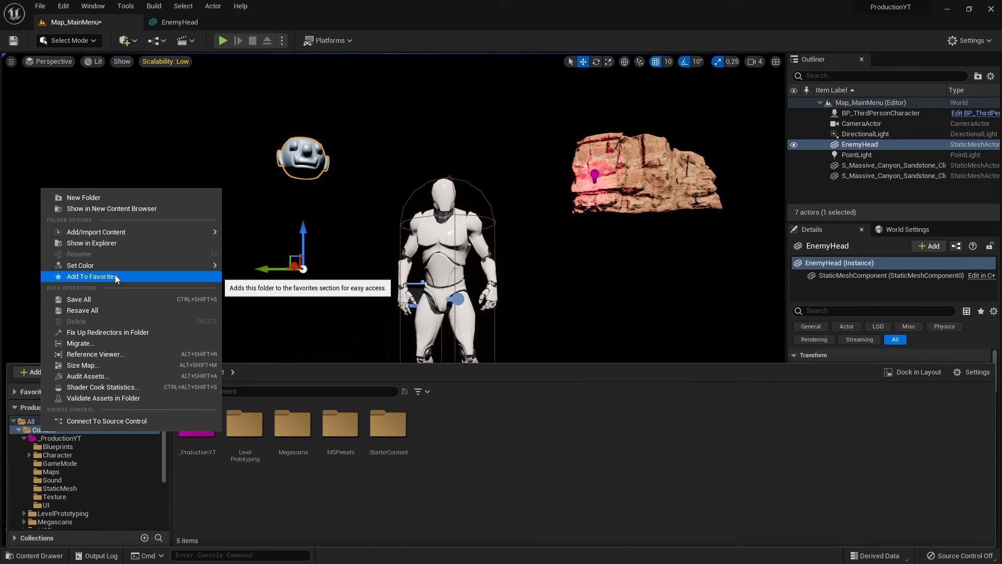
click(231, 484)
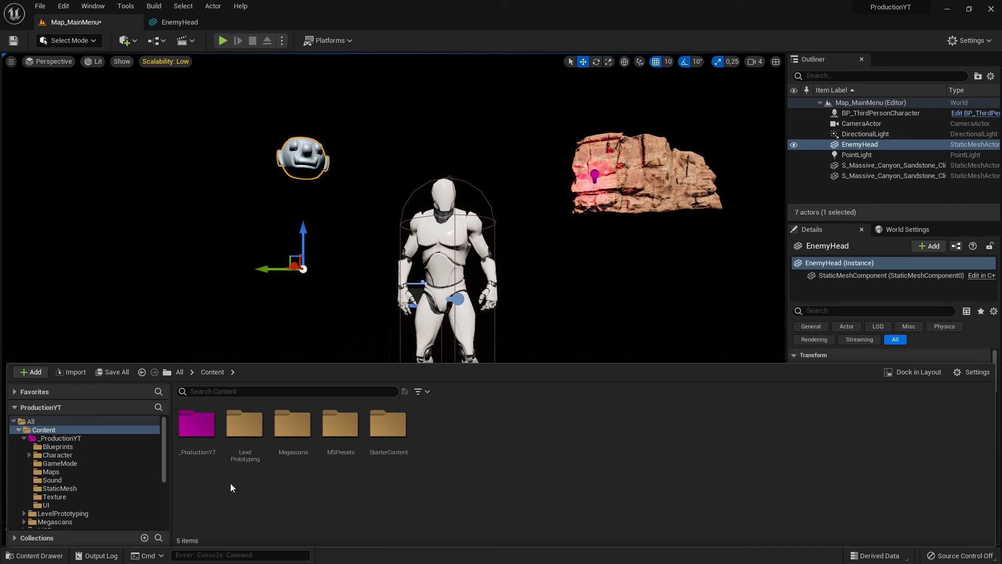
right_click(39, 433)
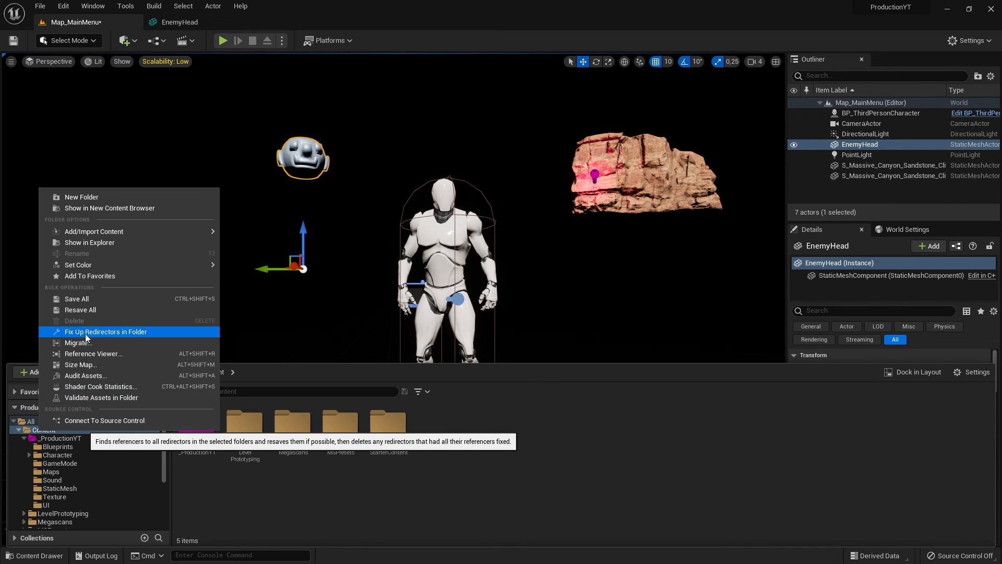
click(83, 333)
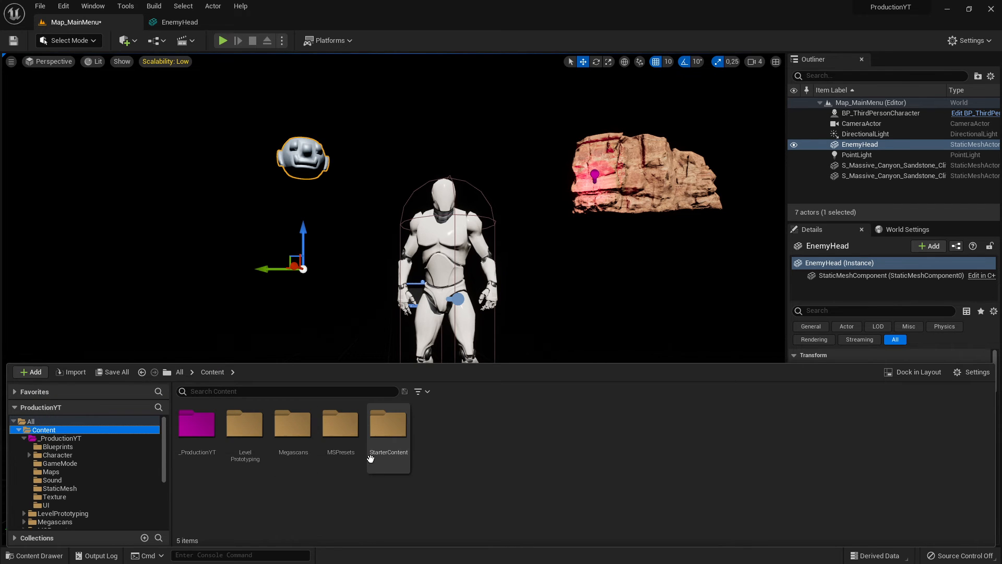
Step: Place the RoundTable mesh from the StaticMesh folder into the level near the character
click(59, 481)
click(84, 487)
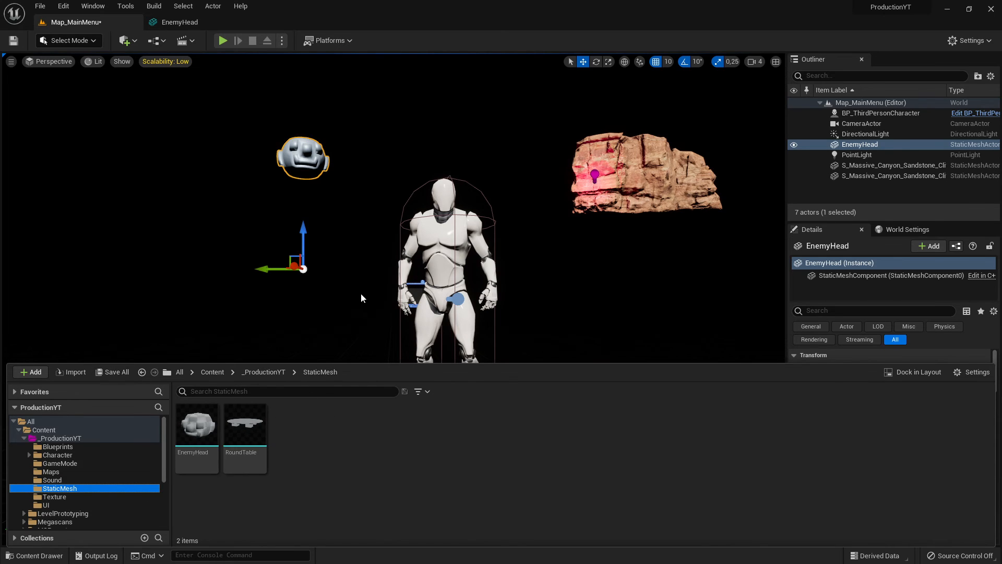
key(s)
right_drag(361, 292, 340, 314)
key(d)
key(w)
key(s)
key(a)
click(22, 556)
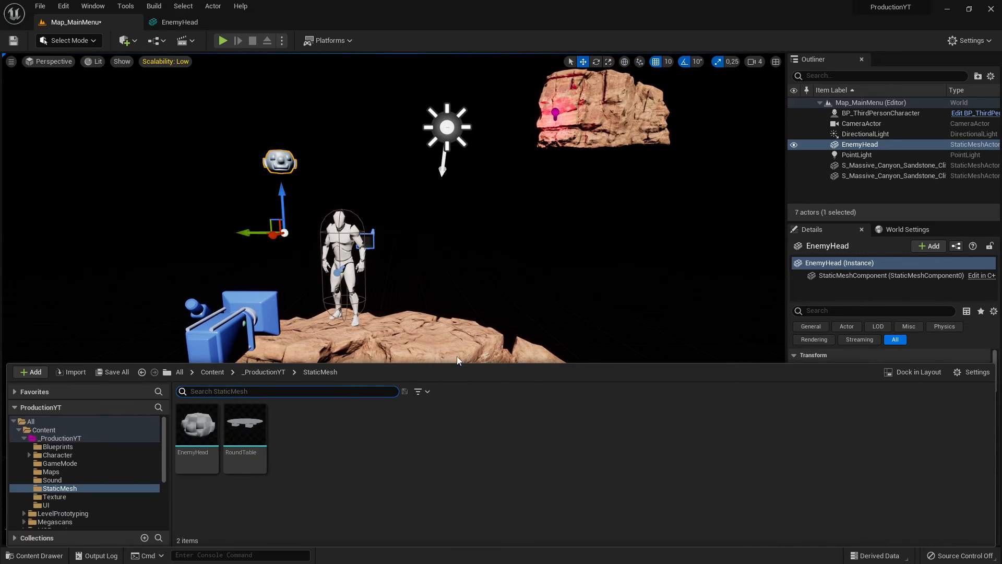
drag(242, 416, 366, 298)
Step: Examine the placed table's size and position relative to the character in the level
key(a)
right_drag(366, 298, 326, 297)
key(s)
key(d)
key(w)
key(d)
key(w)
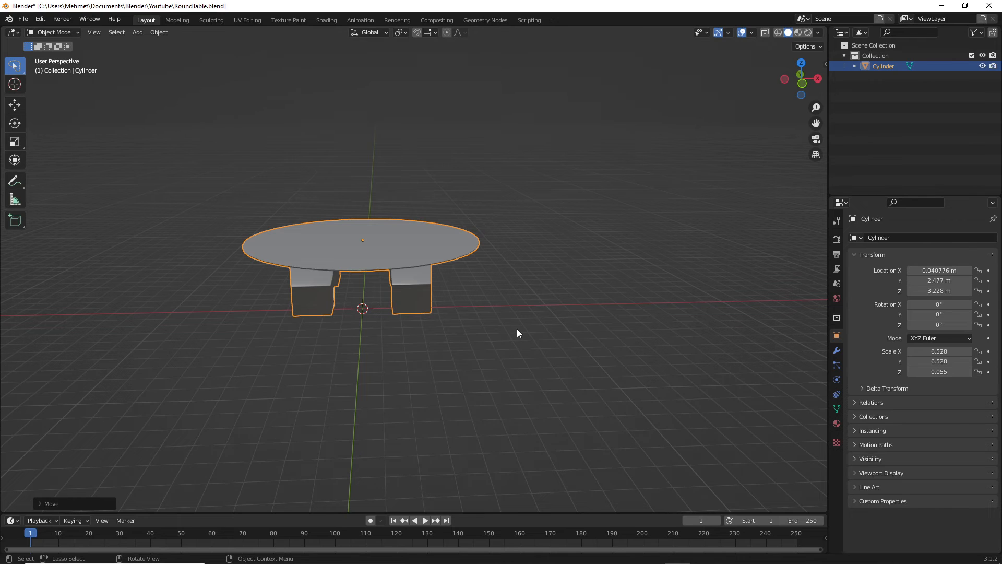
Step: Examine the round table model's legs and top in Blender from the front and from several angles
key(KP_1)
scroll(469, 246, down, 5)
scroll(469, 247, up, 8)
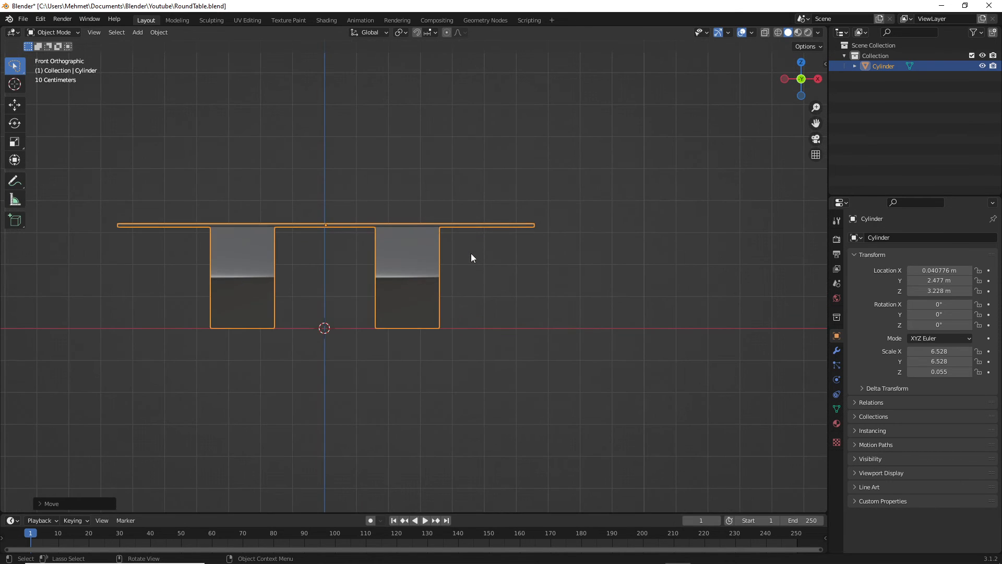
middle_drag(471, 257, 502, 225)
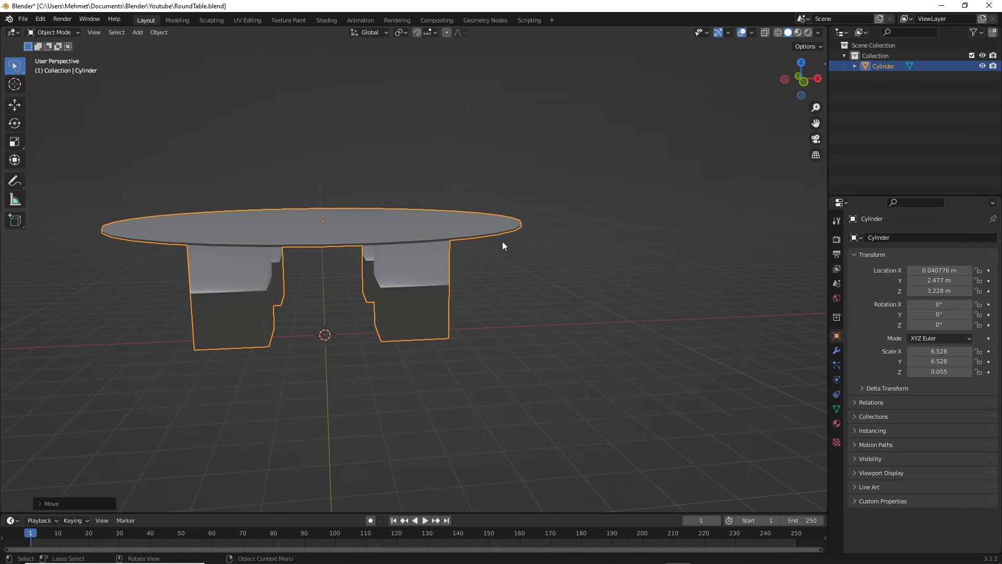
mouse_move(503, 242)
middle_down()
mouse_move(453, 233)
mouse_move(466, 221)
mouse_move(475, 245)
mouse_move(488, 236)
middle_up()
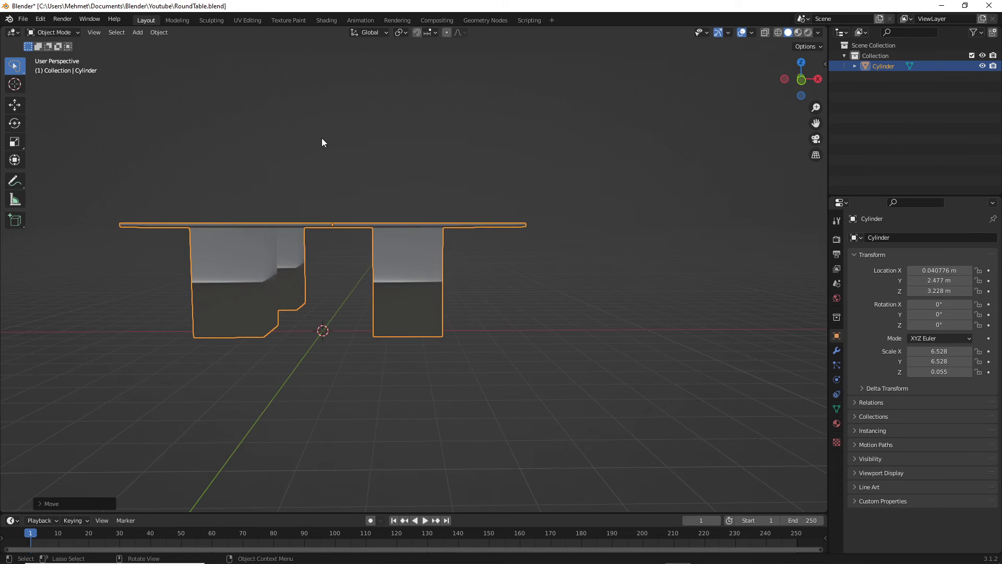
Step: Review the FBX export settings for the table, including its transform options, and close the export without saving
click(23, 19)
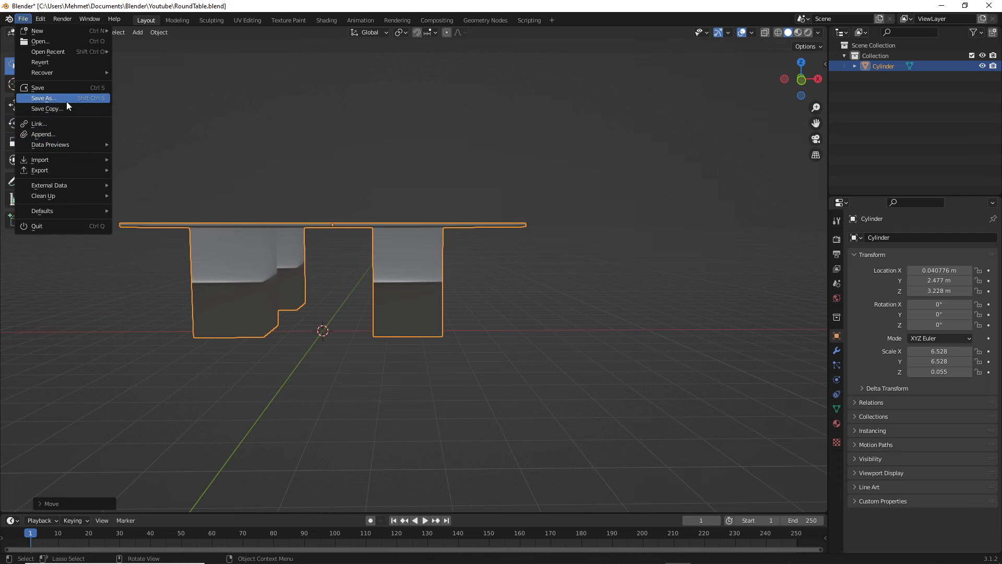
mouse_move(73, 170)
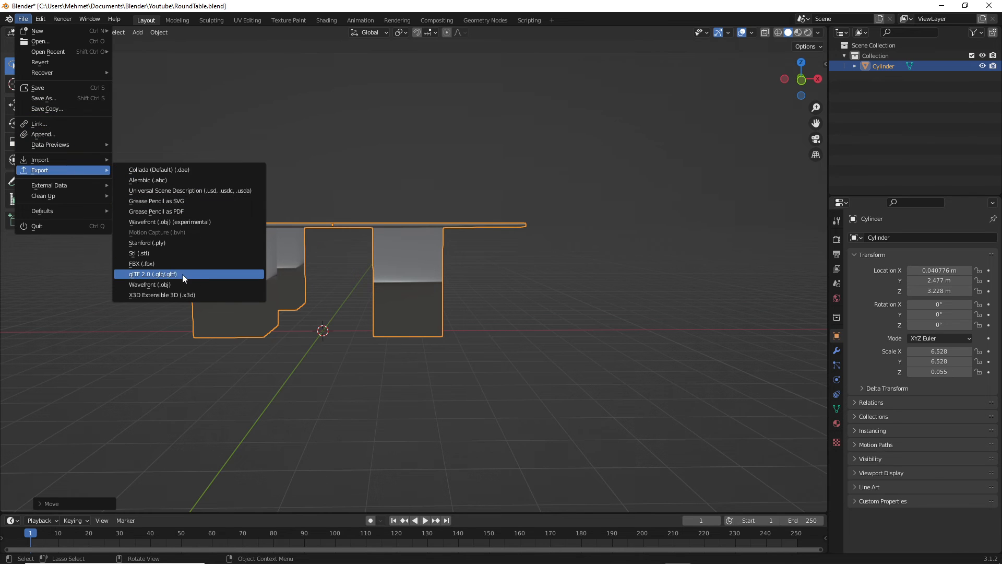
click(146, 263)
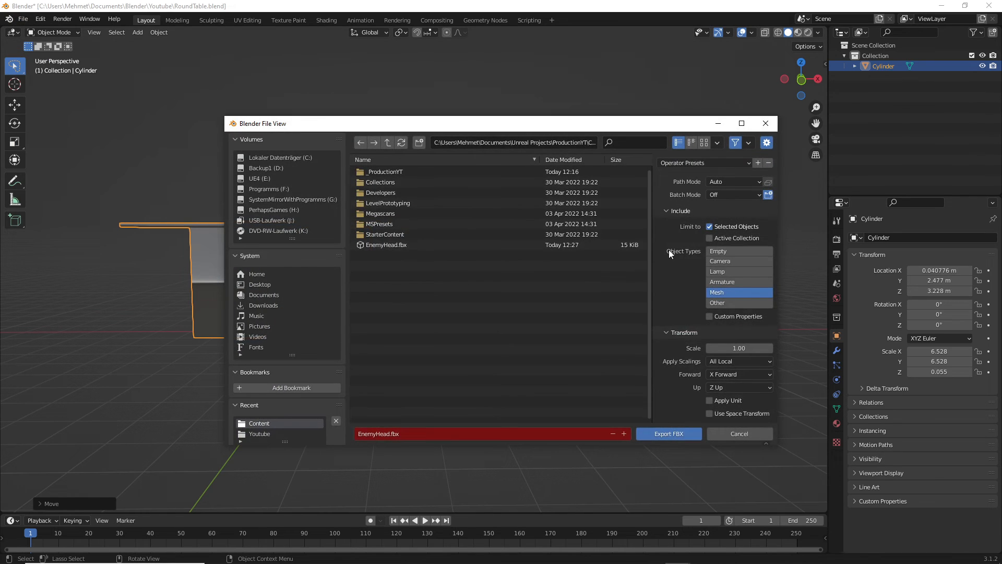
scroll(732, 302, down, 3)
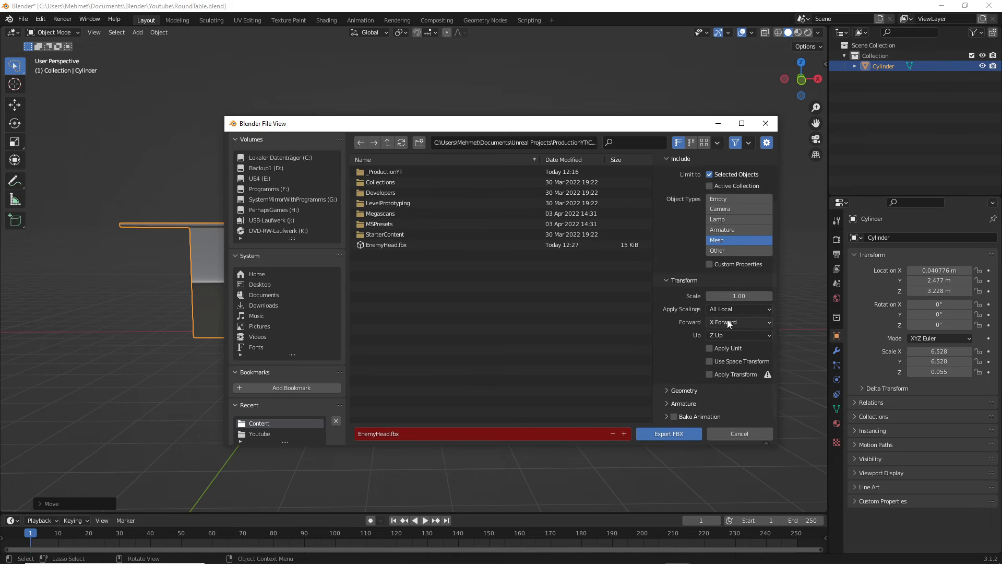
click(765, 124)
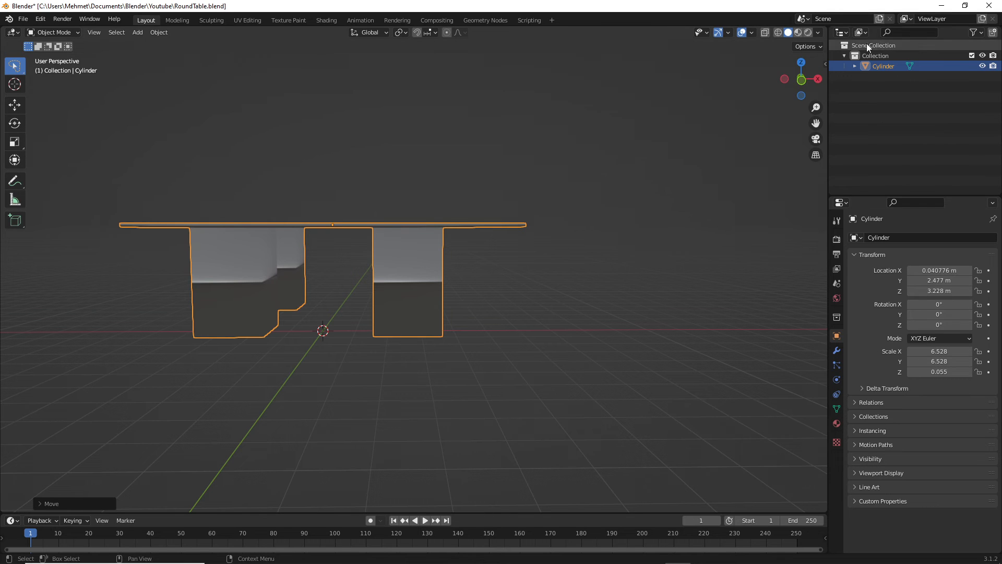
Step: Switch back to Unreal Engine and scale the RoundTable actor uniformly to 0.25
click(942, 6)
right_drag(543, 251, 479, 287)
key(e)
key(r)
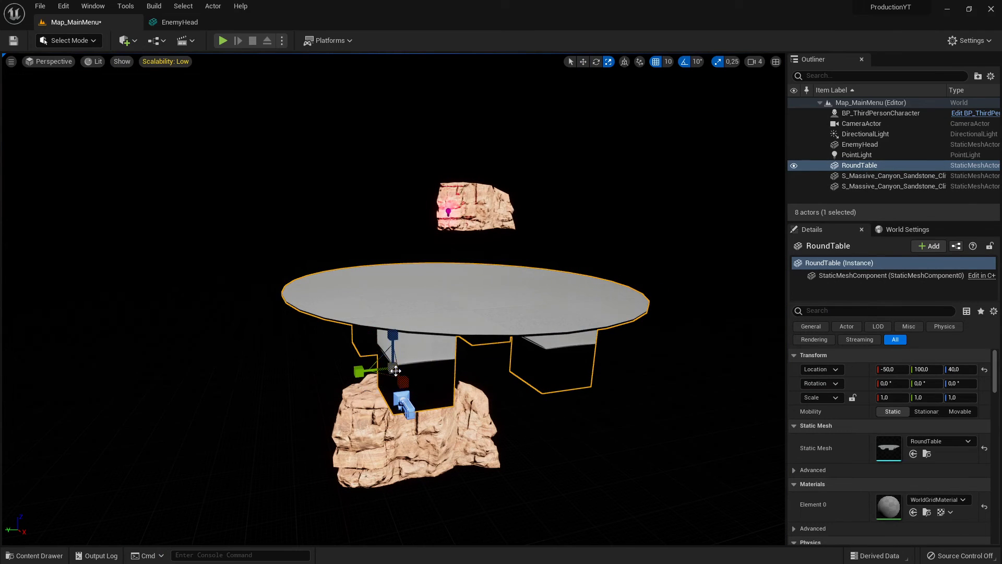
drag(392, 369, 368, 380)
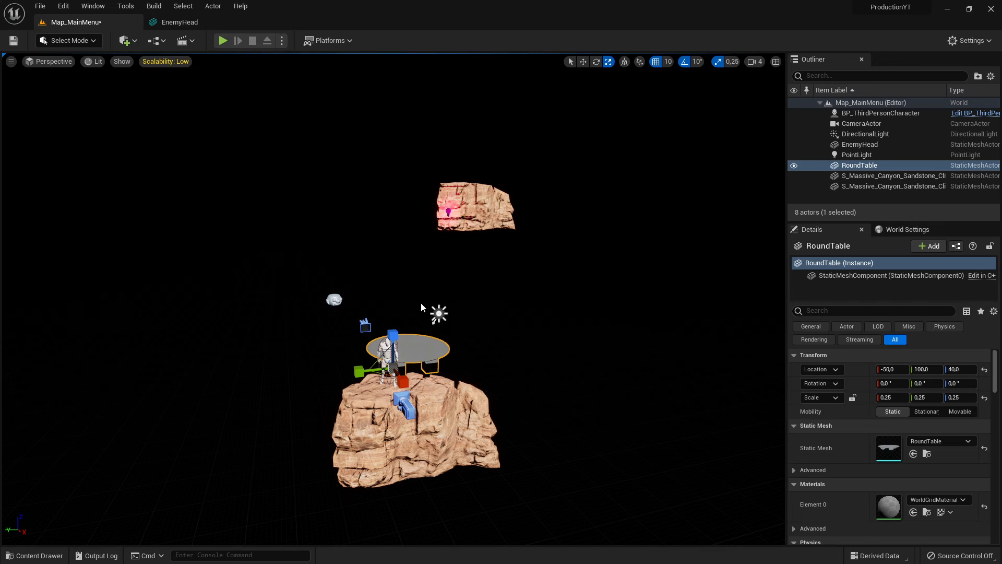
Step: Move the RoundTable to location X -140, Y -40 behind the character and preview the level in play mode
right_drag(422, 304, 402, 307)
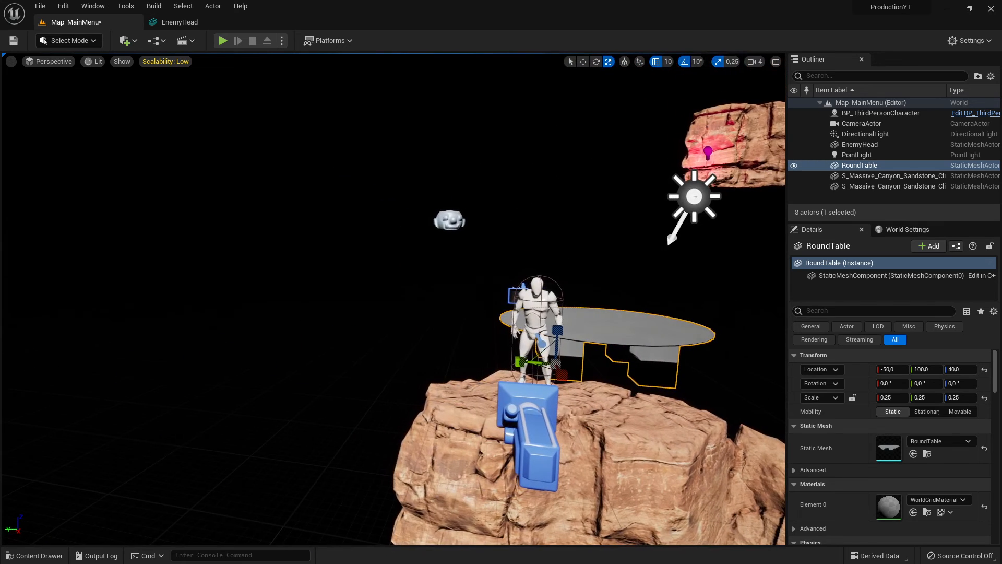
key(w)
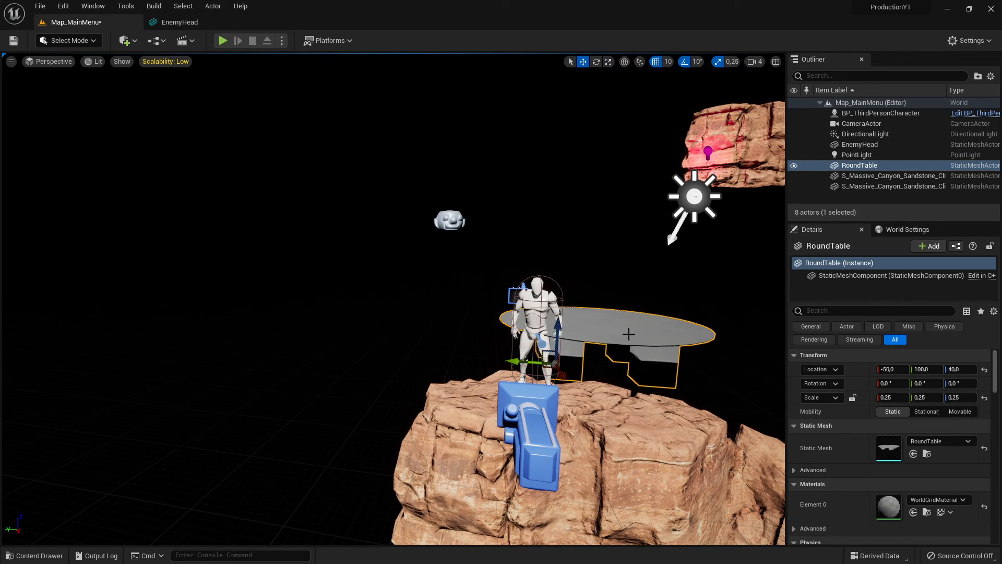
drag(524, 359, 595, 367)
drag(655, 377, 638, 363)
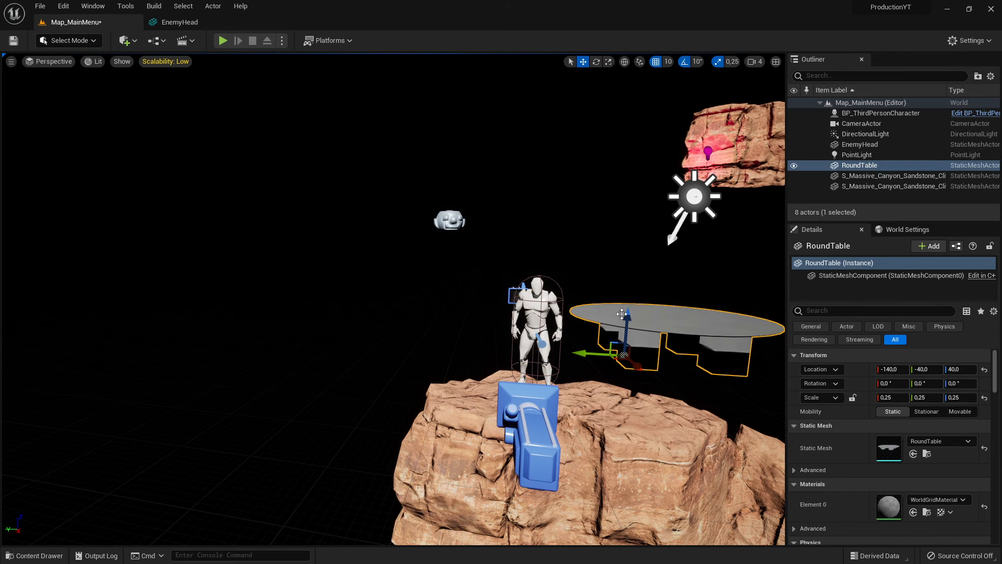
click(223, 41)
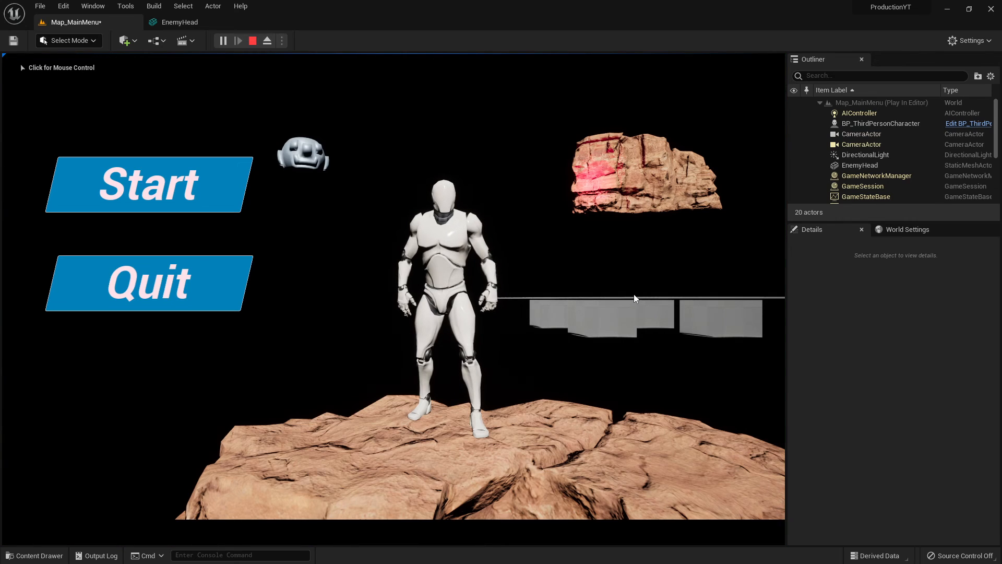
key(Escape)
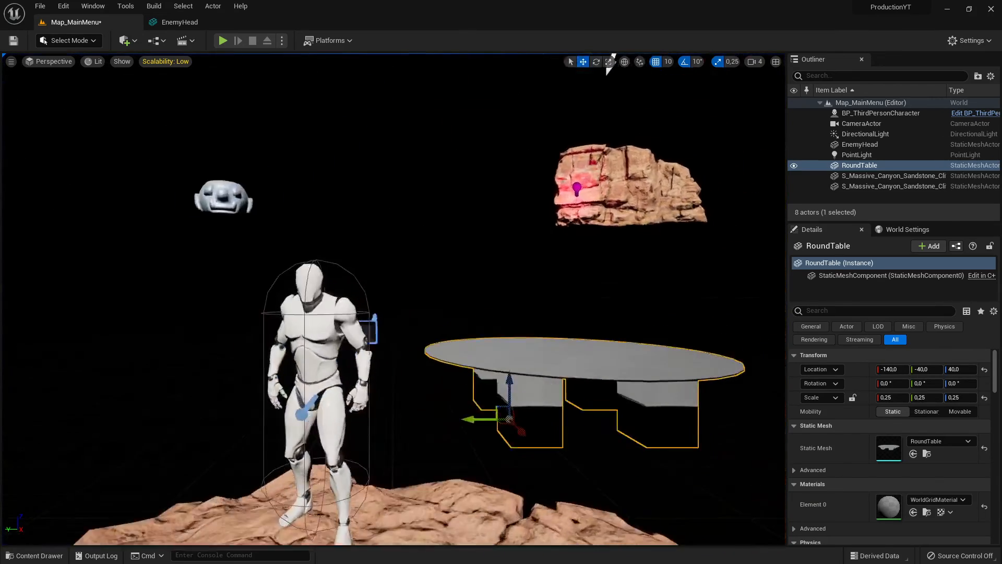
Step: Rotate the RoundTable to -10° around Y and preview the level in play mode
right_drag(583, 249, 564, 266)
key(e)
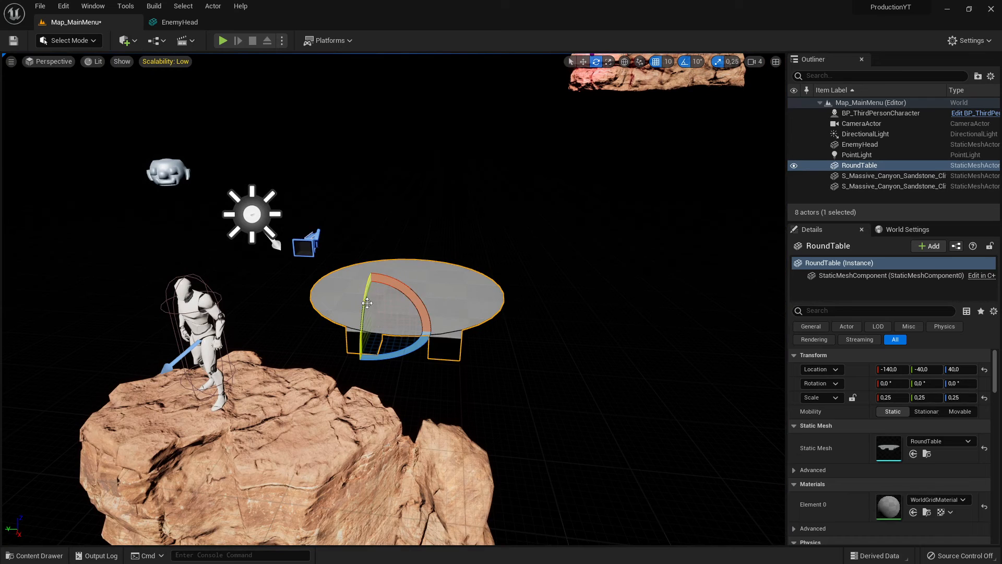
drag(367, 302, 366, 299)
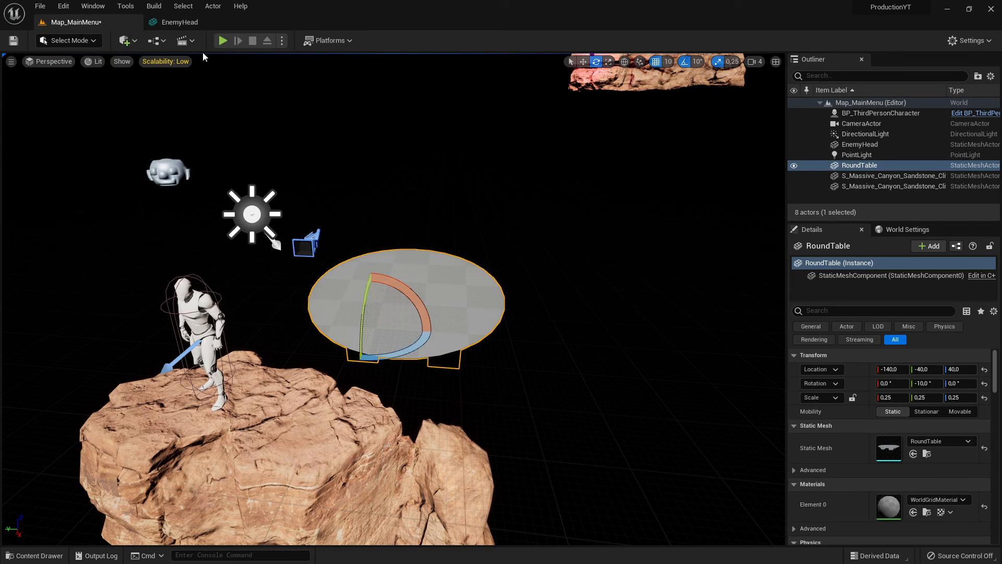
click(222, 41)
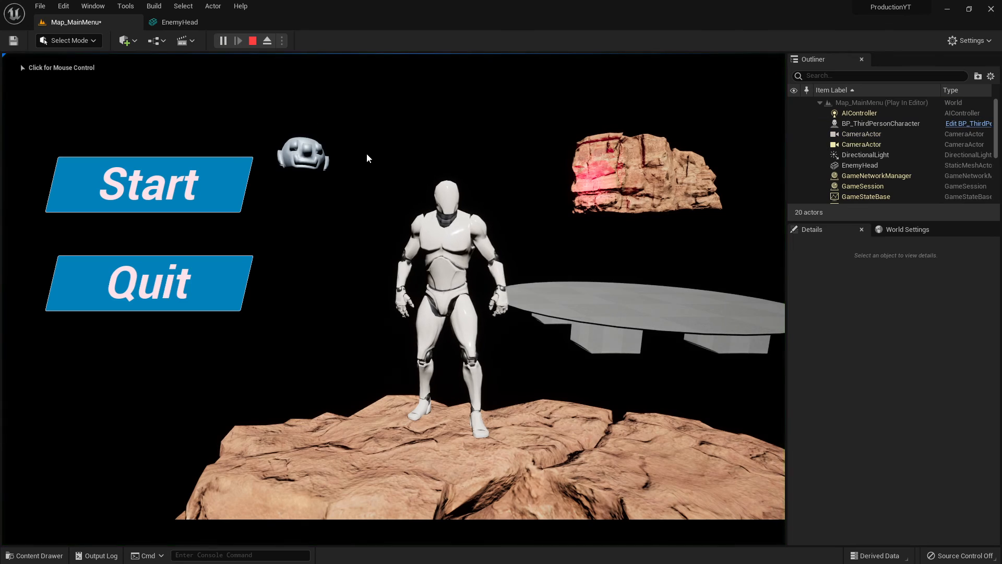
click(608, 287)
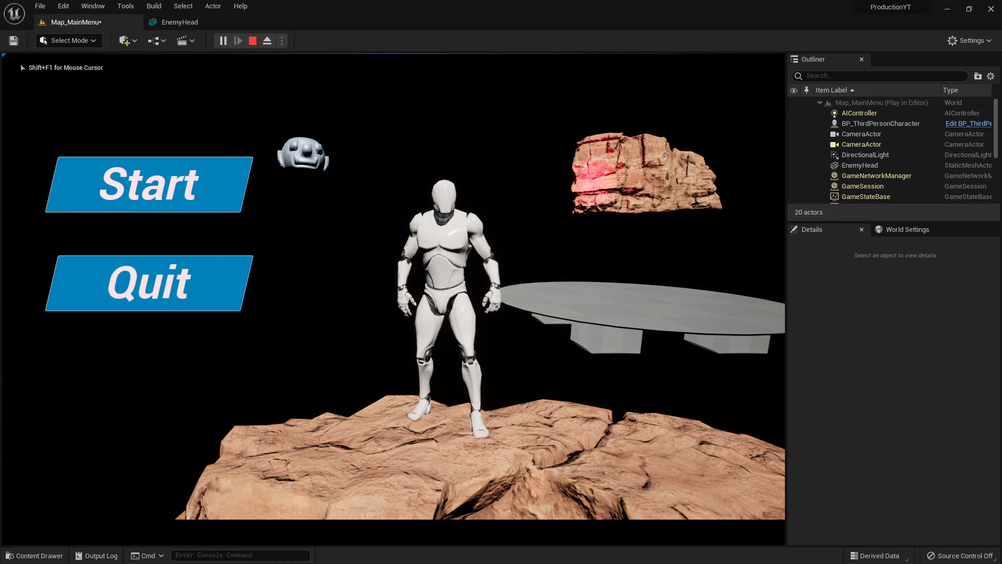
key(Escape)
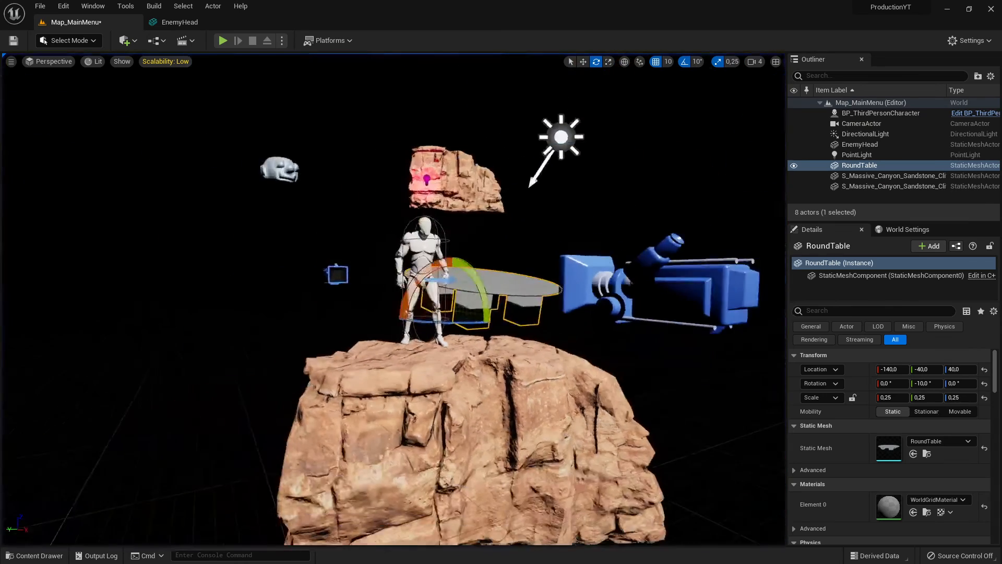
Step: Turn off grid, rotation and scale snapping, shrink the RoundTable uniformly to a scale of about 0.165, and preview the level
right_drag(578, 322, 548, 322)
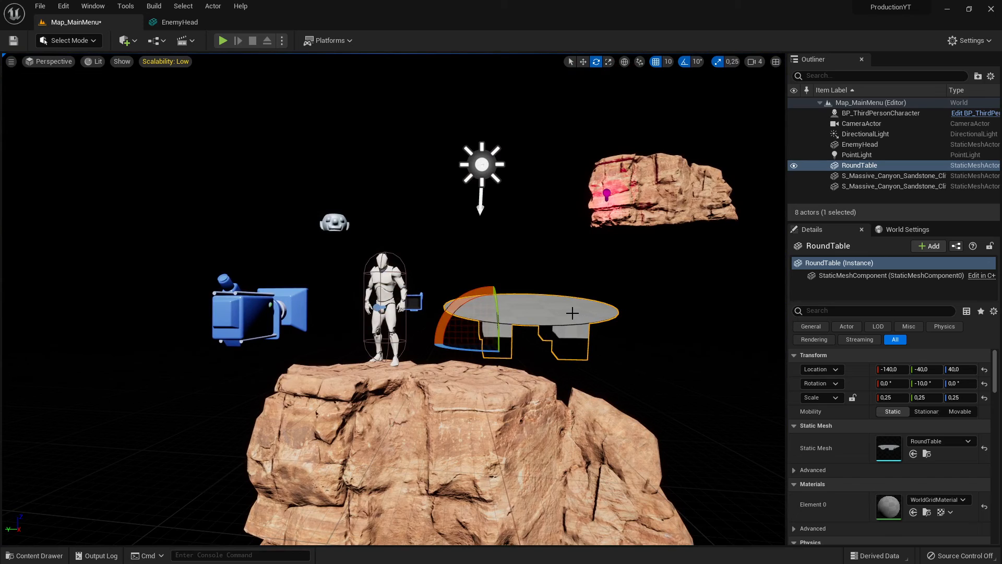
key(w)
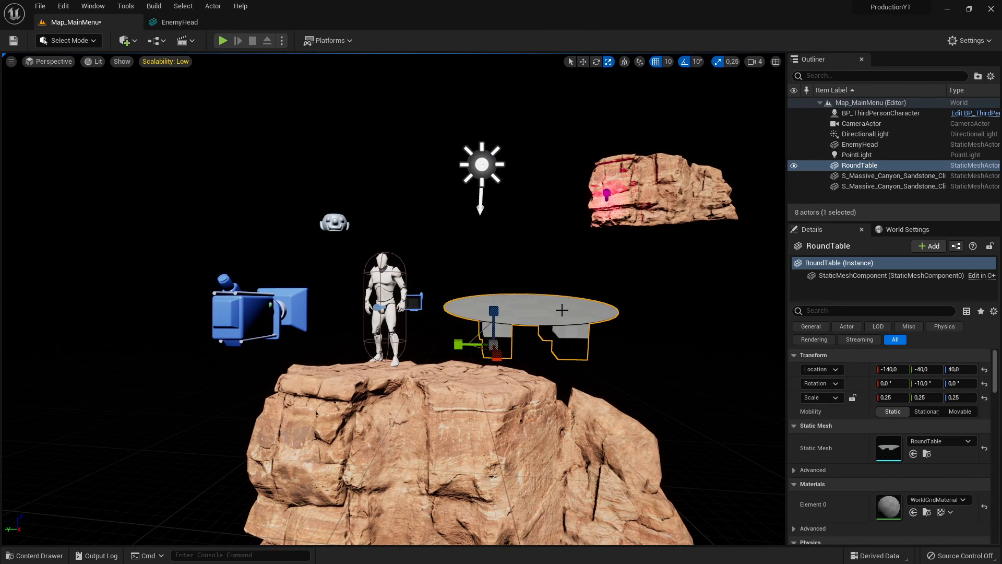
mouse_move(493, 344)
mouse_down()
mouse_move(503, 337)
mouse_move(483, 352)
mouse_move(493, 345)
mouse_up()
click(717, 63)
click(655, 61)
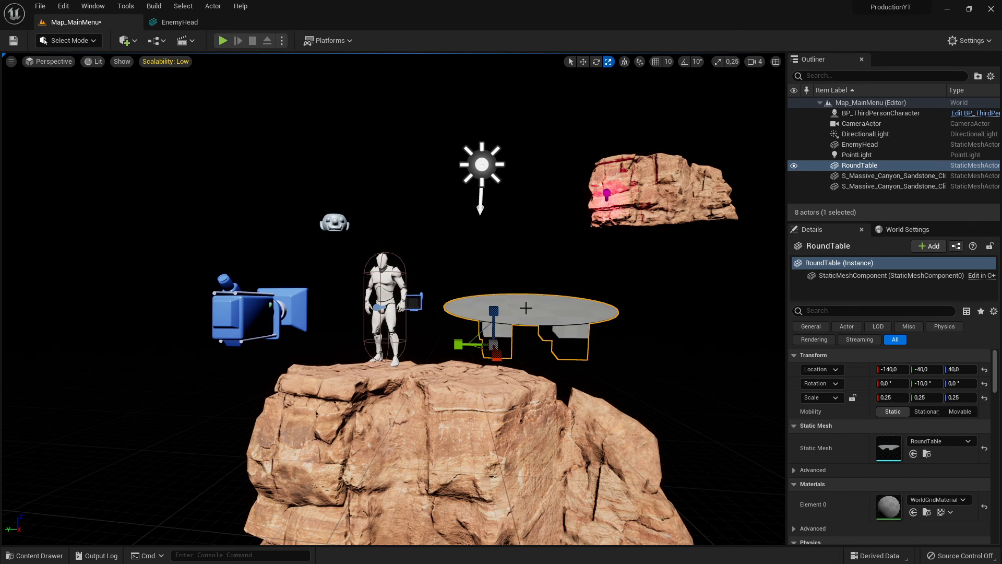
drag(500, 343, 487, 352)
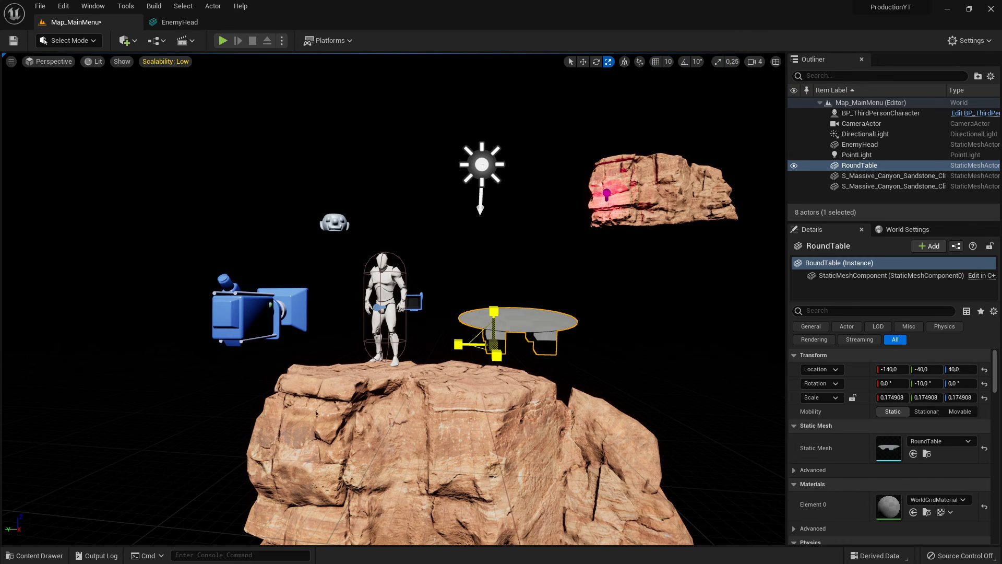
click(222, 40)
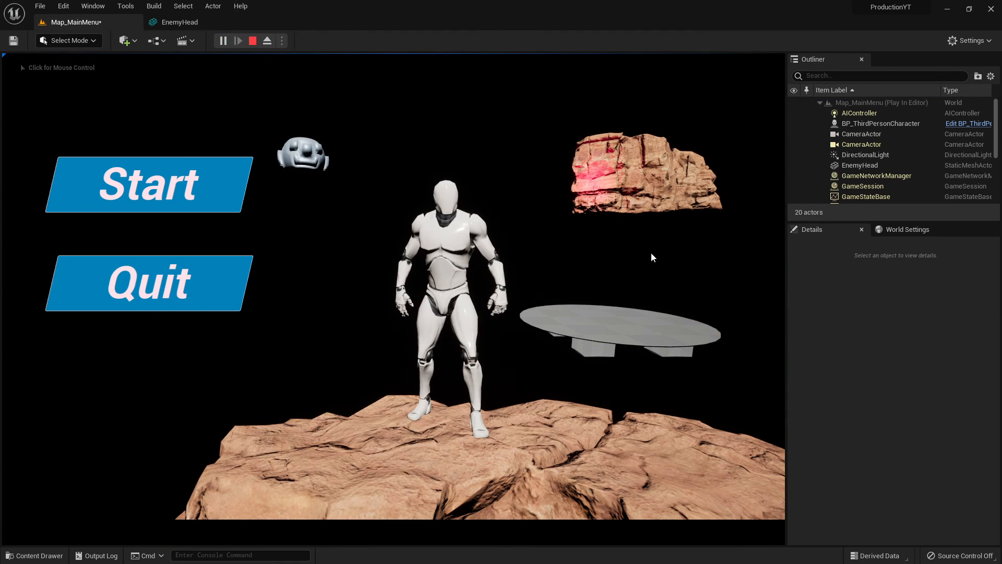
key(Escape)
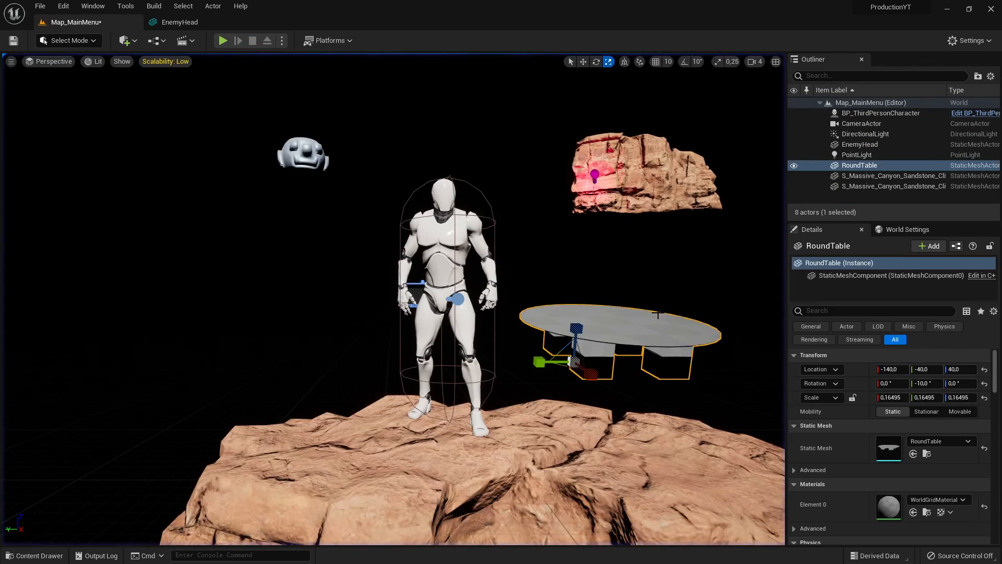
Step: Show the placeable light actors and try adding a point light on the rock beneath the RoundTable
right_drag(394, 299, 430, 290)
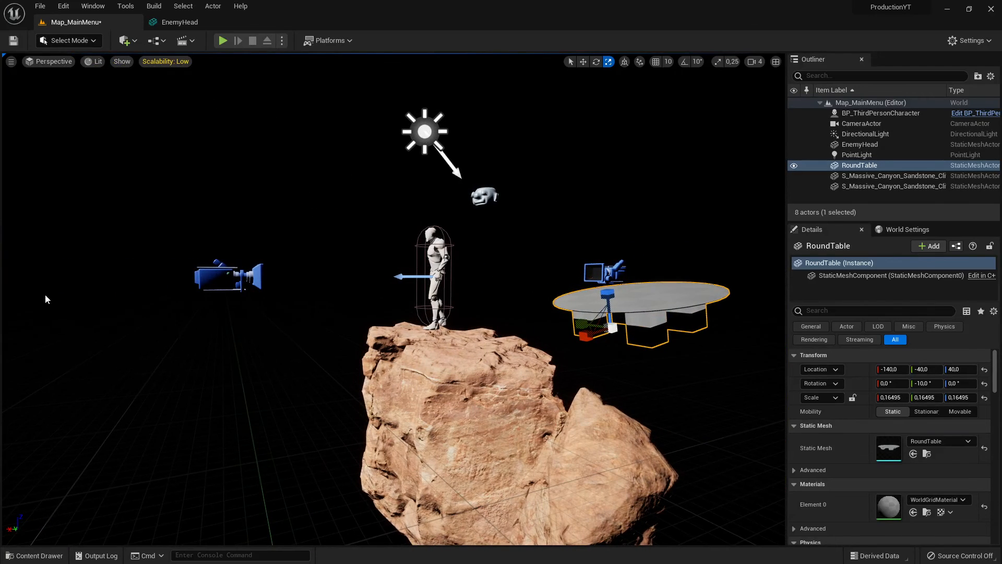
click(93, 7)
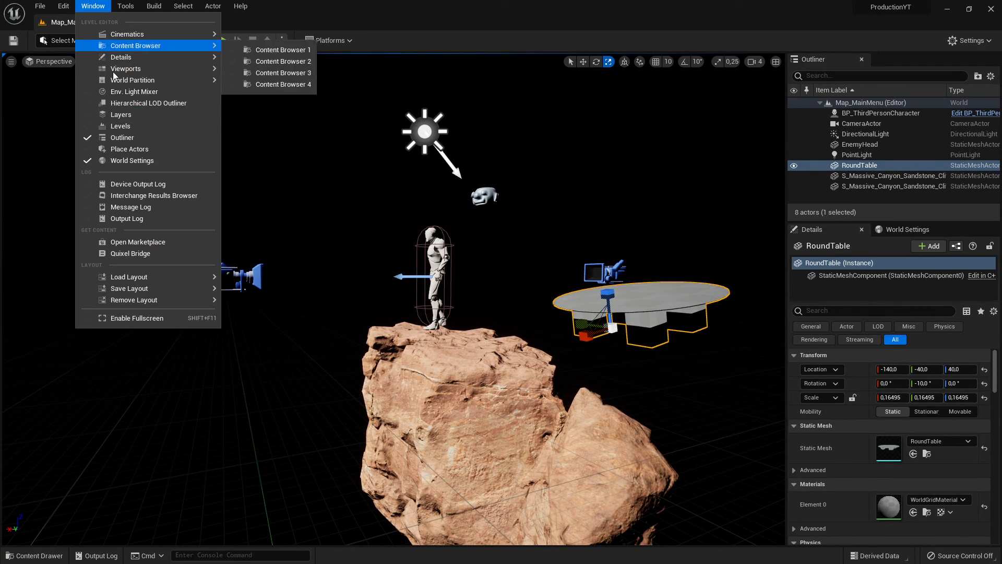
click(159, 151)
click(82, 95)
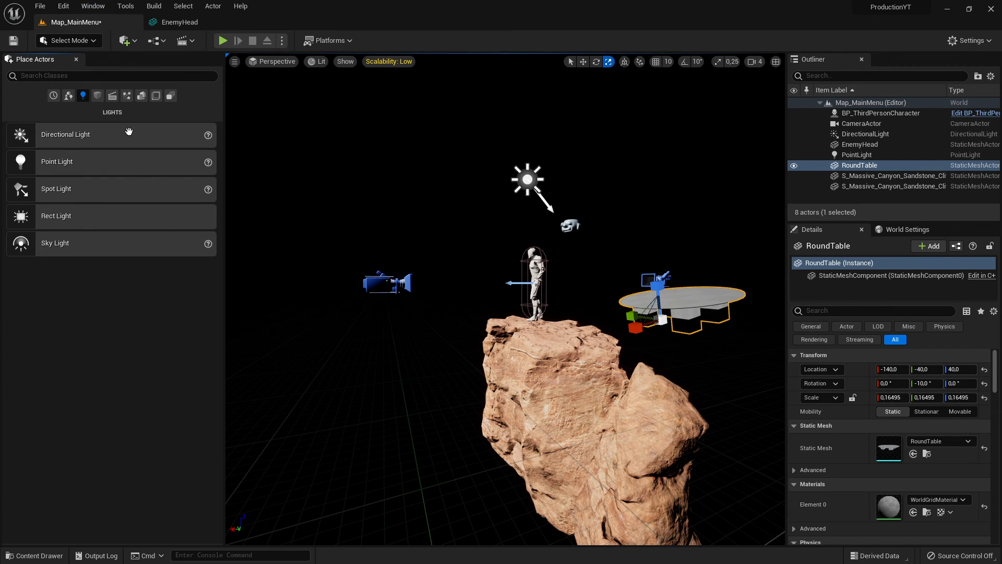
mouse_move(334, 225)
right_down()
mouse_move(355, 240)
mouse_move(316, 227)
right_up()
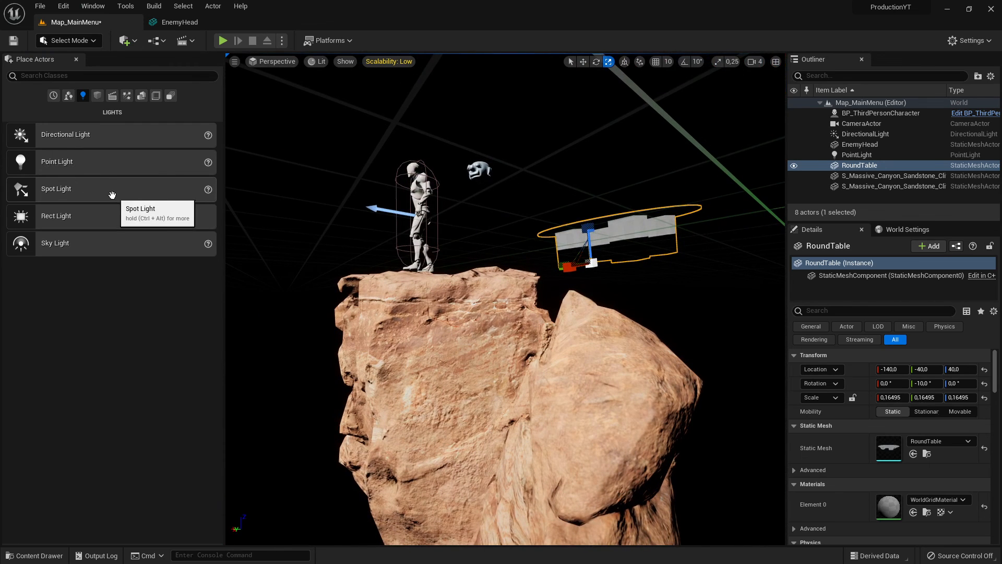
drag(78, 164, 617, 308)
right_drag(546, 273, 382, 14)
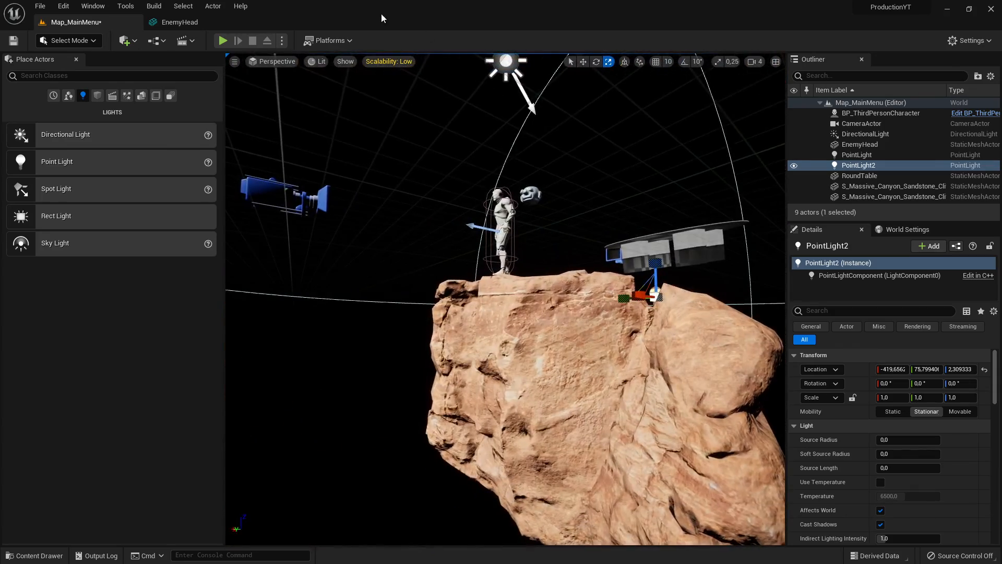
Step: Preview the level with the added point light and delete PointLight2
click(223, 41)
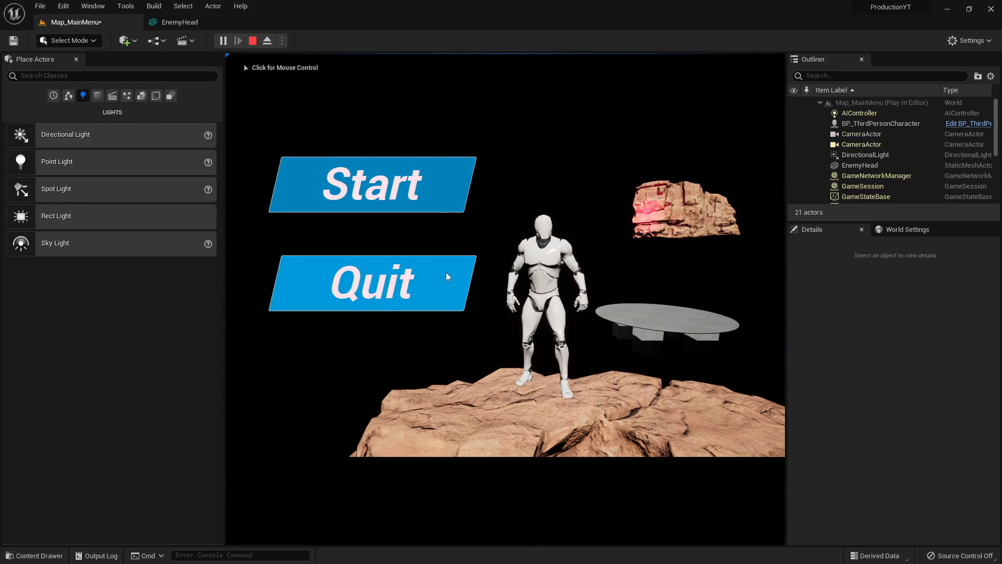
key(Escape)
right_drag(640, 320, 564, 321)
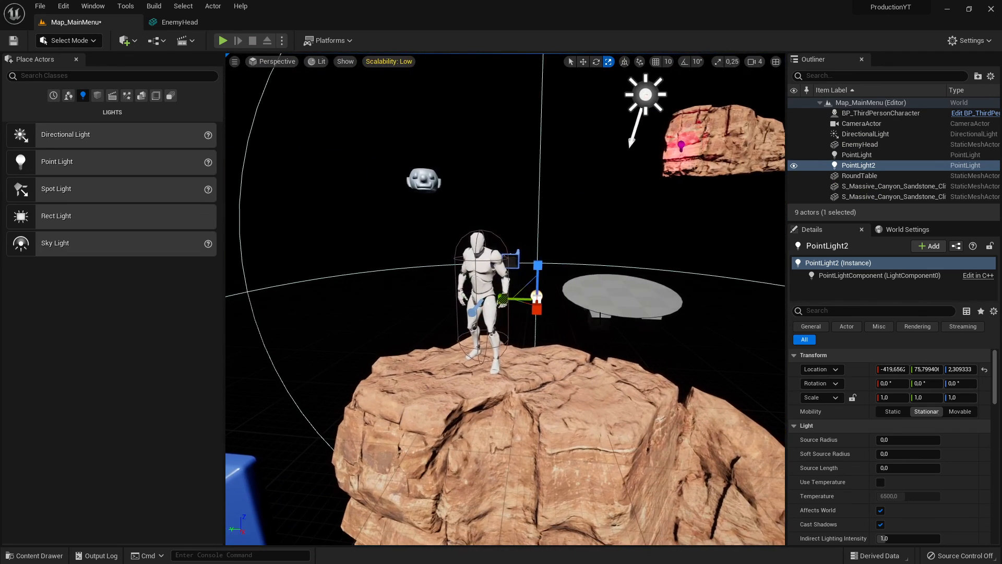
click(867, 168)
key(Delete)
right_drag(637, 266, 652, 253)
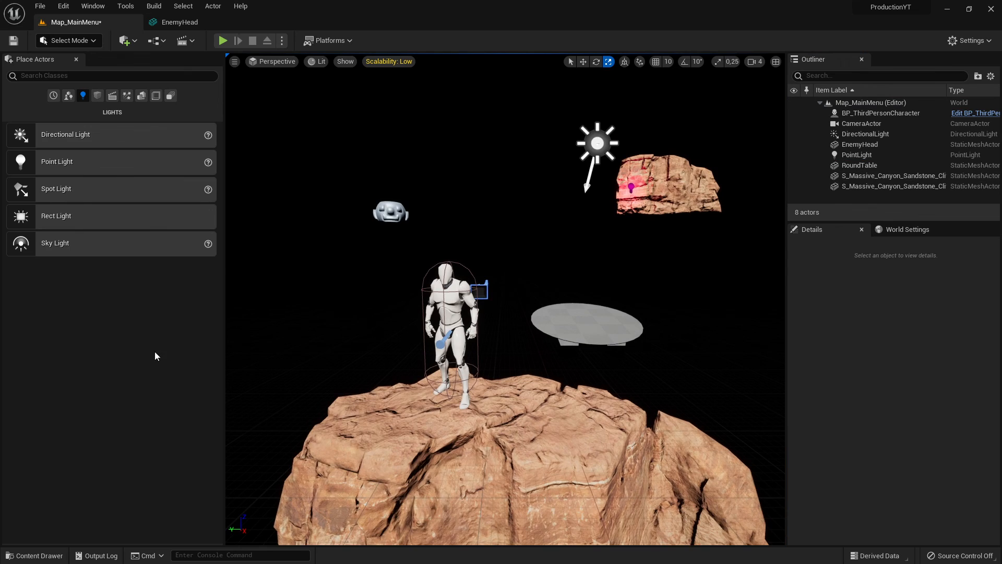
Step: Apply a walnut wood material from the StarterContent Materials folder to the RoundTable and preview the level in play mode
click(42, 557)
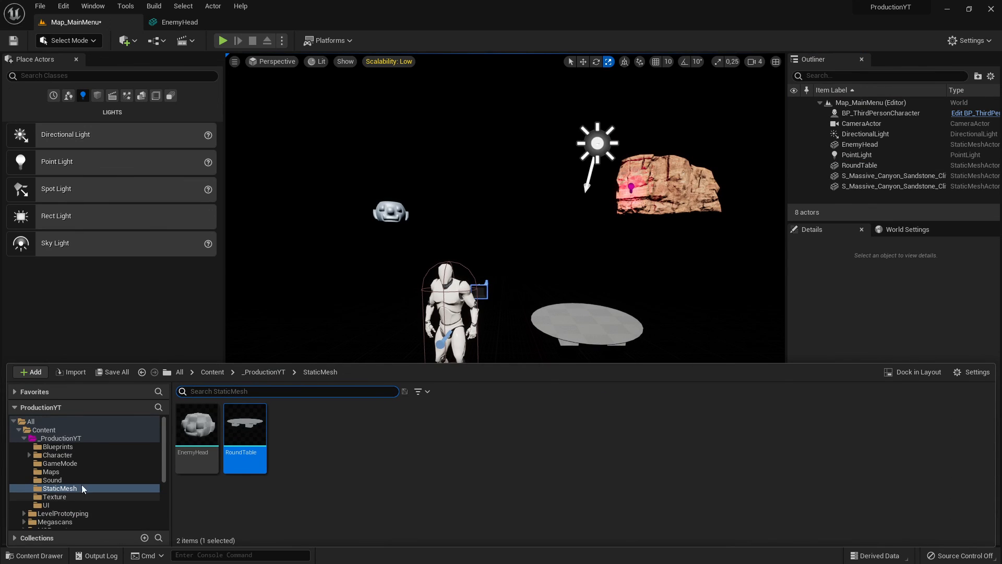
scroll(86, 496, down, 5)
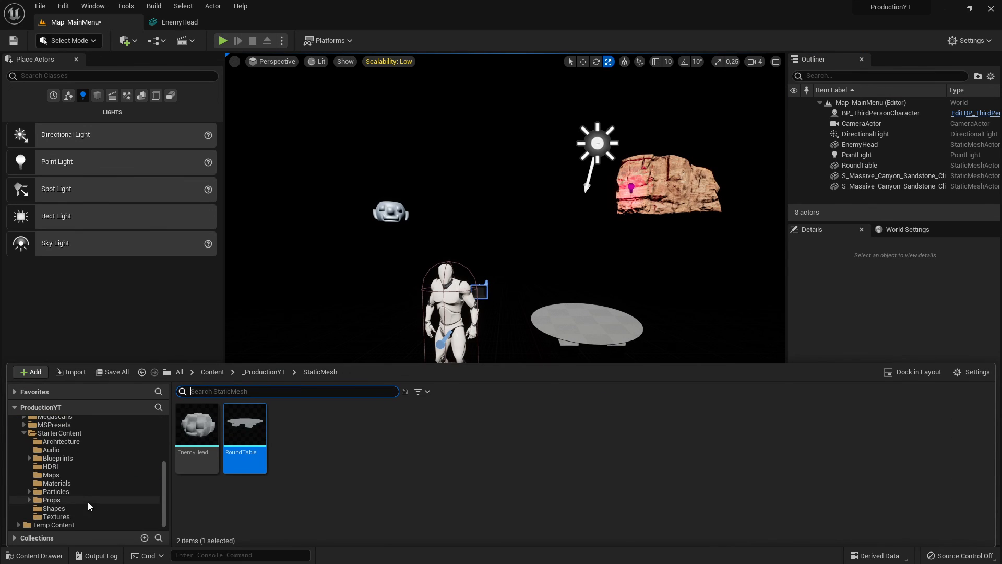
click(58, 433)
double_click(436, 436)
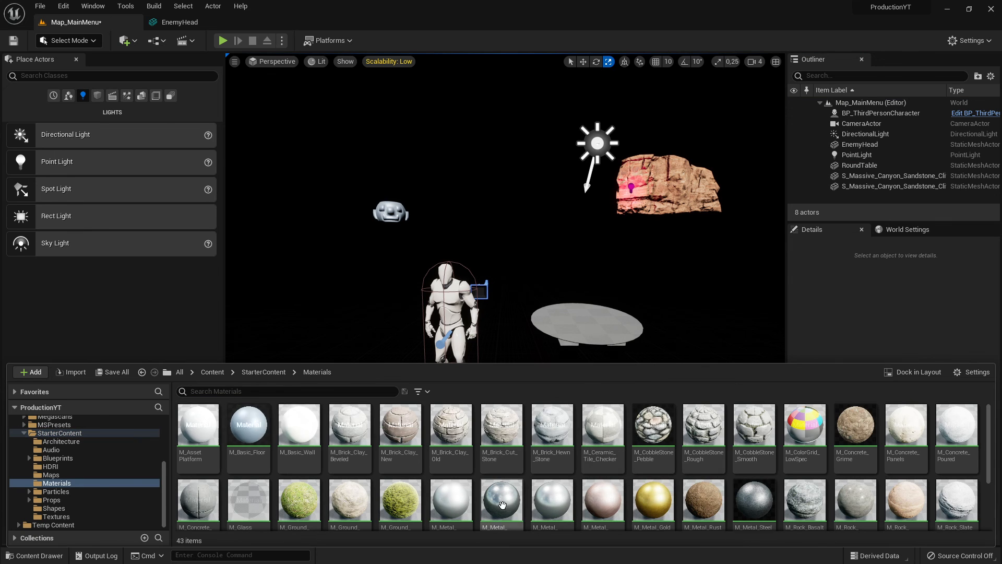
scroll(608, 478, down, 2)
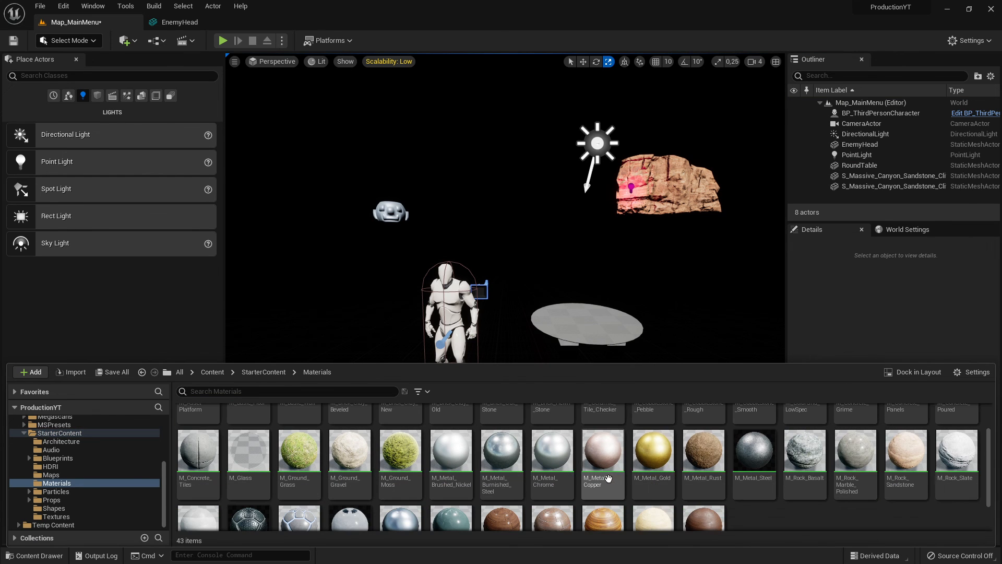
scroll(609, 479, down, 2)
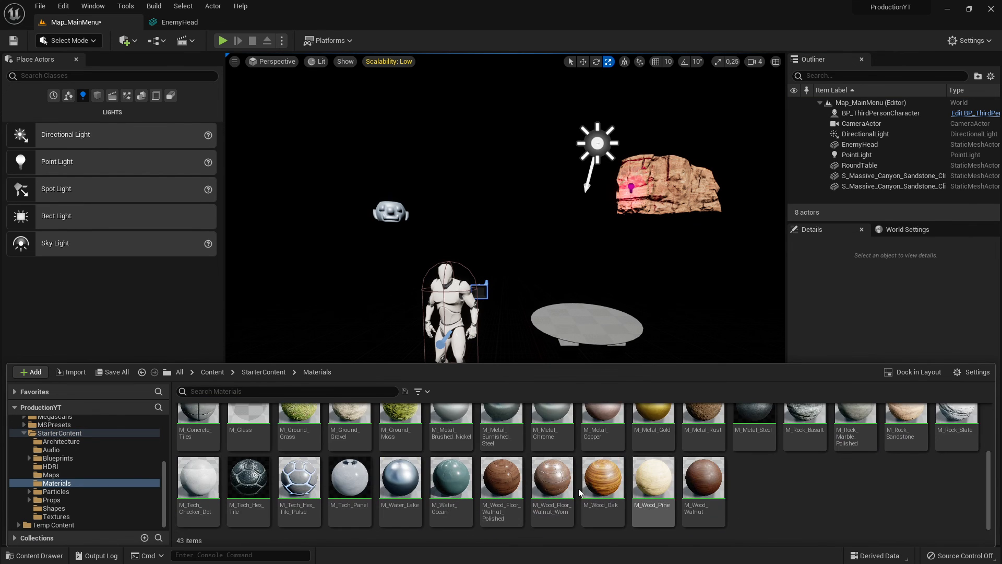
drag(501, 478, 588, 329)
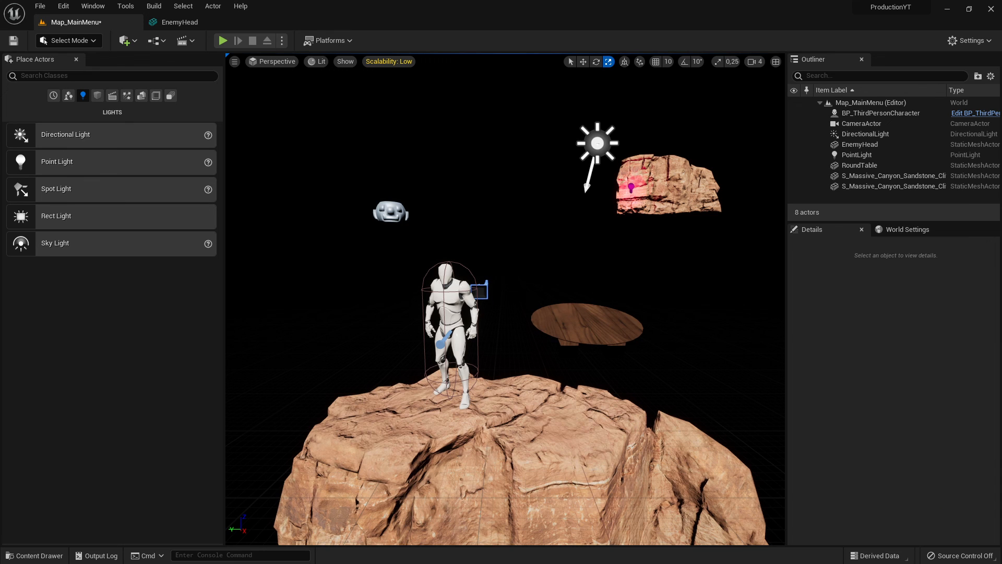
click(222, 40)
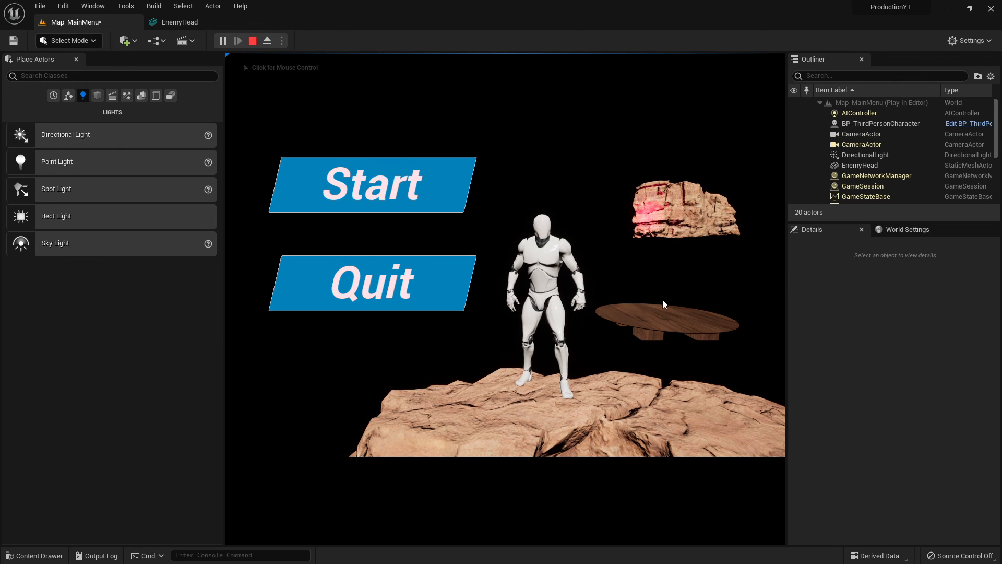
key(Escape)
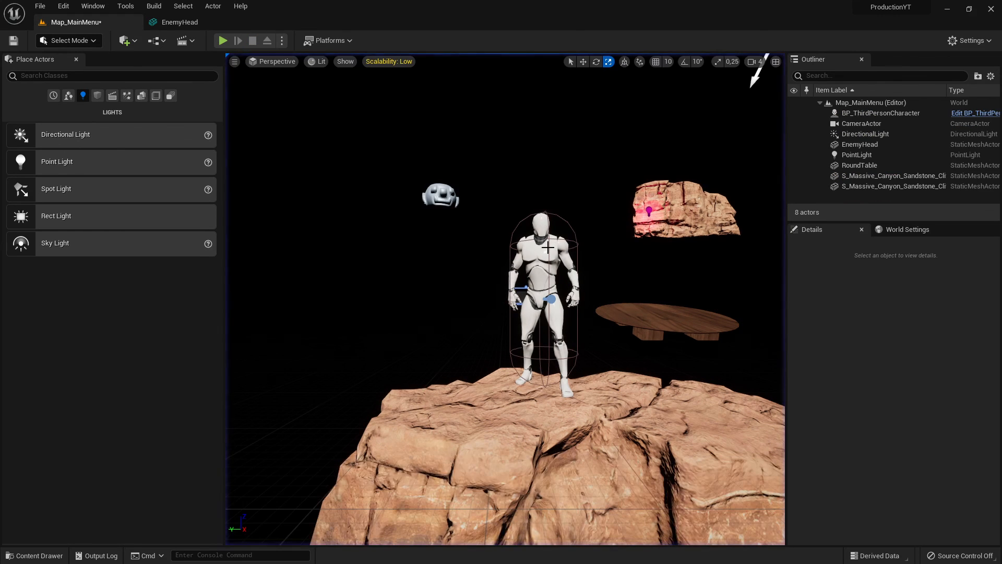
Step: Close the Place Actors panel to enlarge the viewport and preview the main menu level once more
click(74, 60)
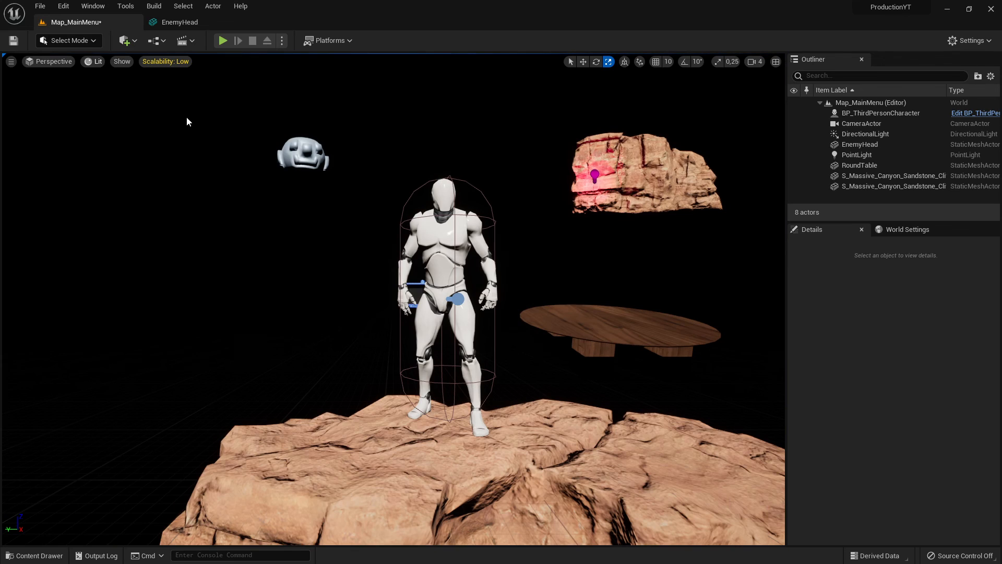
click(222, 40)
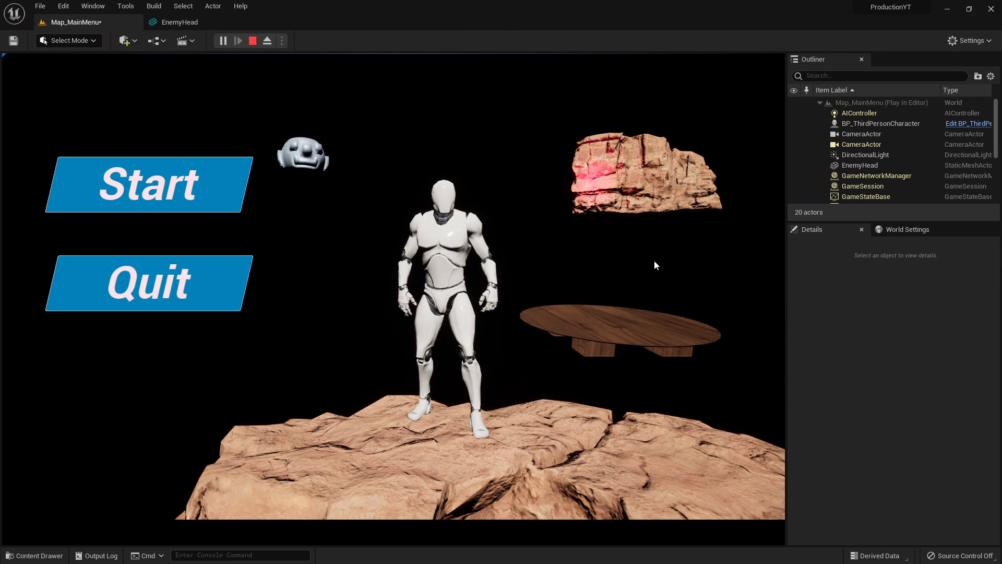
key(Escape)
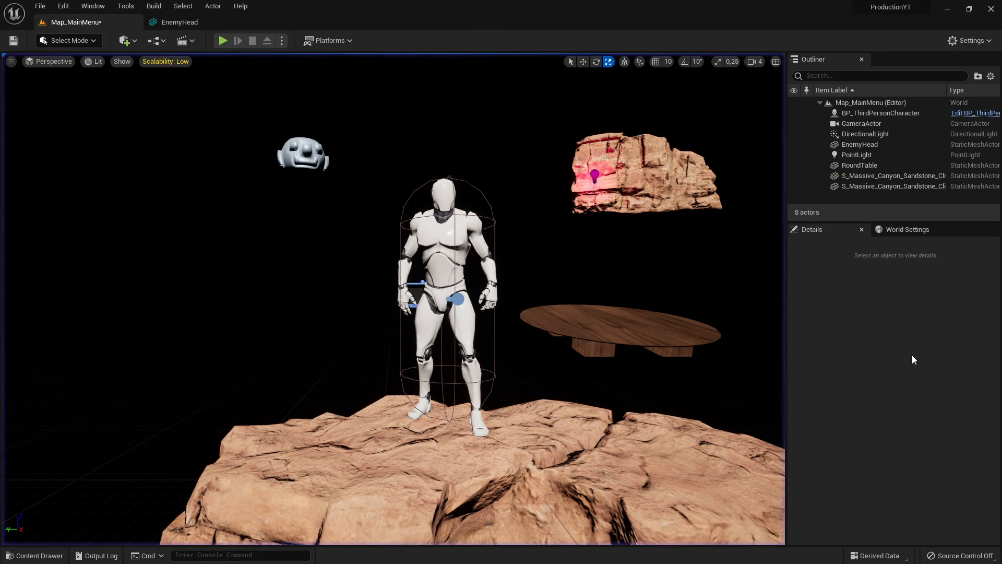